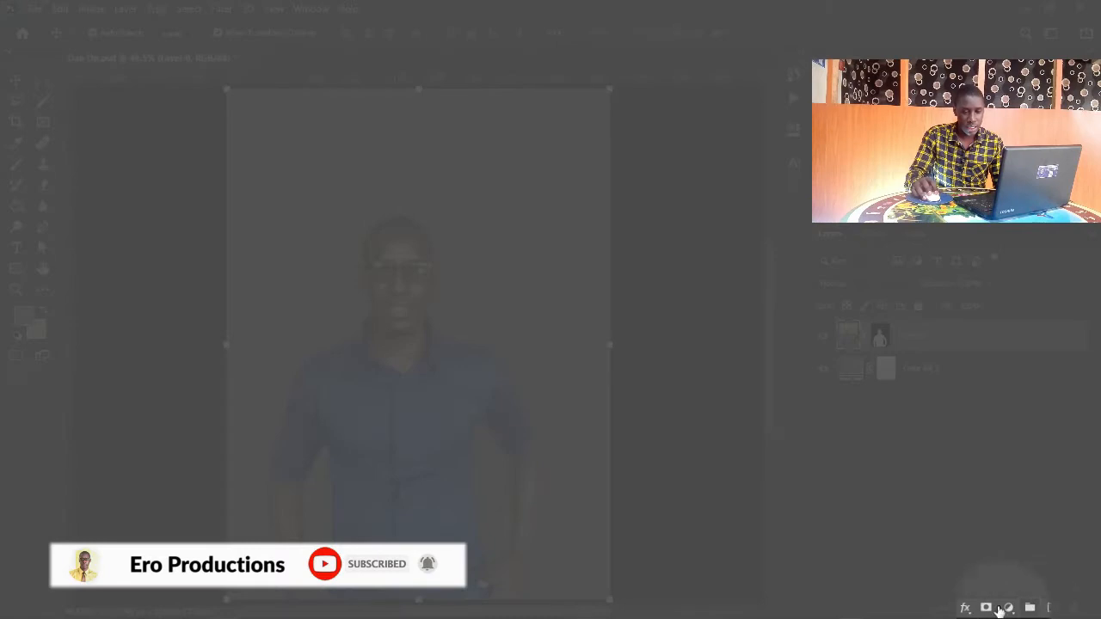
# - Add a Curves adjustment layer above Layer 0 and pull the middle of its RGB curve down to darken the image
pyautogui.click(1009, 608)
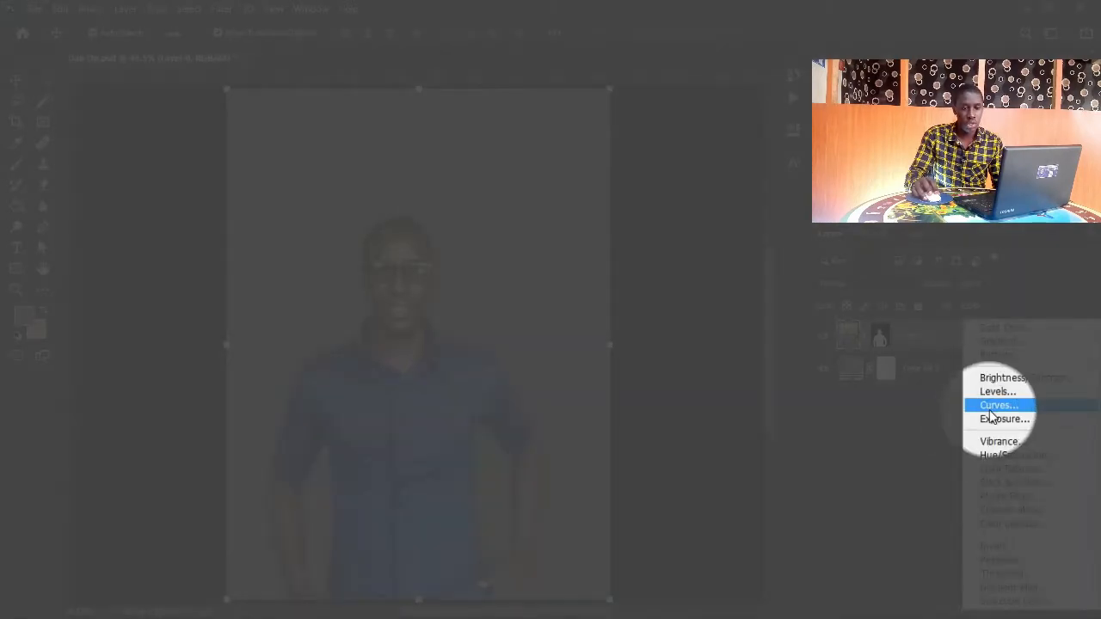
pyautogui.click(992, 411)
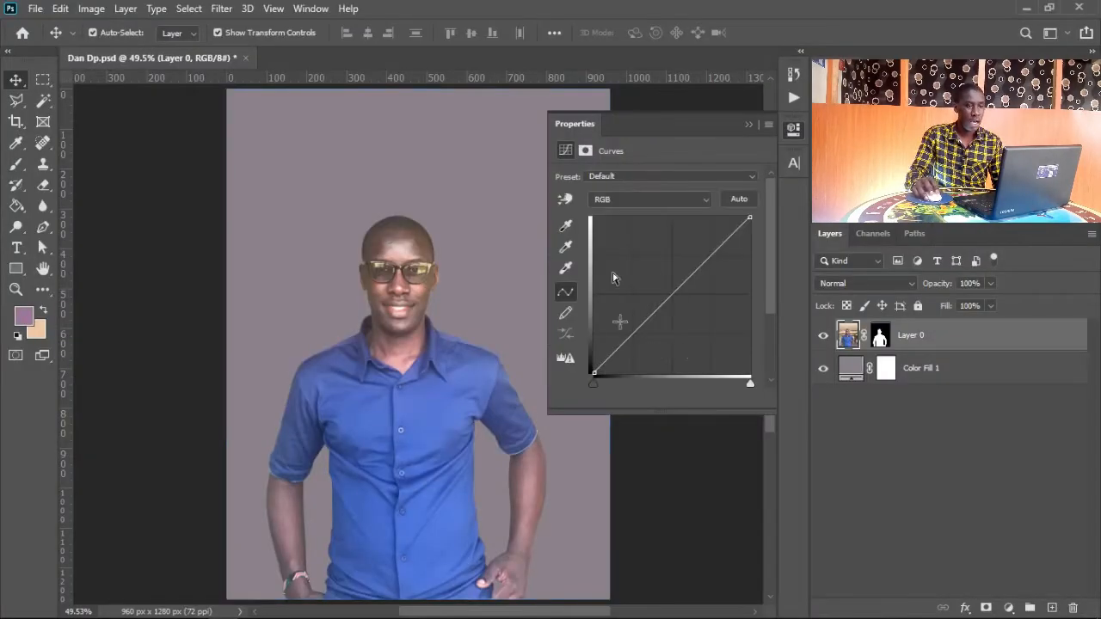
pyautogui.moveTo(435, 326); pyautogui.dragTo(345, 324)
pyautogui.moveTo(284, 416); pyautogui.dragTo(310, 399)
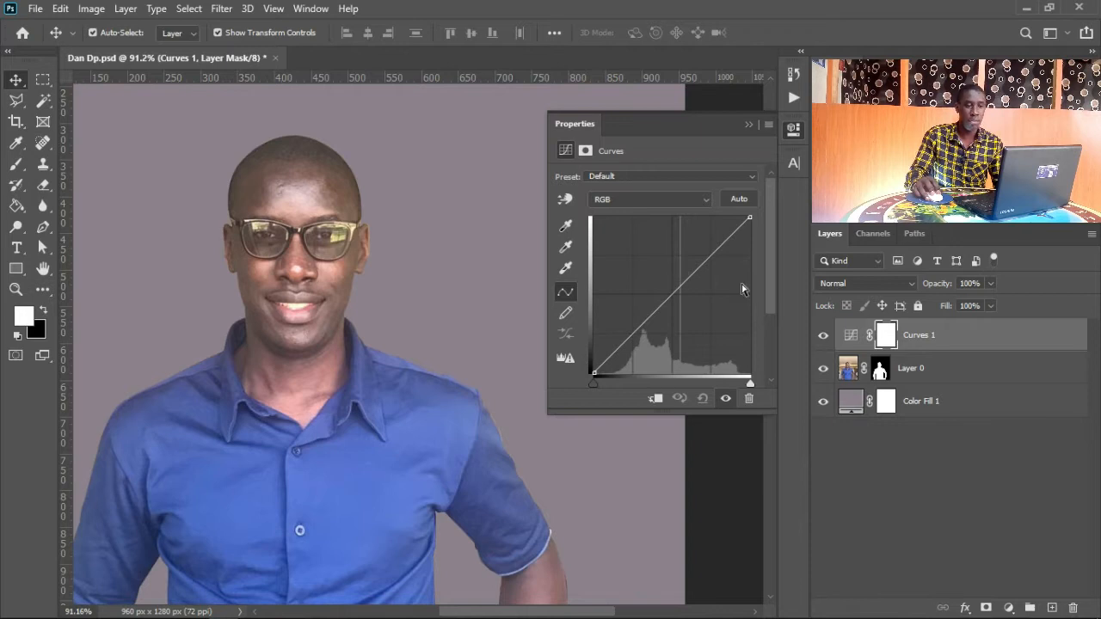
pyautogui.moveTo(683, 280); pyautogui.dragTo(692, 305)
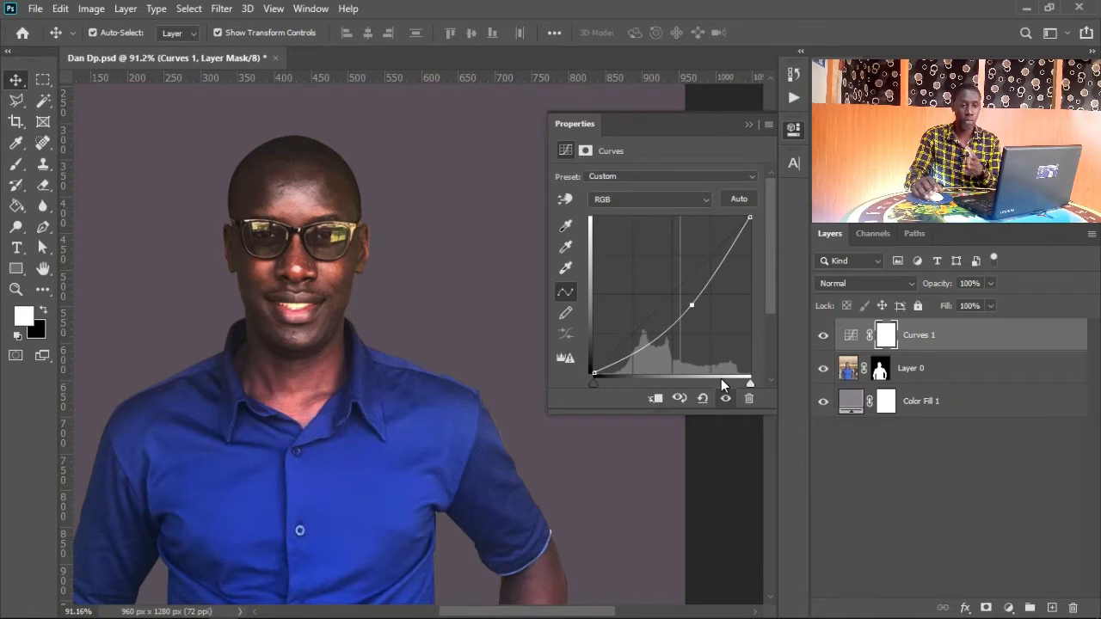
# - Rename Layer 0, which holds the cut-out man, as Subject
pyautogui.doubleClick(912, 368)
pyautogui.write('Subject')
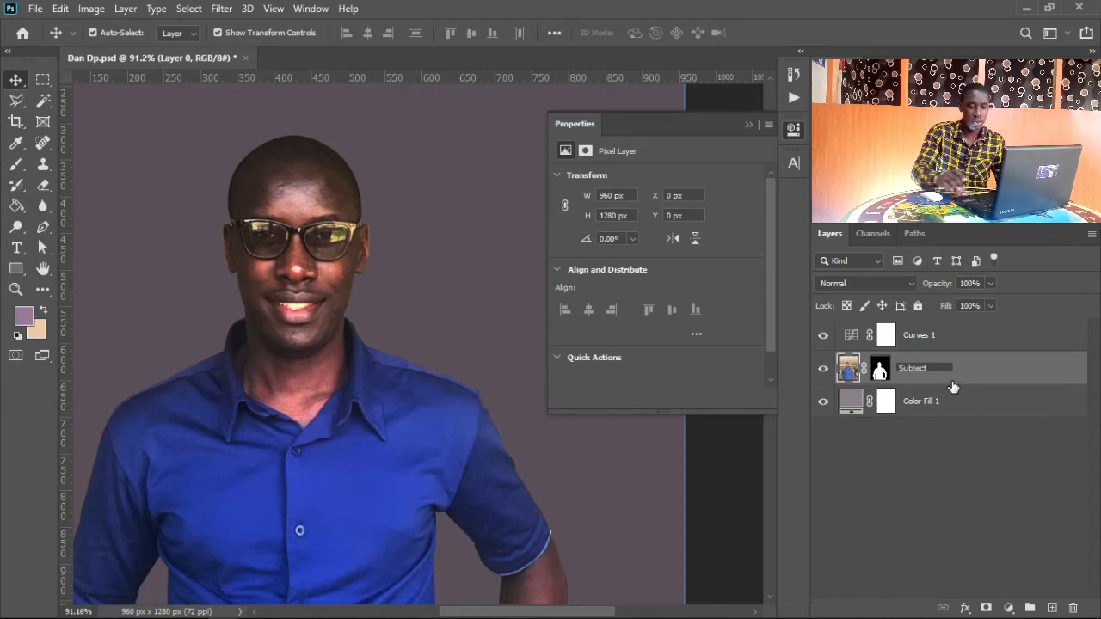
pyautogui.press('Return')
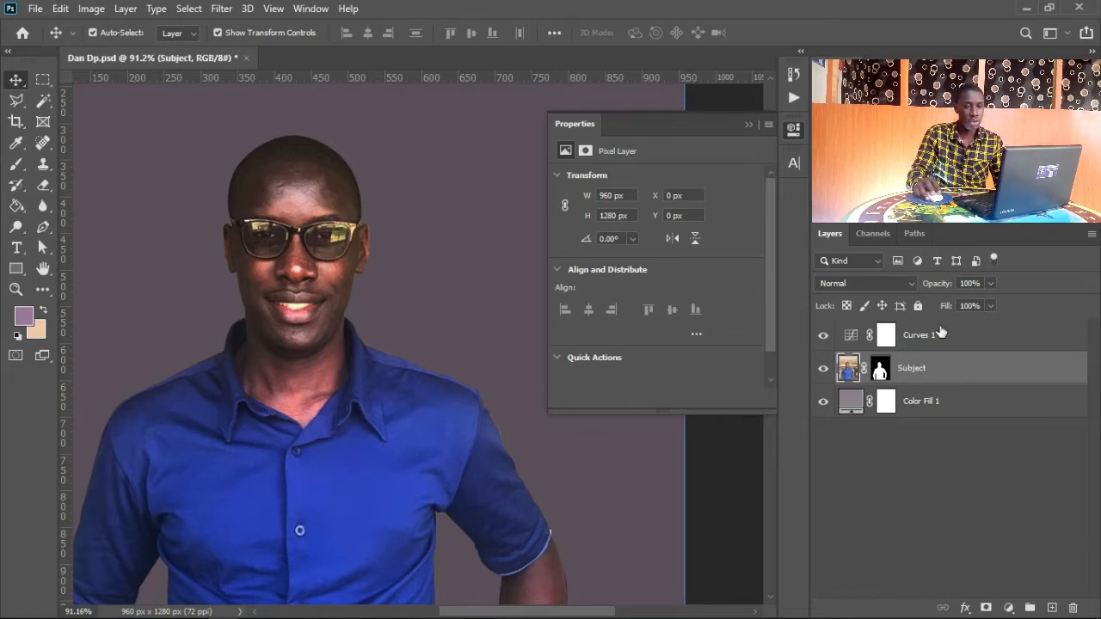
# - Clip the Curves 1 adjustment to the Subject layer and raise its RGB midpoint so the darkening is only slight
pyautogui.click(934, 335)
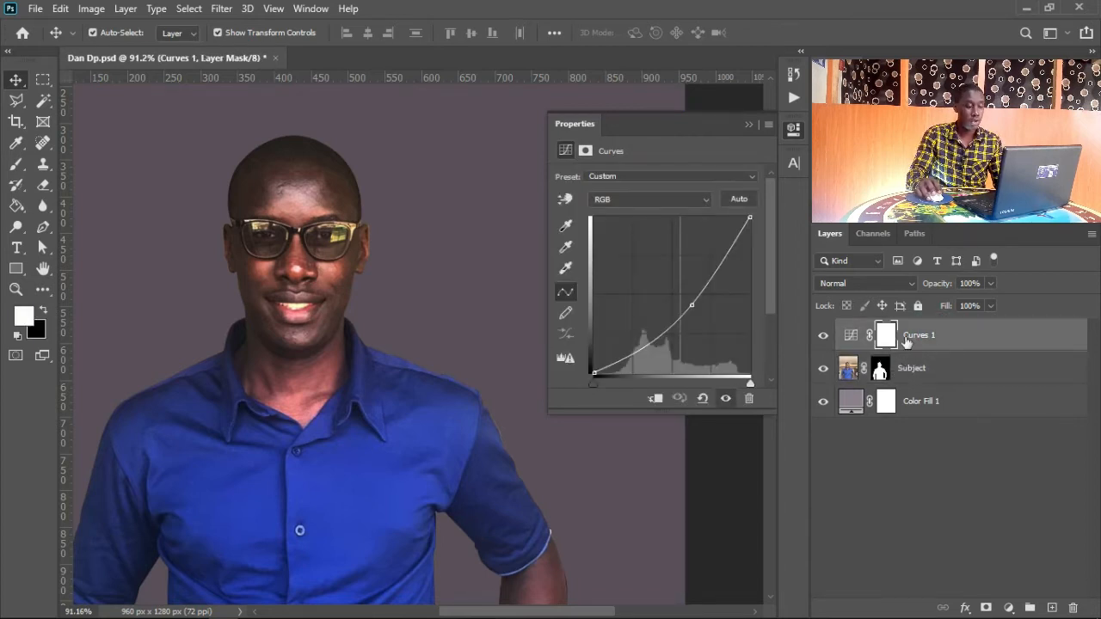
pyautogui.keyDown('alt'); pyautogui.click(975, 350); pyautogui.keyUp('alt')
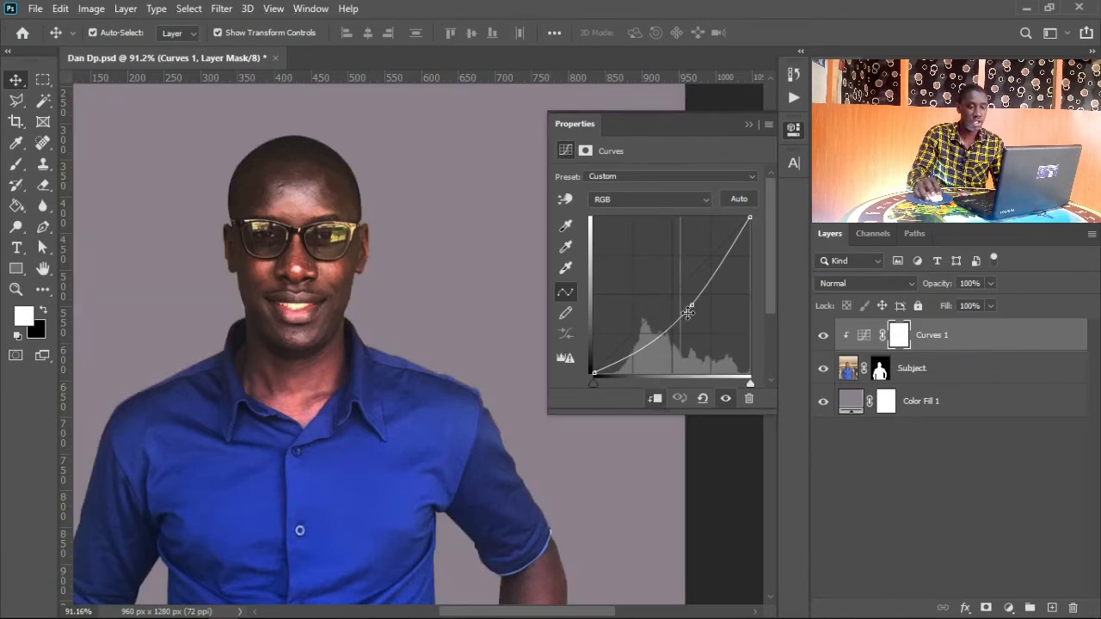
pyautogui.moveTo(688, 308)
pyautogui.mouseDown()
pyautogui.moveTo(708, 319)
pyautogui.moveTo(716, 284)
pyautogui.moveTo(695, 324)
pyautogui.moveTo(685, 288)
pyautogui.moveTo(683, 297)
pyautogui.mouseUp()
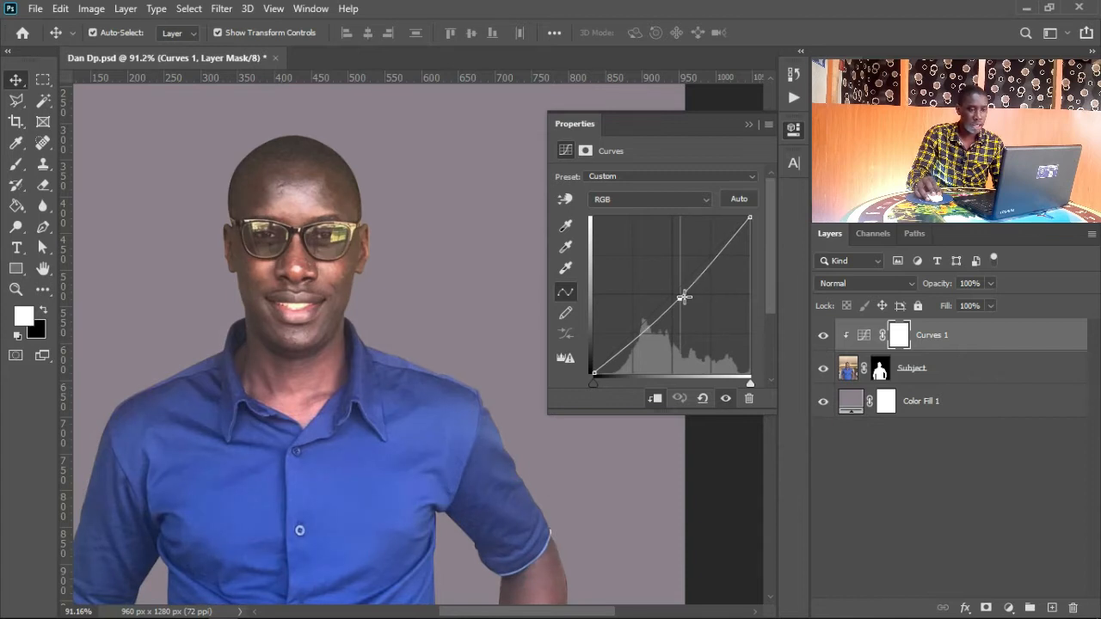
# - Raise the midpoint of the Red channel curve slightly in the Curves 1 adjustment
pyautogui.click(619, 201)
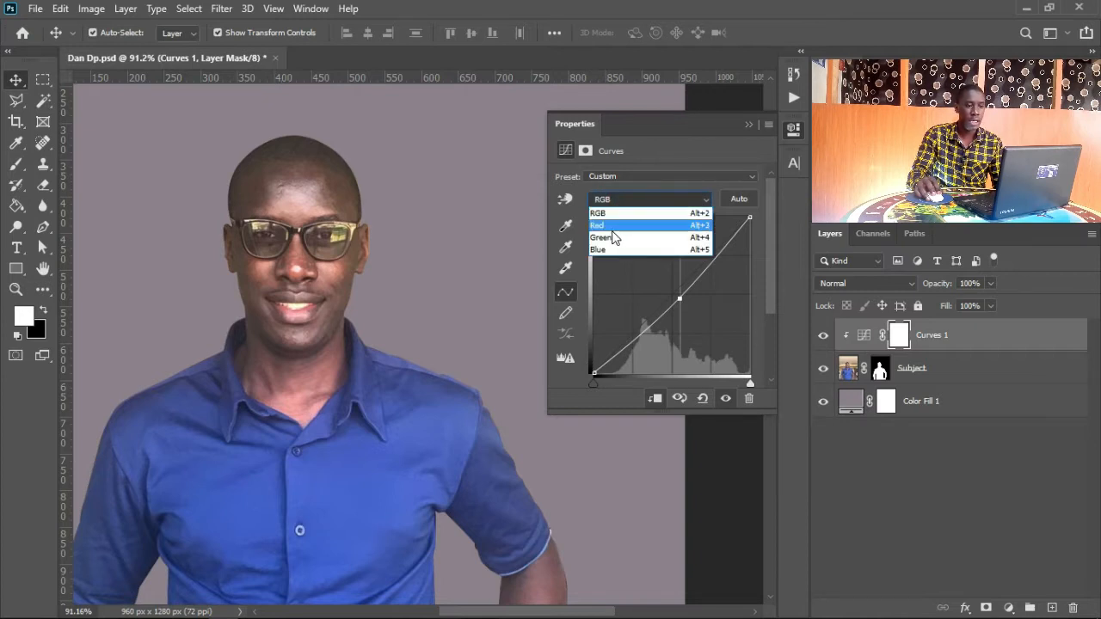
pyautogui.click(614, 227)
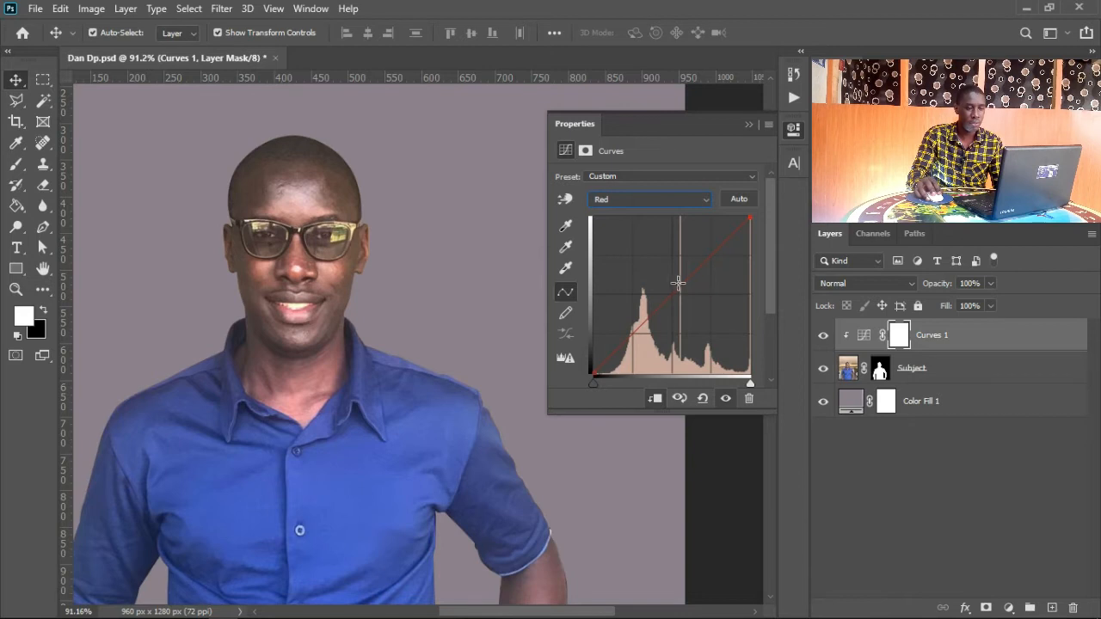
pyautogui.click(684, 283)
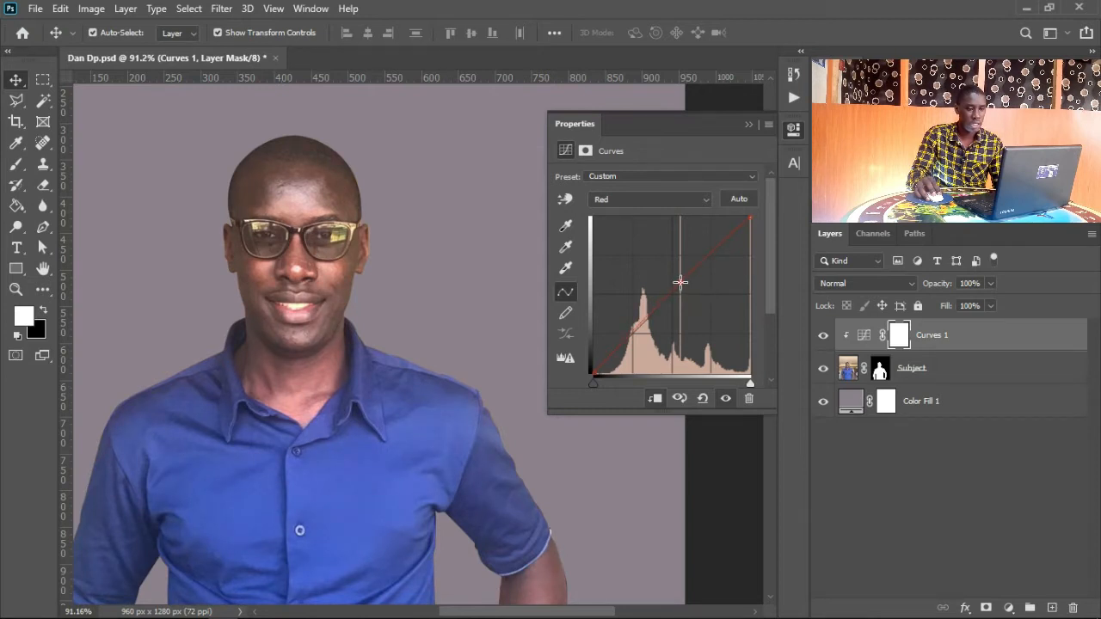
# - Lower the midpoint of the Green channel curve slightly in the Curves 1 adjustment
pyautogui.click(624, 201)
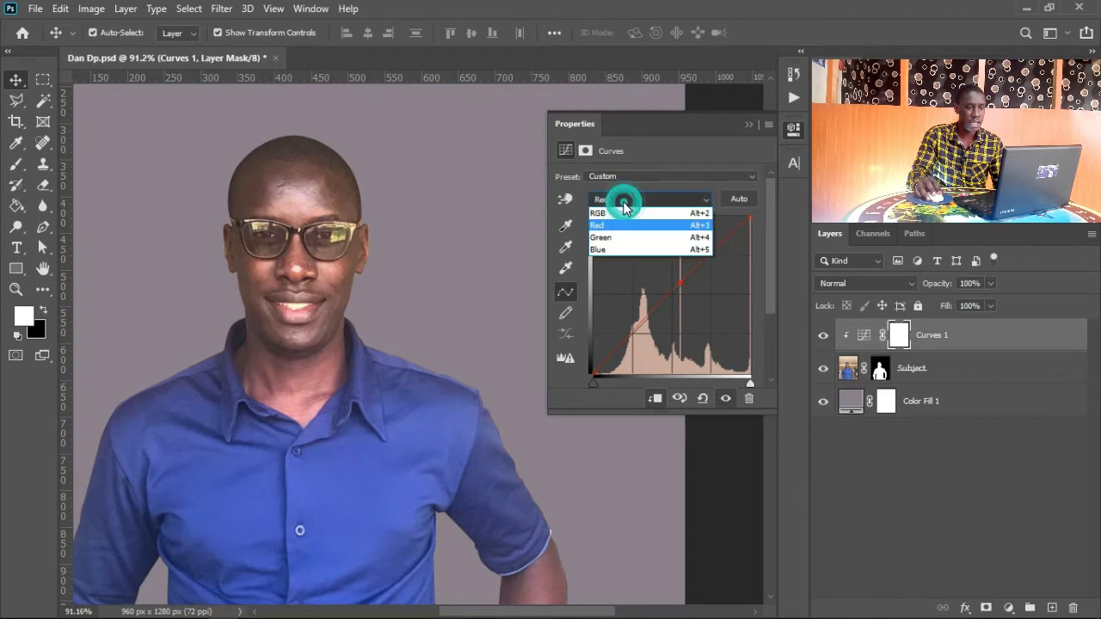
pyautogui.click(647, 238)
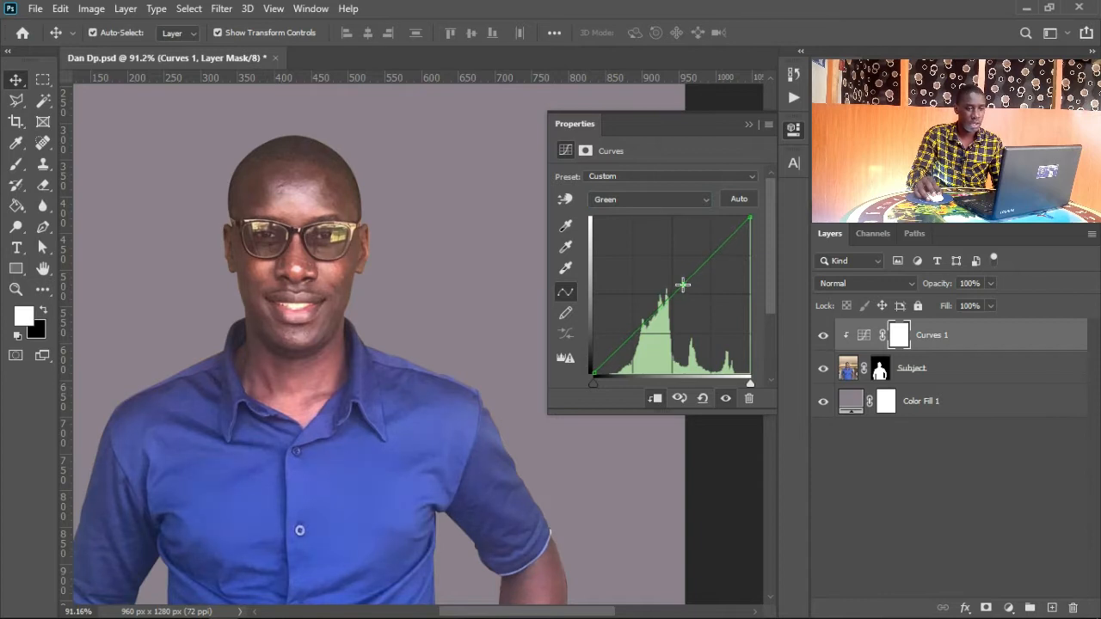
pyautogui.moveTo(682, 284); pyautogui.dragTo(683, 289)
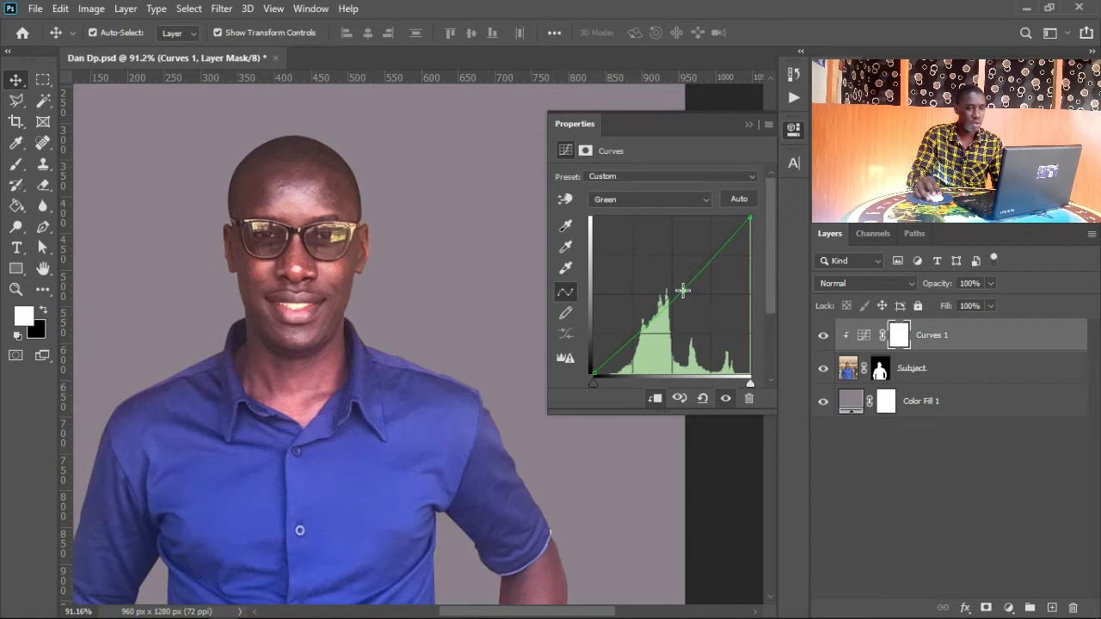
# - Raise the midpoint of the Blue channel curve slightly in the Curves 1 adjustment
pyautogui.click(625, 198)
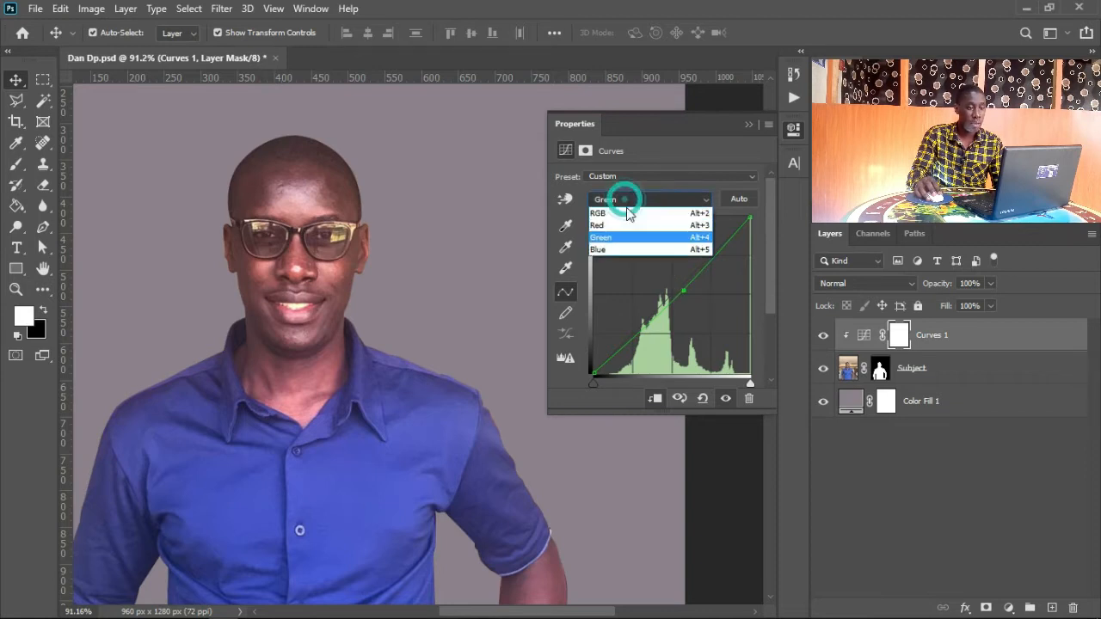
pyautogui.click(629, 251)
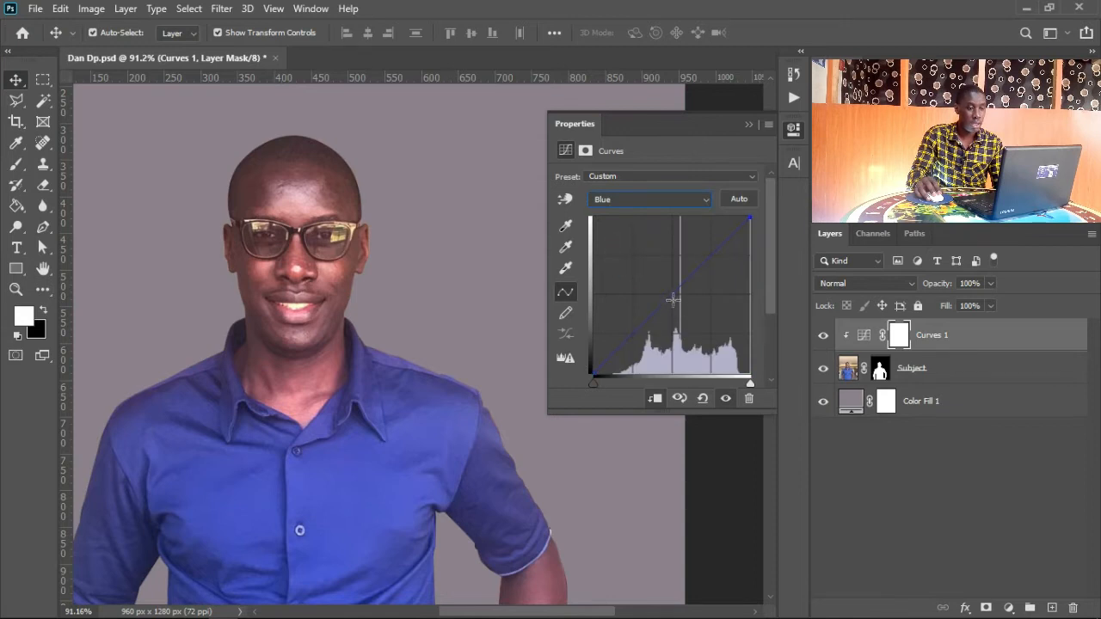
pyautogui.click(681, 282)
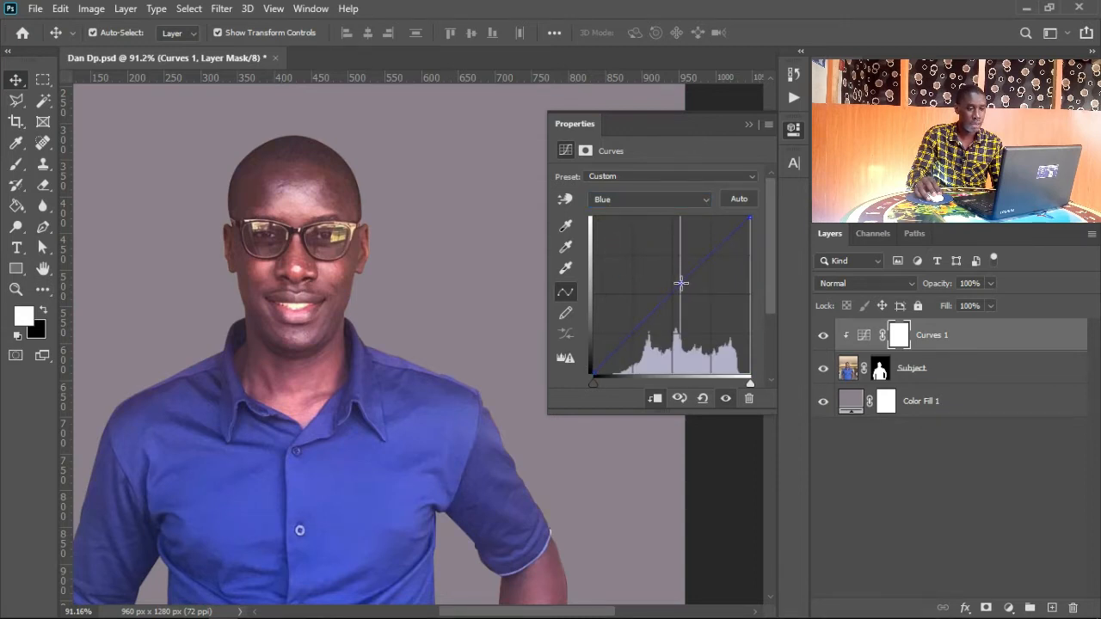
# - Compare the subject with and without the Curves 1 adjustment, both in the full image and close up on the face
pyautogui.click(745, 129)
pyautogui.click(824, 336)
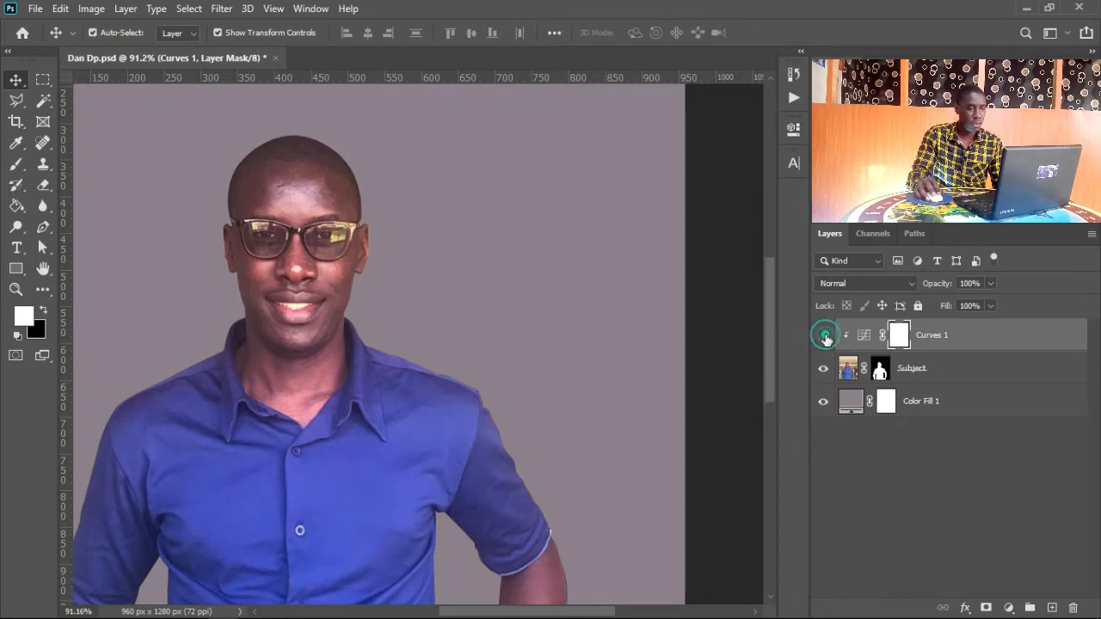
pyautogui.click(824, 337)
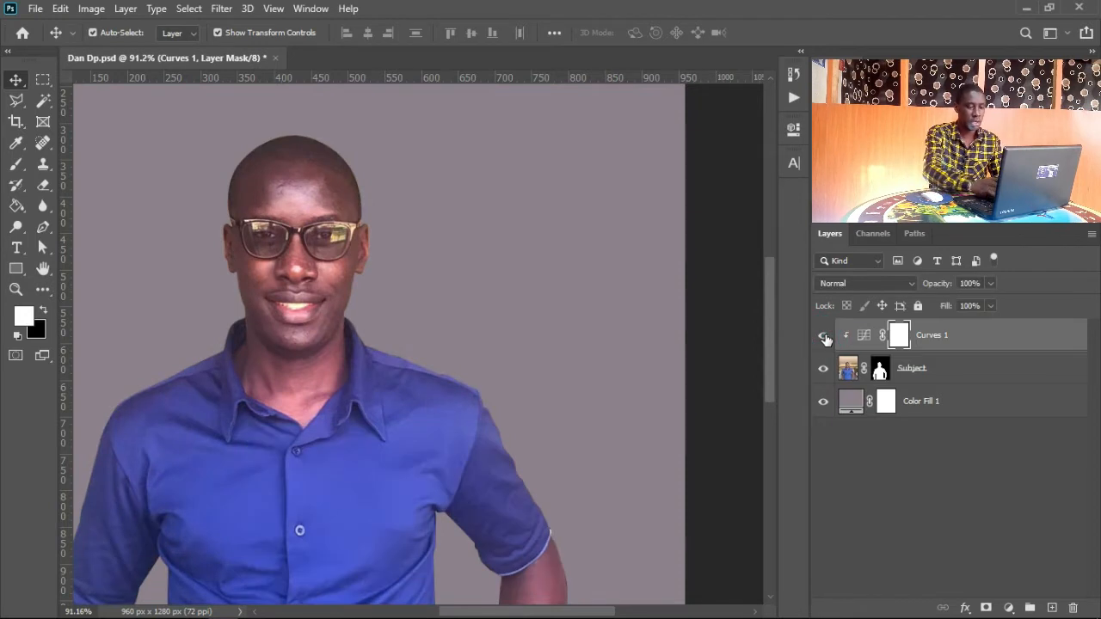
pyautogui.hotkey('ctrl', '0')
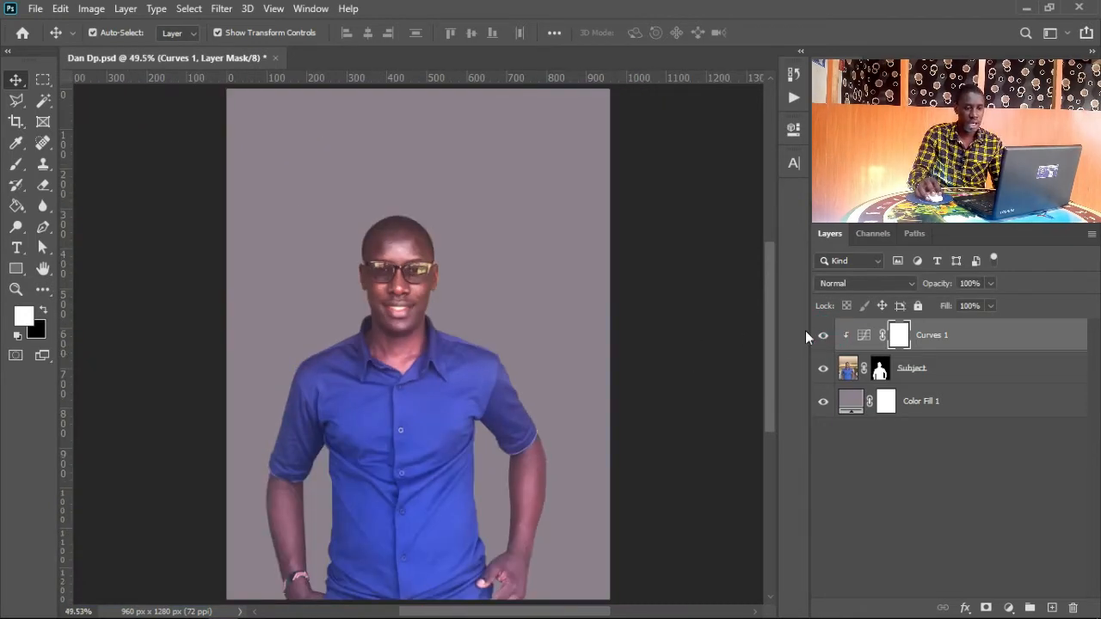
pyautogui.click(824, 337)
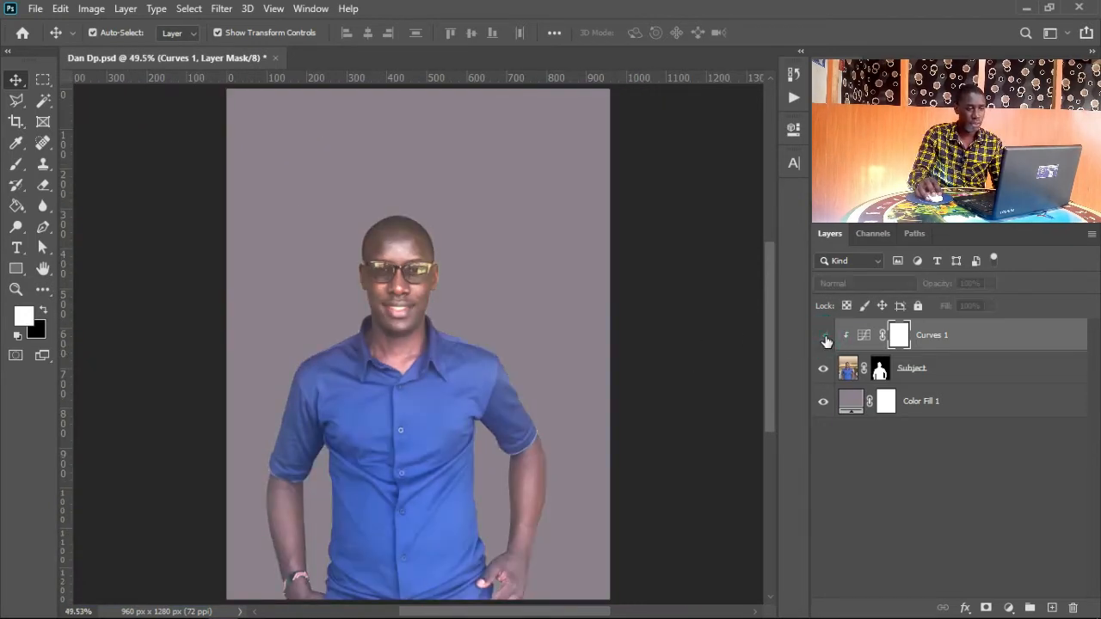
pyautogui.click(824, 337)
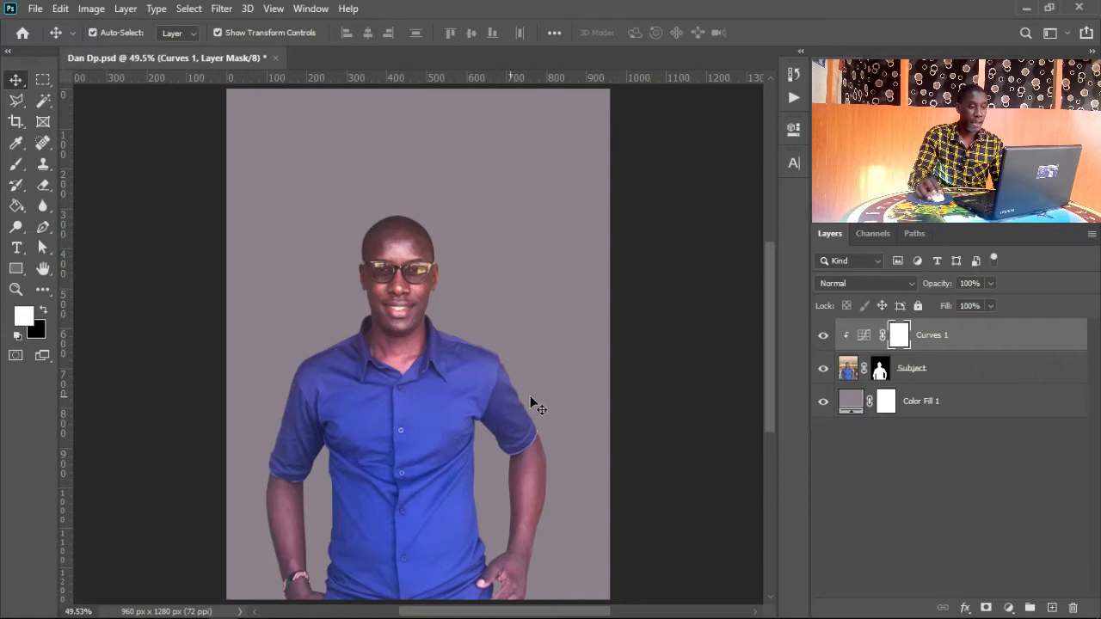
pyautogui.hotkey('ctrl', 'space')
pyautogui.moveTo(411, 257); pyautogui.dragTo(555, 320)
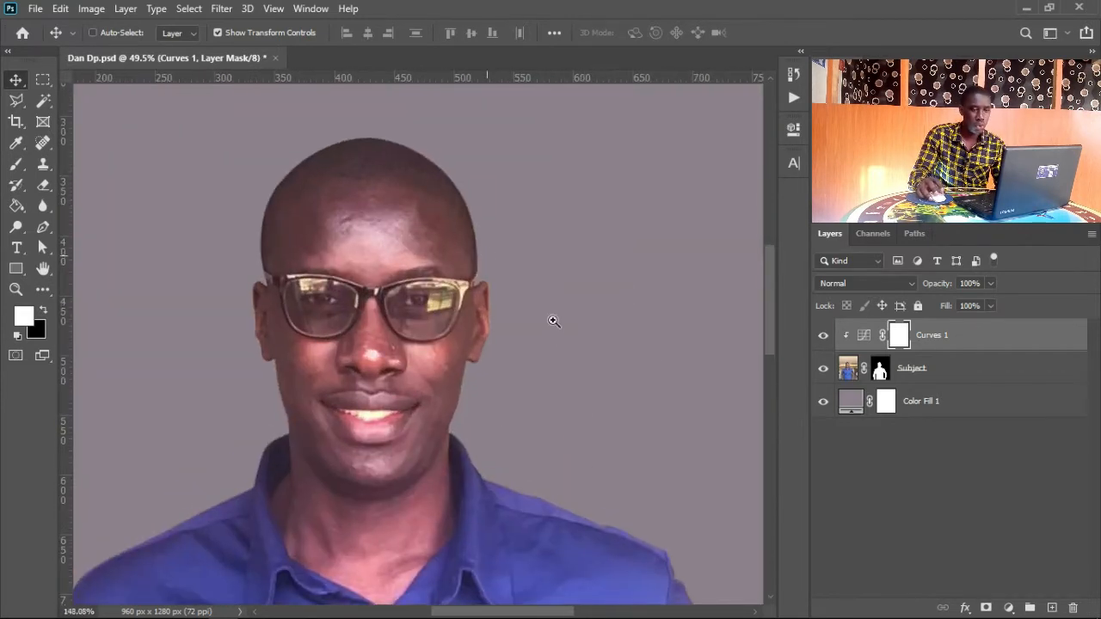
pyautogui.click(824, 337)
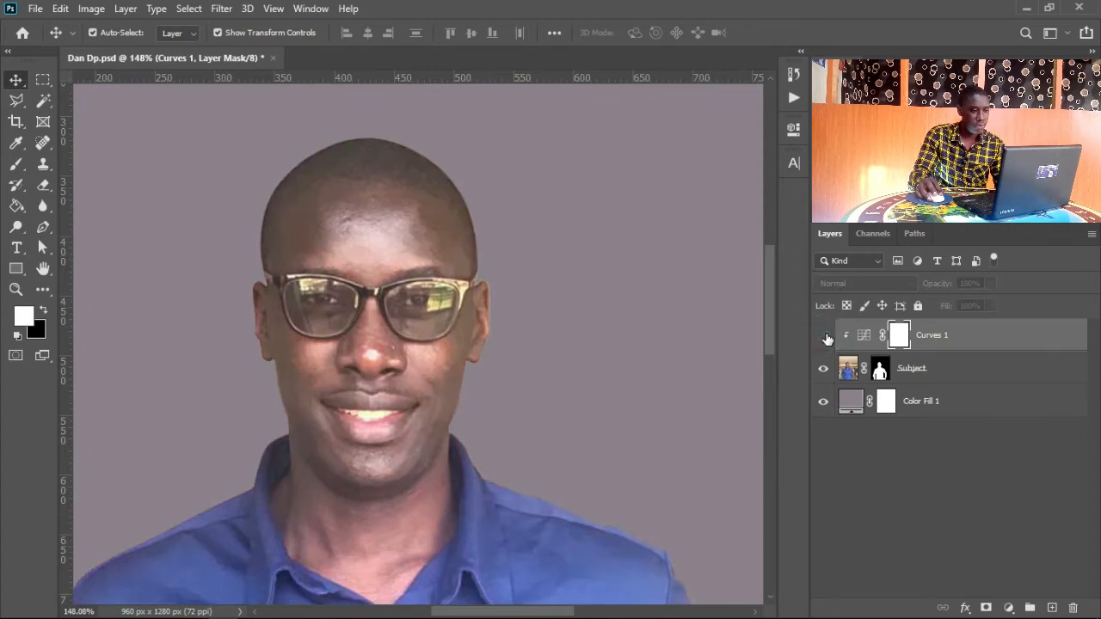
pyautogui.click(825, 338)
pyautogui.hotkey('ctrl', 'space')
pyautogui.moveTo(582, 318); pyautogui.dragTo(514, 321)
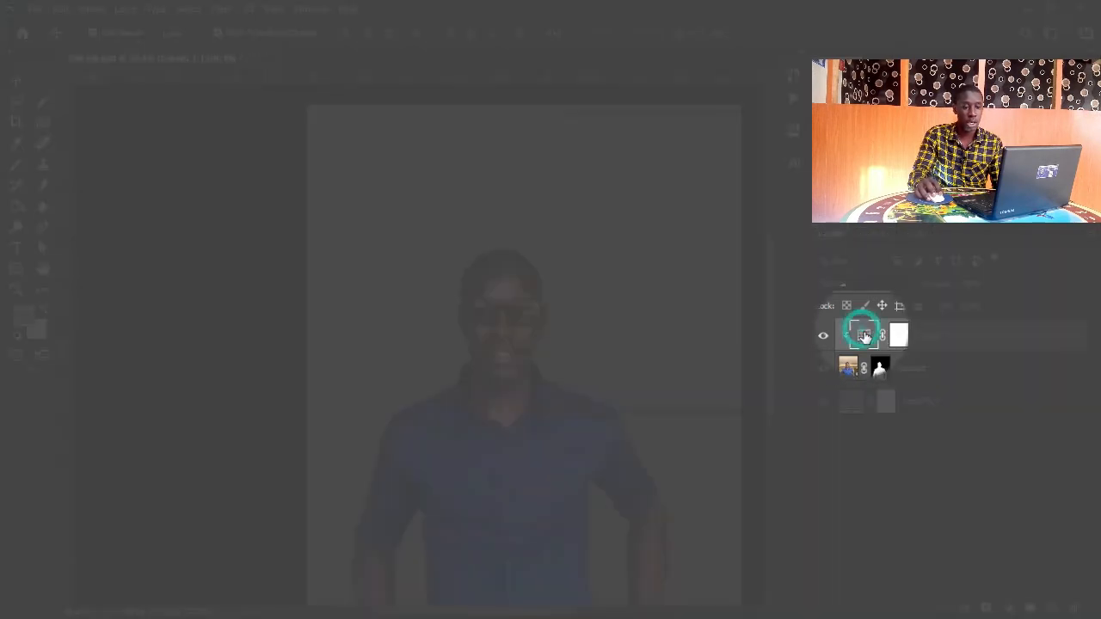
pyautogui.doubleClick(864, 335)
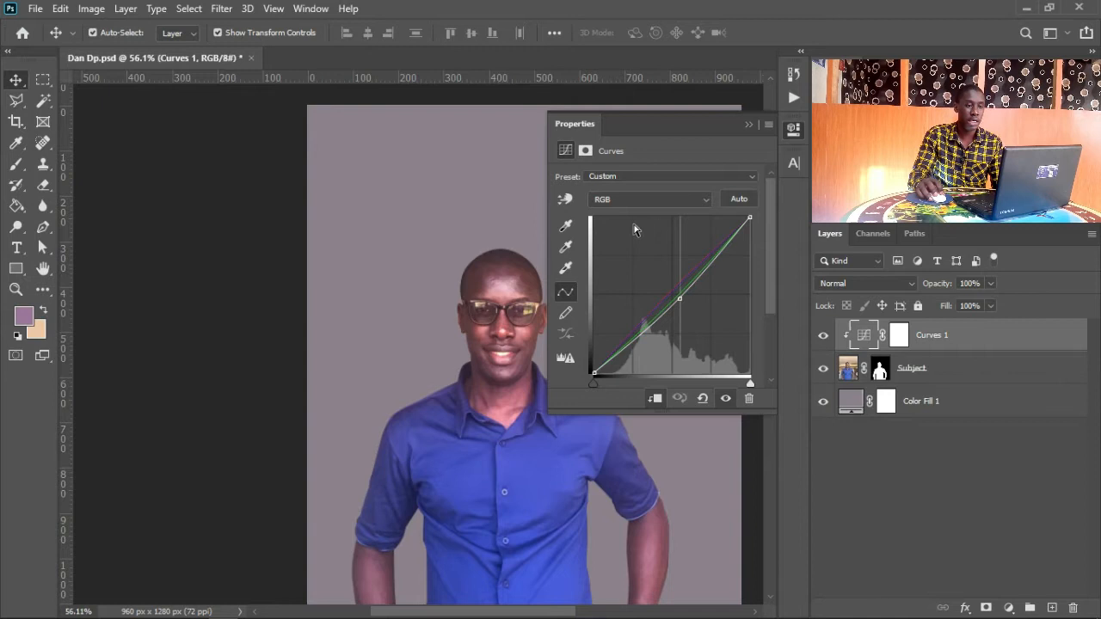
pyautogui.click(616, 199)
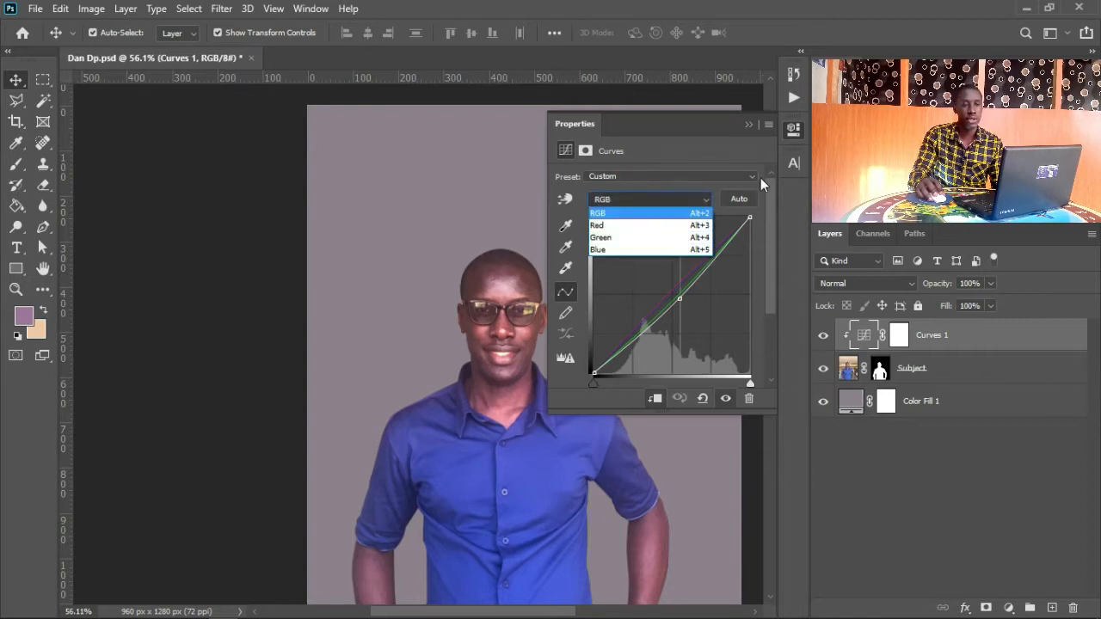
pyautogui.click(748, 128)
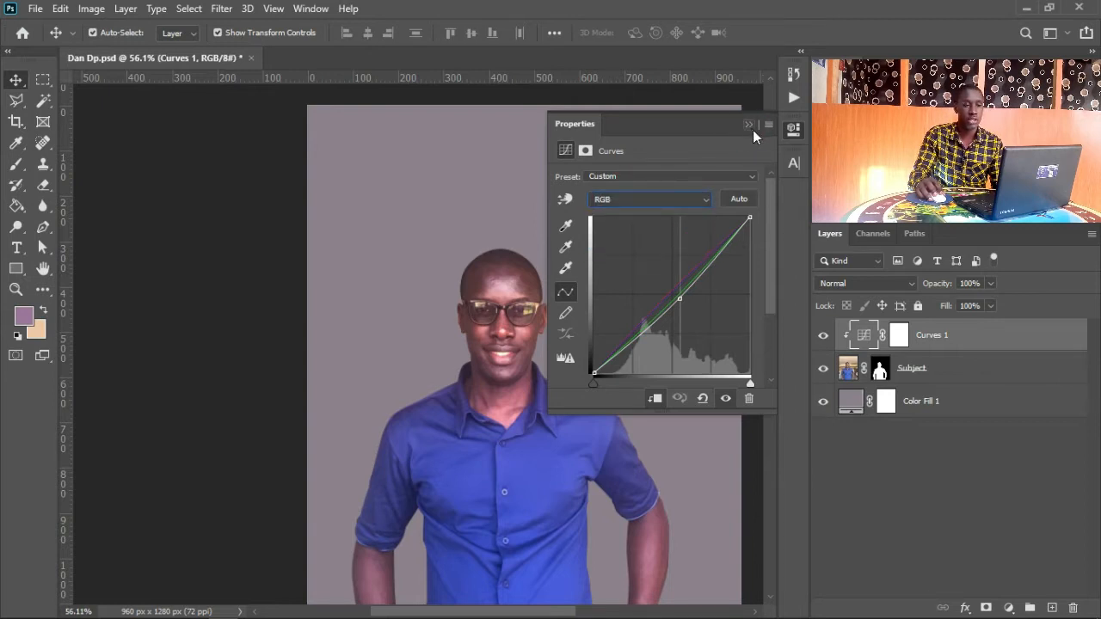
pyautogui.click(750, 127)
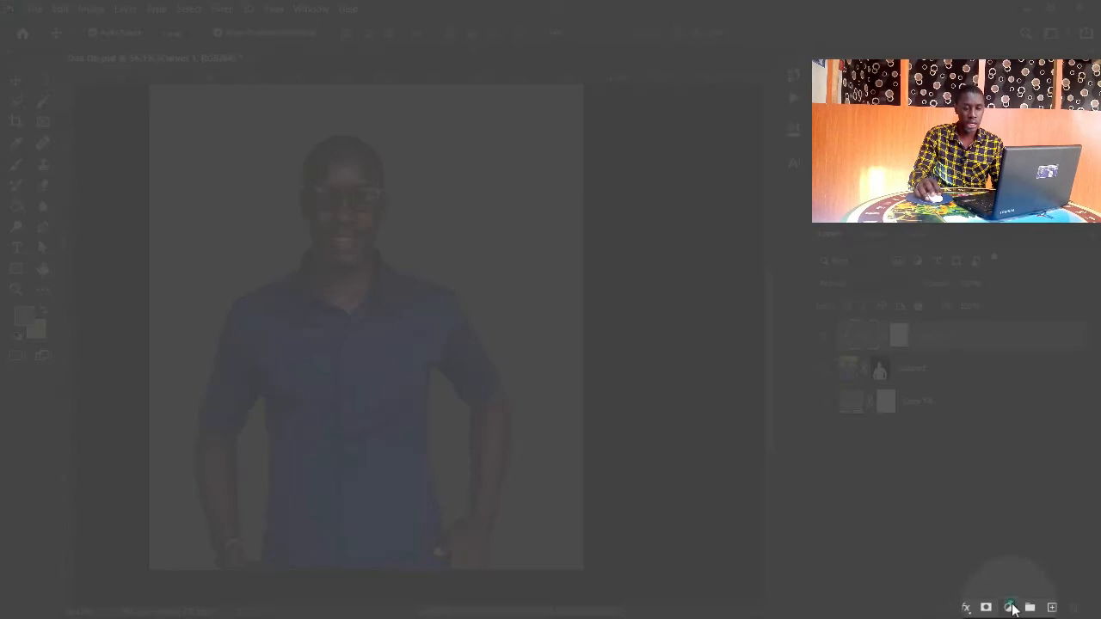
# - Add a Levels adjustment layer clipped to the layers below and set its shadow input level to 15
pyautogui.click(1008, 607)
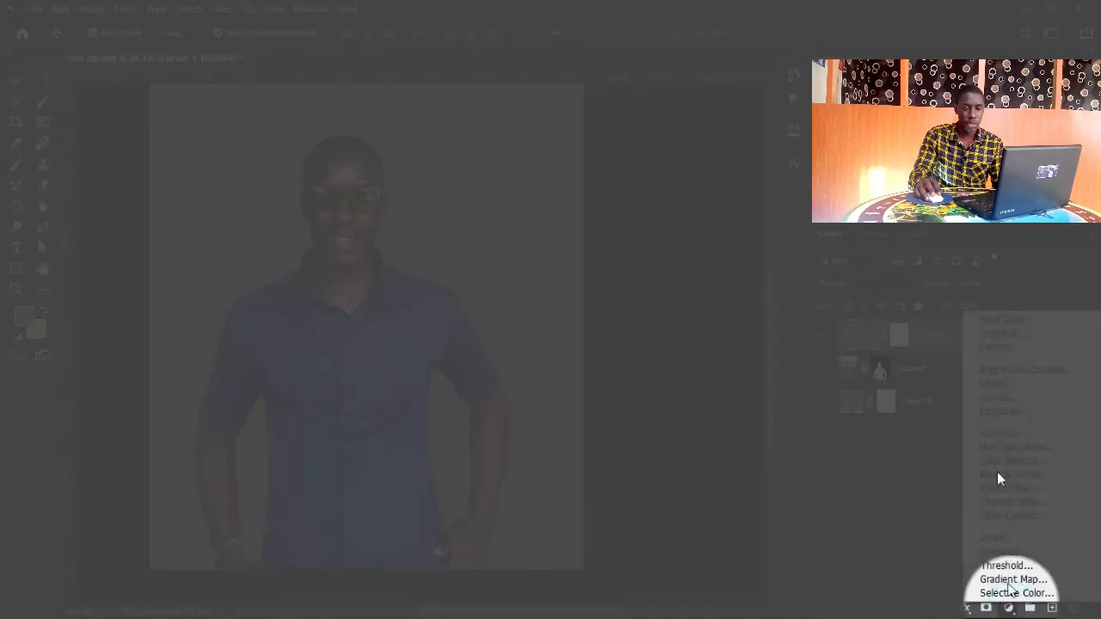
pyautogui.click(998, 384)
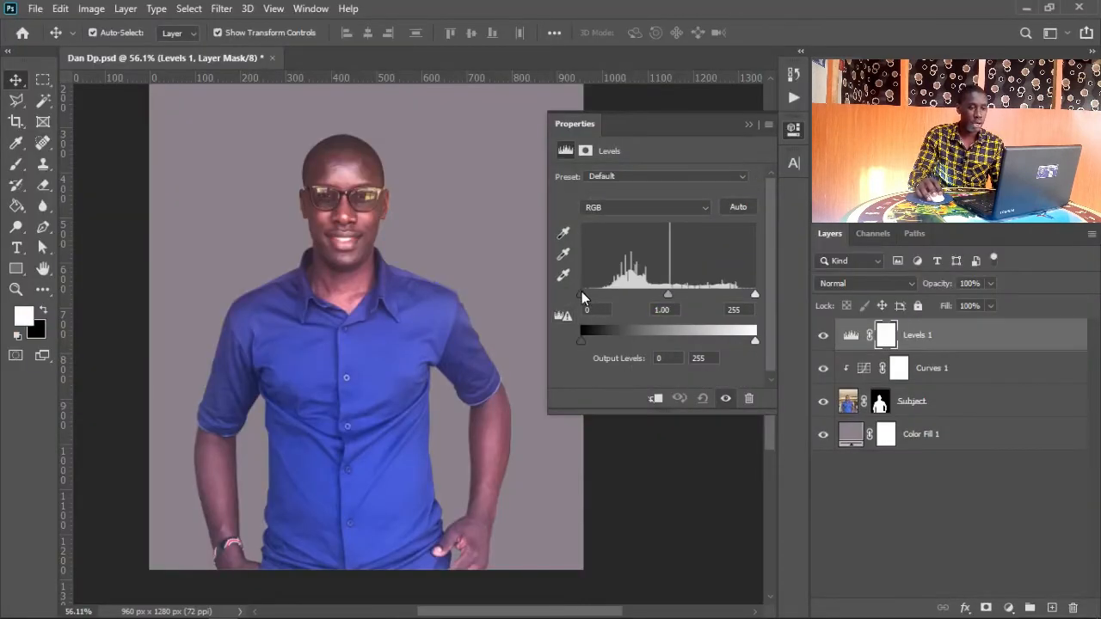
pyautogui.moveTo(581, 296); pyautogui.dragTo(596, 297)
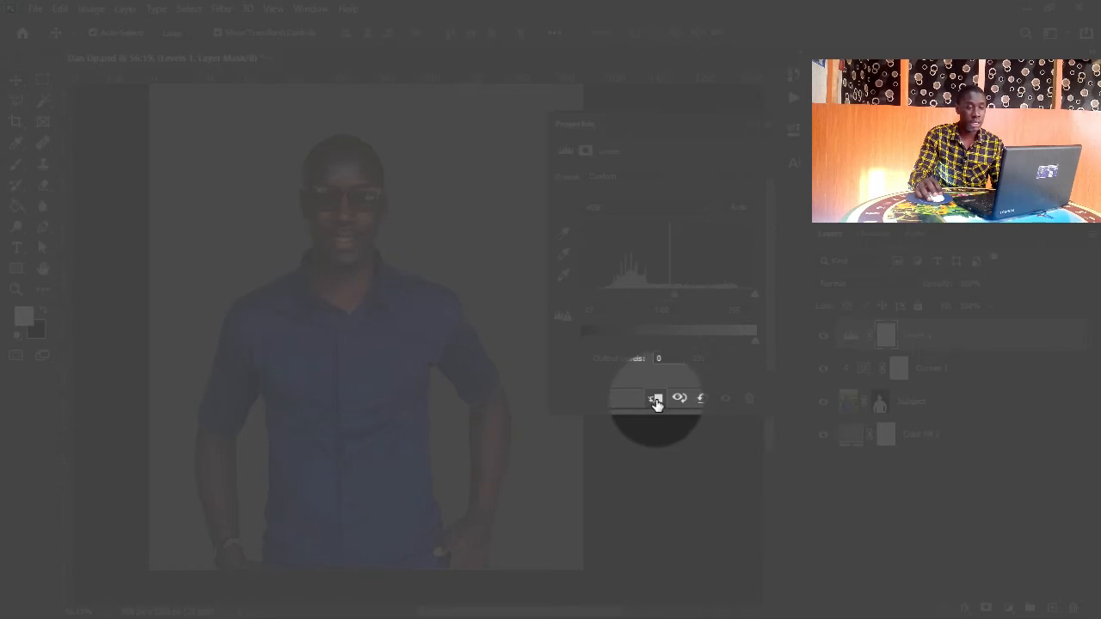
pyautogui.click(655, 399)
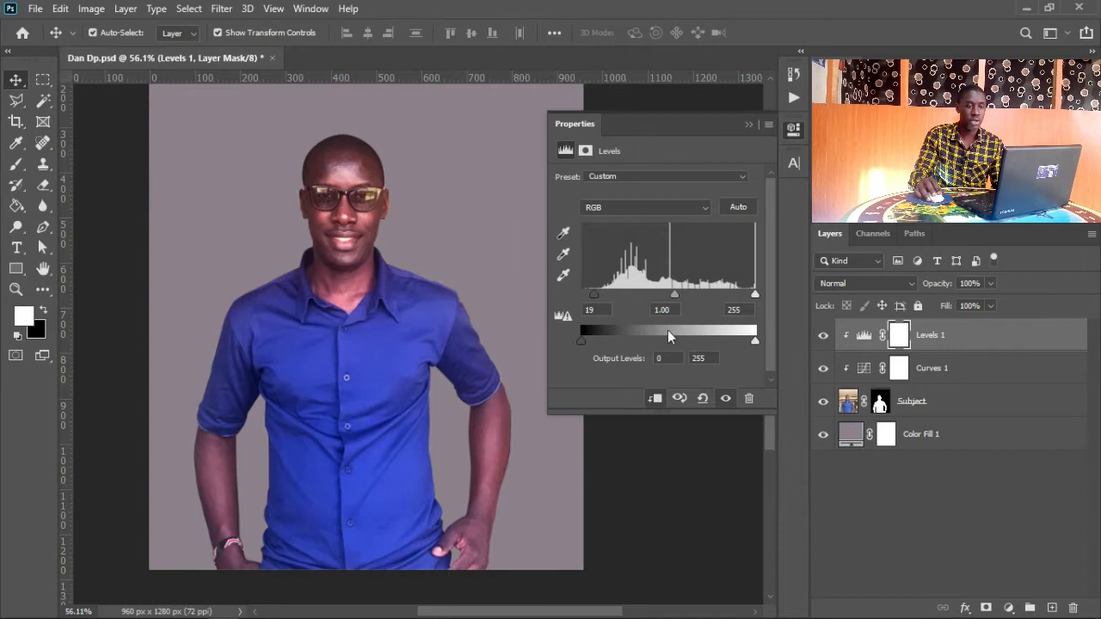
pyautogui.moveTo(591, 295); pyautogui.dragTo(591, 293)
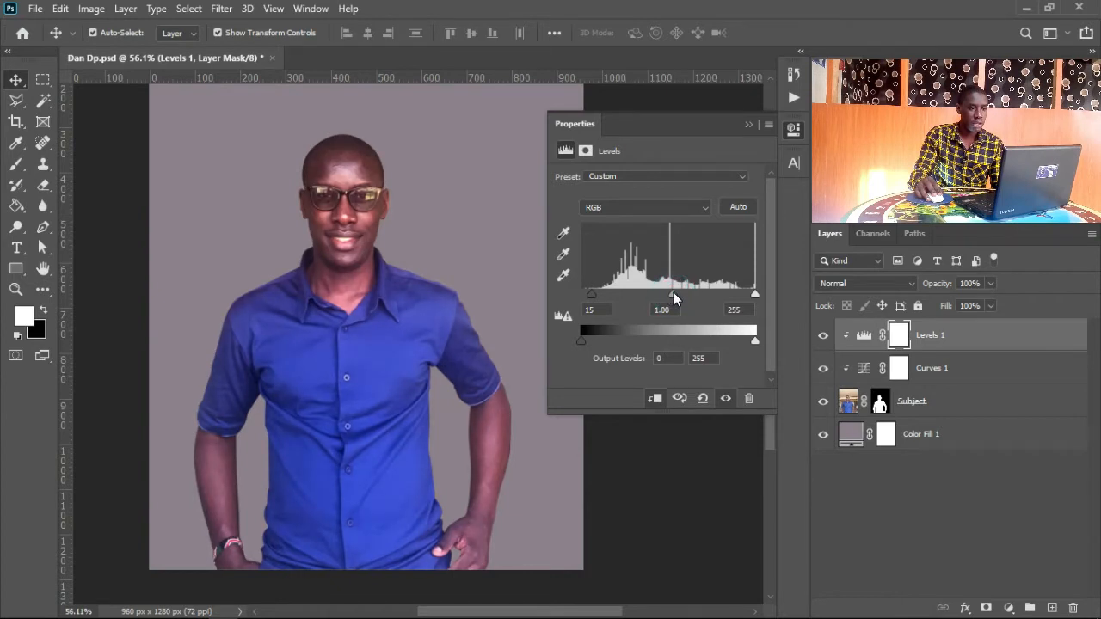
# - Set the Levels 1 input levels to 21 for shadows, 0.95 for midtones and 233 for highlights
pyautogui.moveTo(754, 295); pyautogui.dragTo(751, 298)
pyautogui.moveTo(751, 298); pyautogui.dragTo(742, 300)
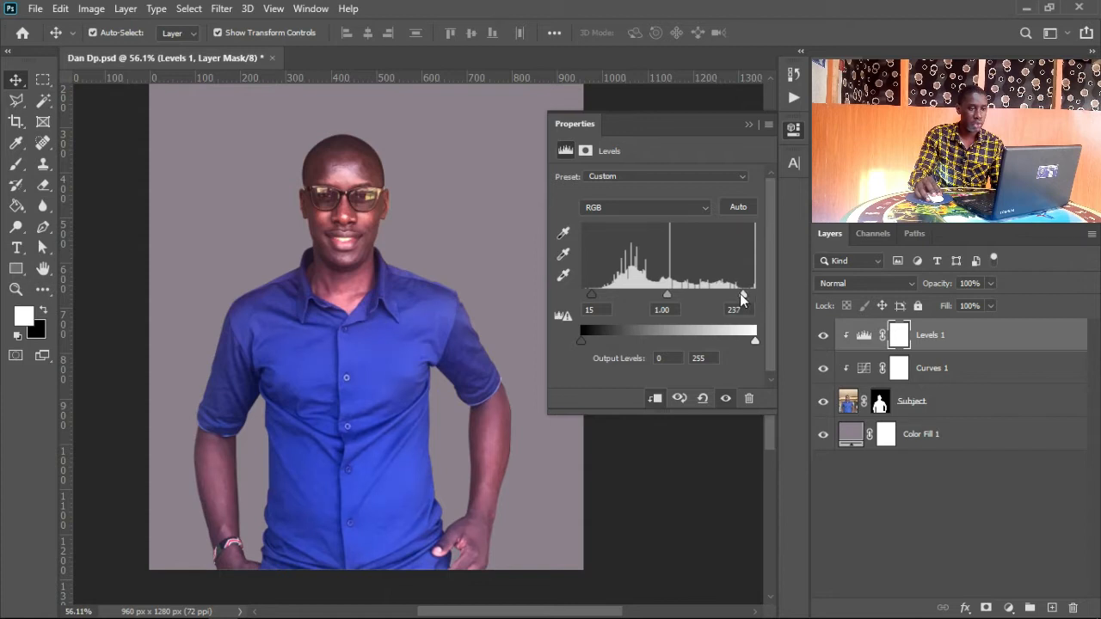
pyautogui.click(670, 301)
pyautogui.moveTo(665, 295); pyautogui.dragTo(670, 295)
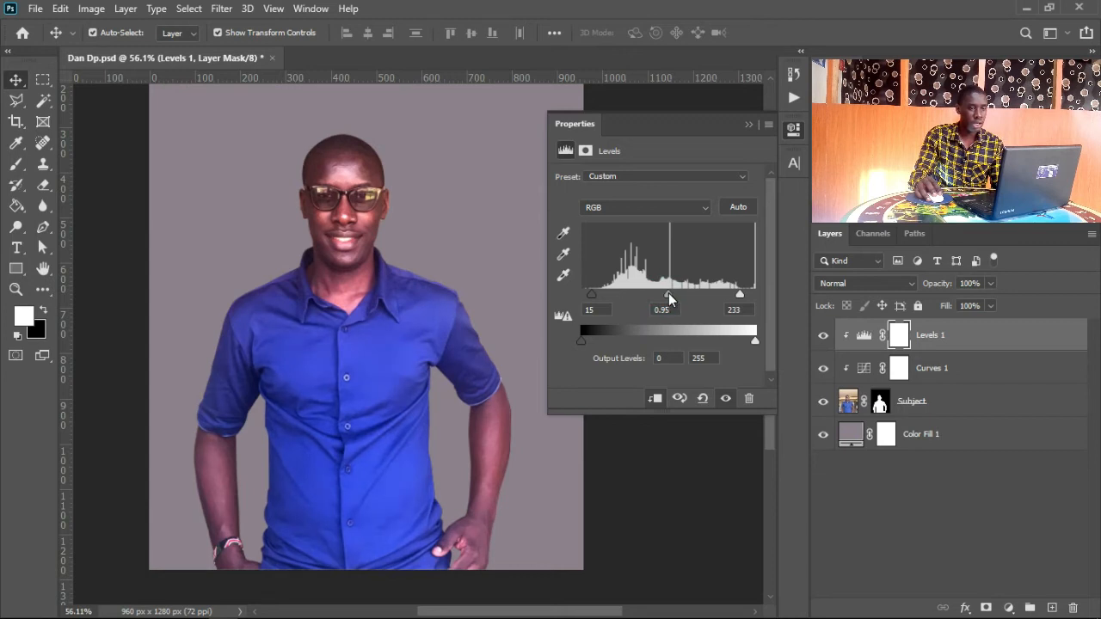
pyautogui.moveTo(592, 295); pyautogui.dragTo(597, 299)
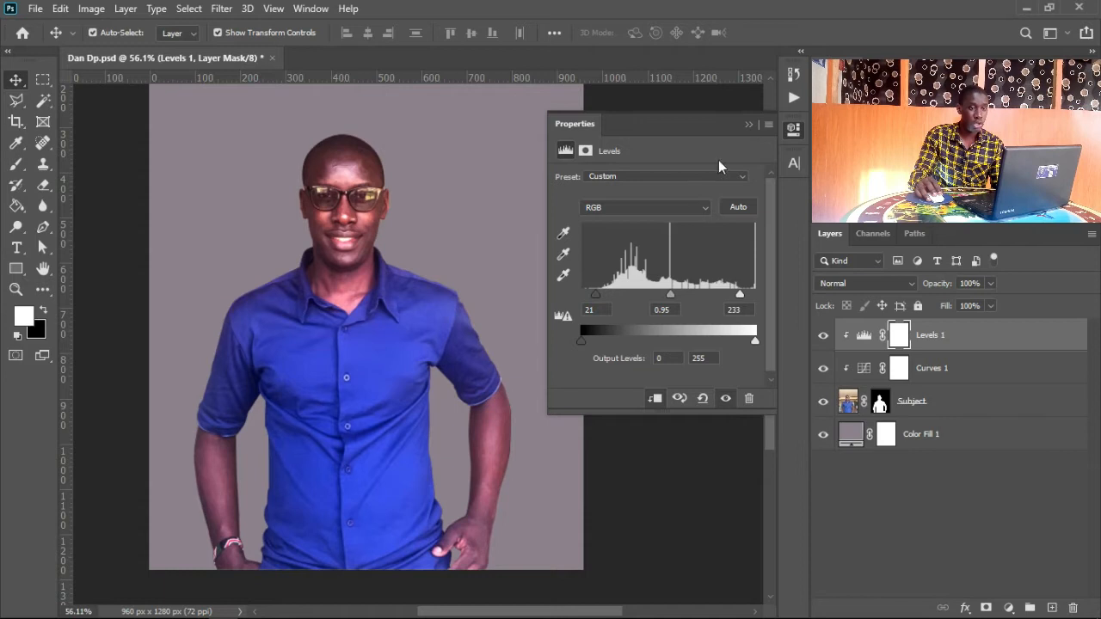
pyautogui.click(747, 127)
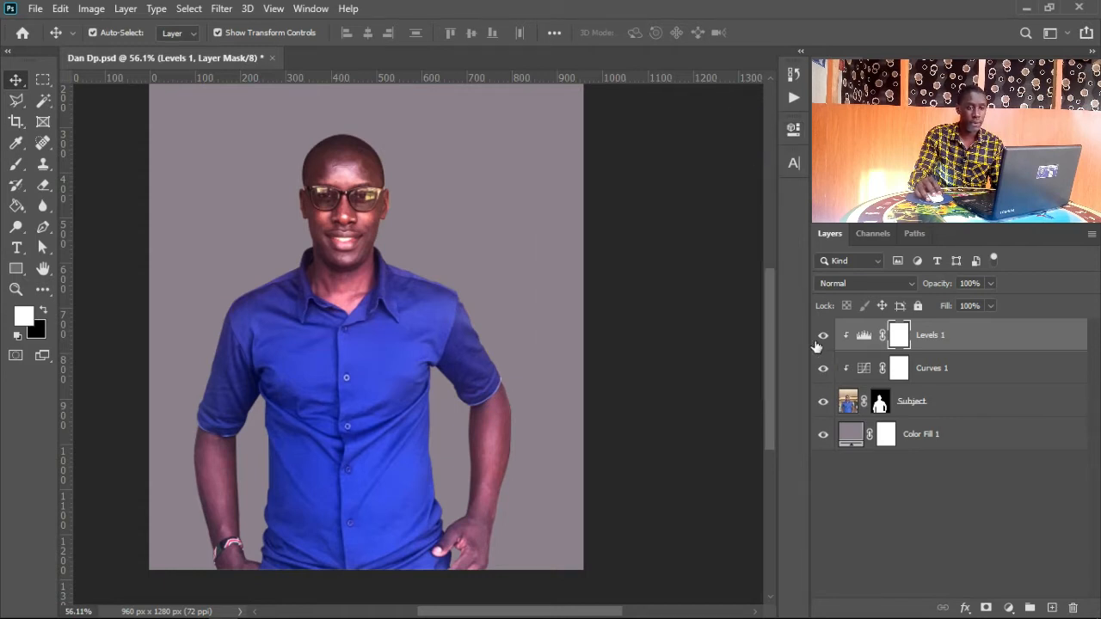
# - Compare the subject with and without the Levels 1 and Curves 1 adjustments by toggling their visibility
pyautogui.click(825, 337)
pyautogui.click(825, 337)
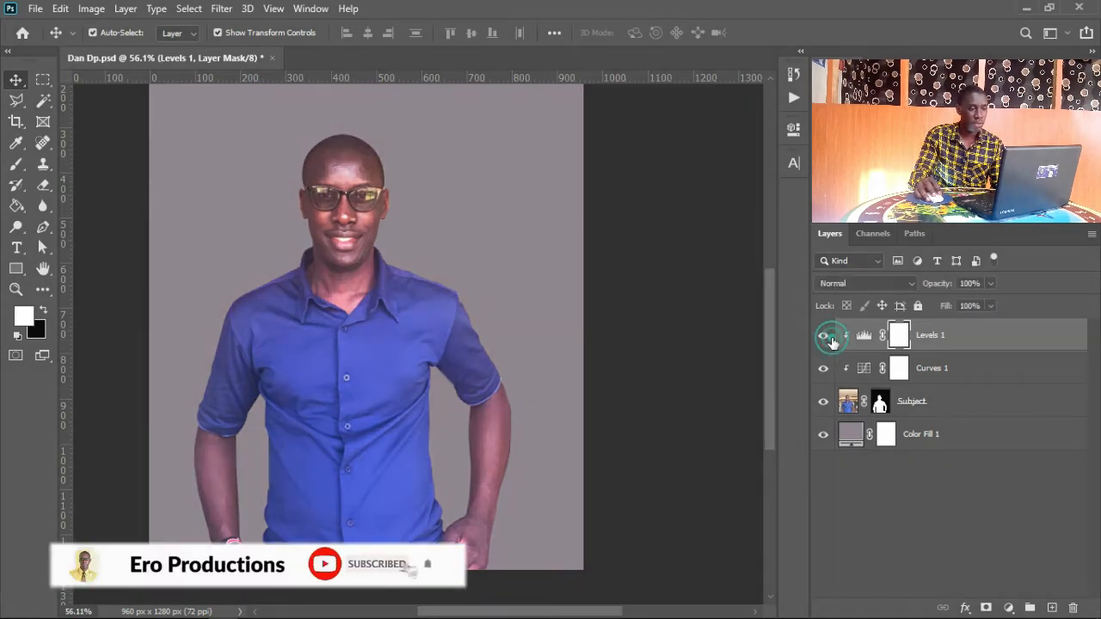
pyautogui.click(826, 338)
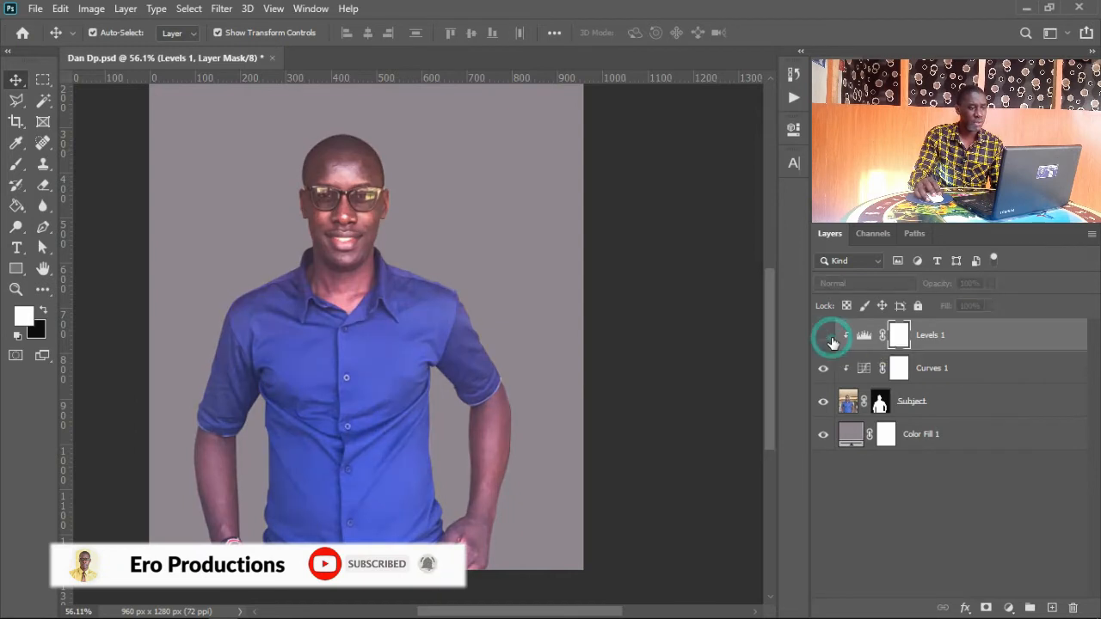
pyautogui.click(826, 337)
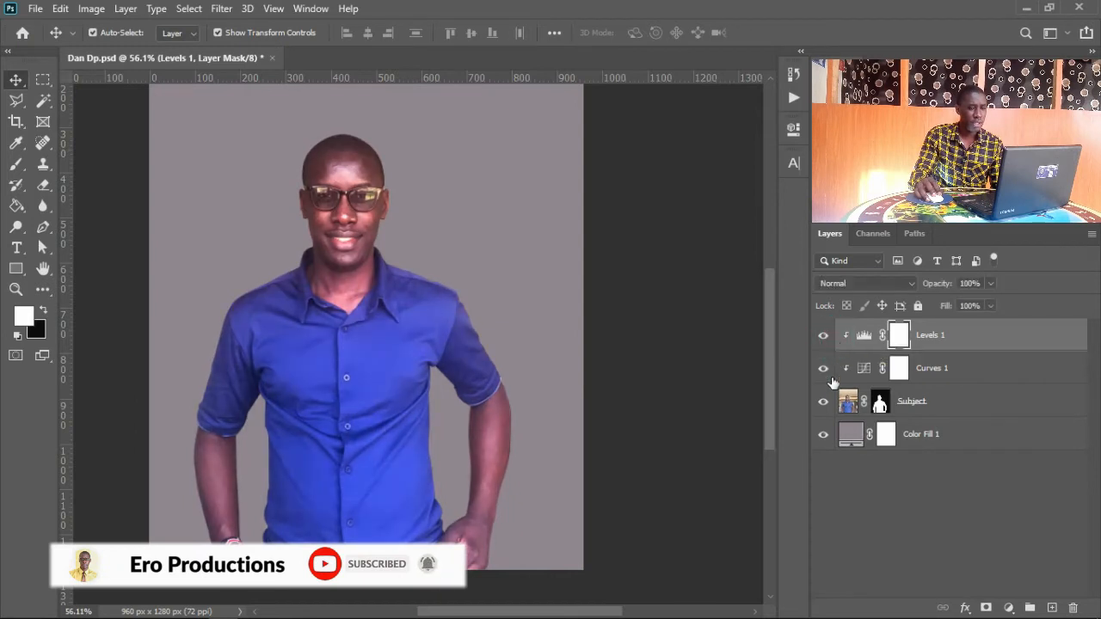
pyautogui.click(812, 403)
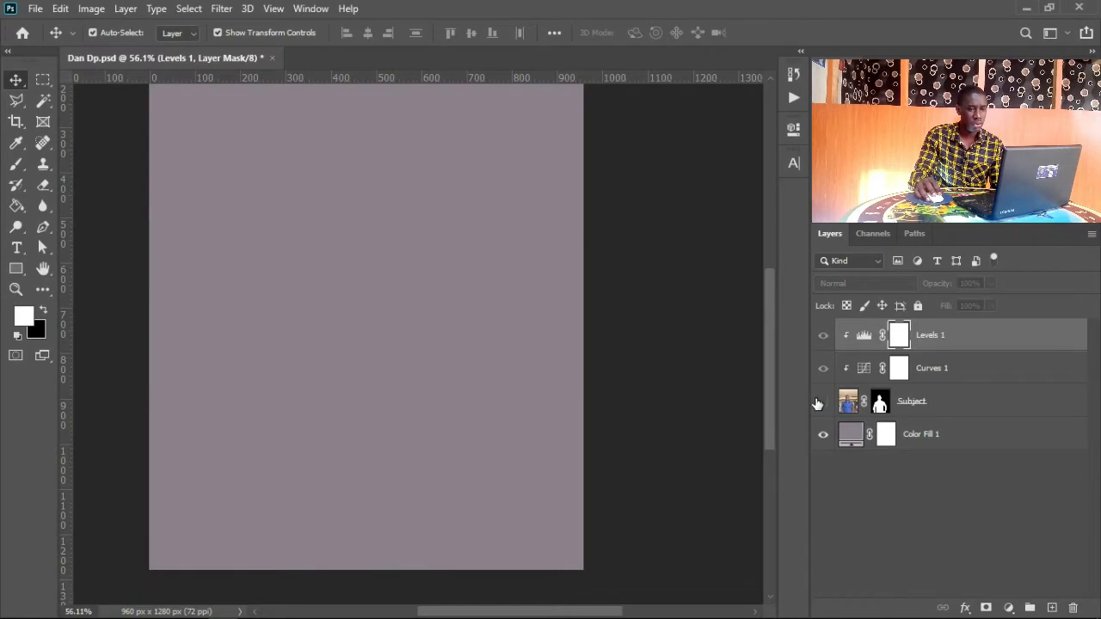
pyautogui.click(815, 401)
pyautogui.click(823, 369)
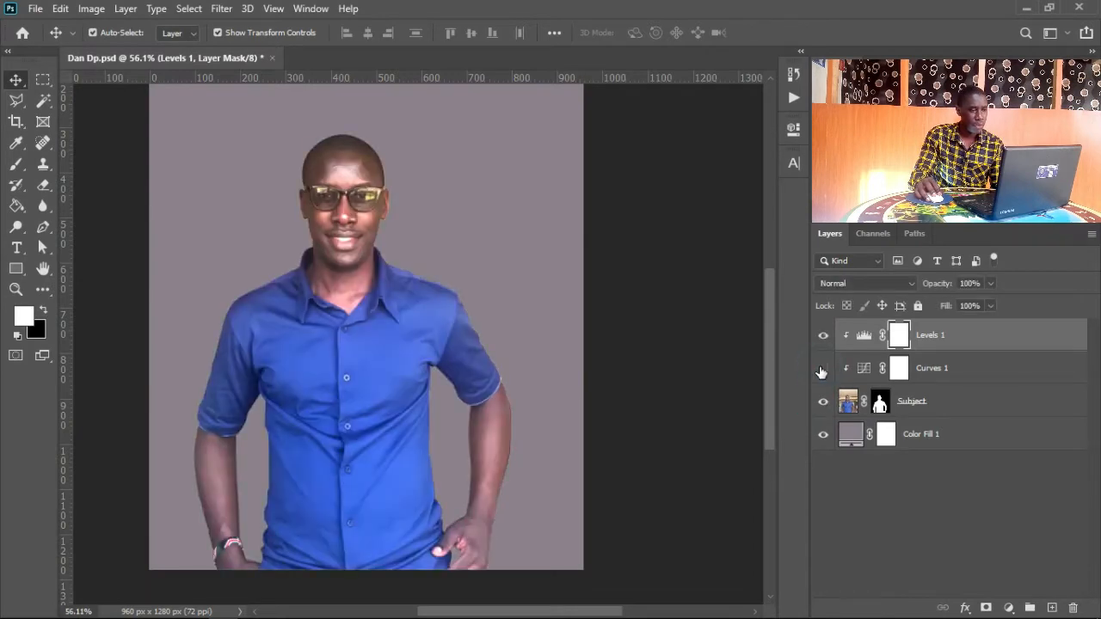
pyautogui.click(820, 369)
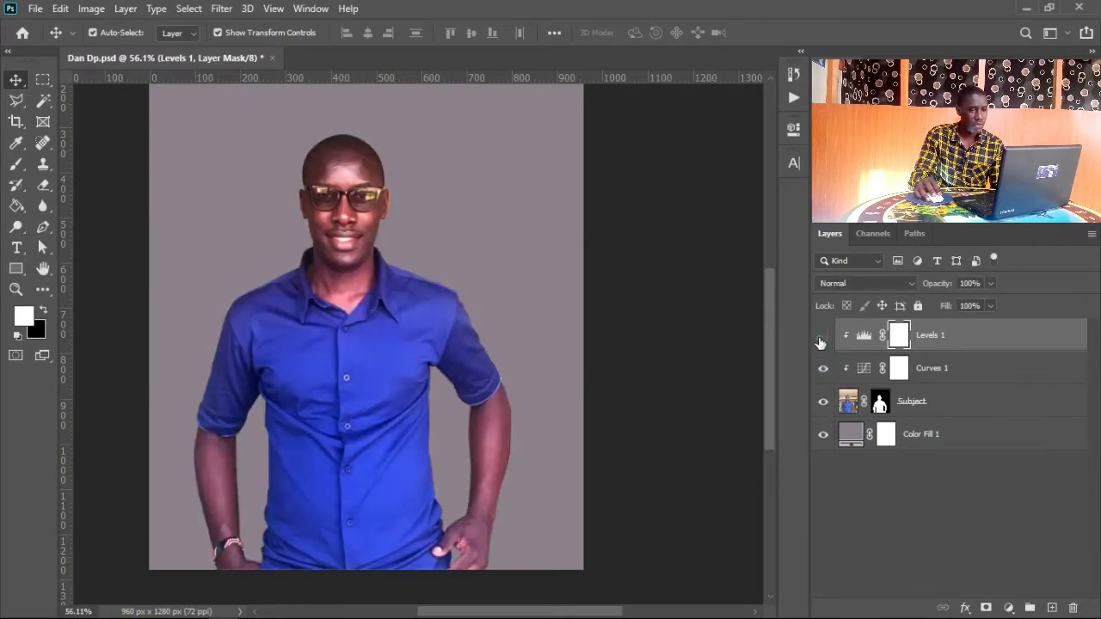
pyautogui.click(820, 337)
pyautogui.click(821, 340)
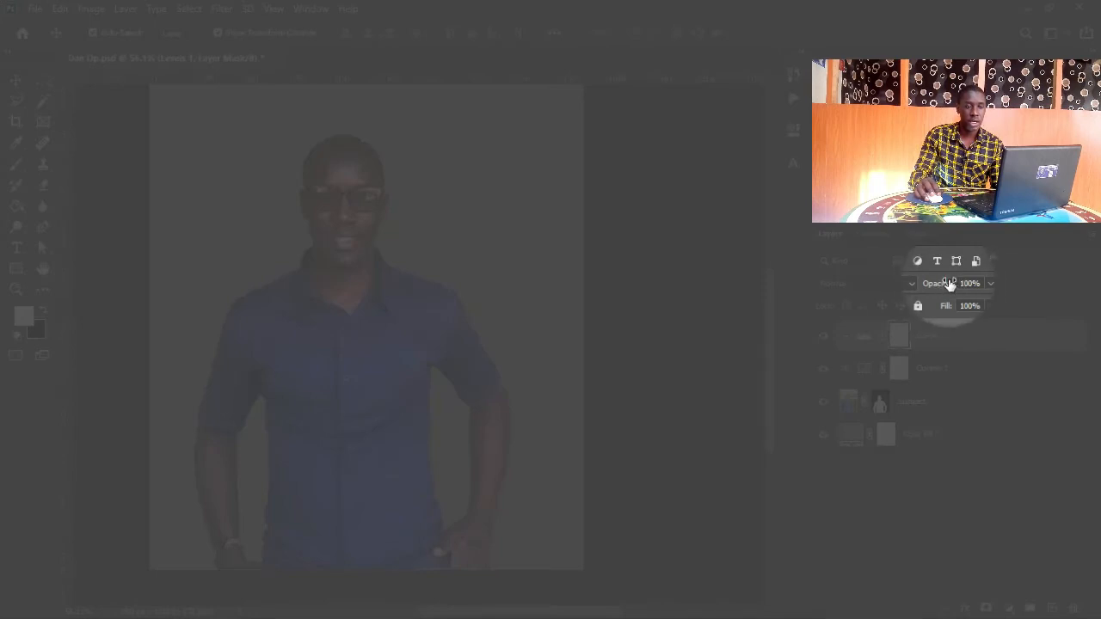
# - Try lowering the Levels 1 layer opacity to 82% and 62%, and restore it to 100%
pyautogui.moveTo(949, 284); pyautogui.dragTo(936, 285)
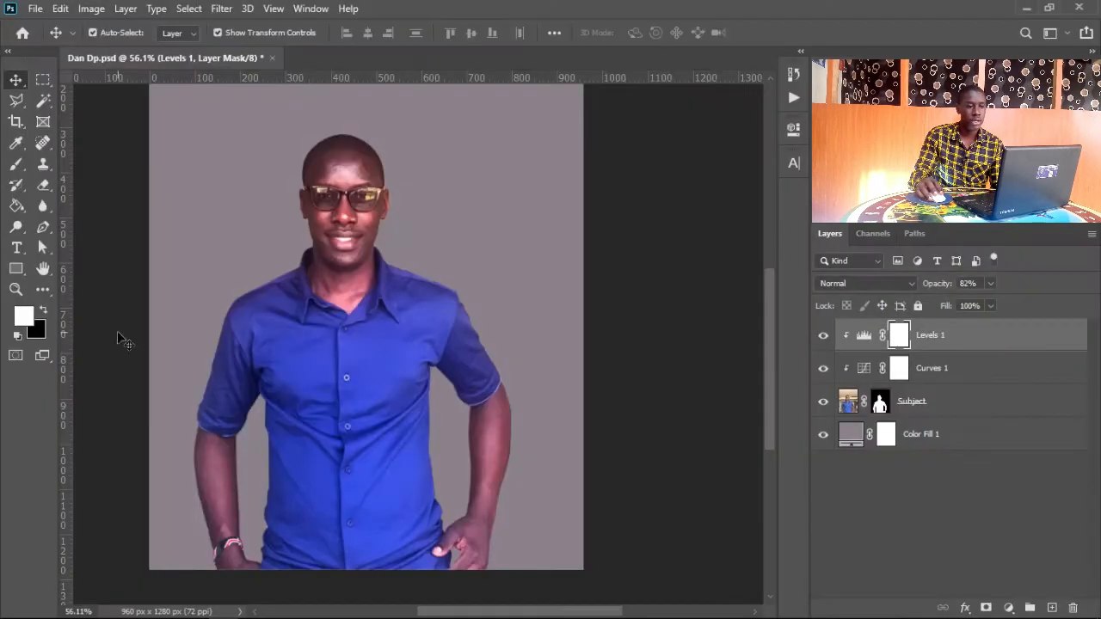
pyautogui.moveTo(937, 287)
pyautogui.mouseDown()
pyautogui.moveTo(899, 286)
pyautogui.moveTo(931, 292)
pyautogui.mouseUp()
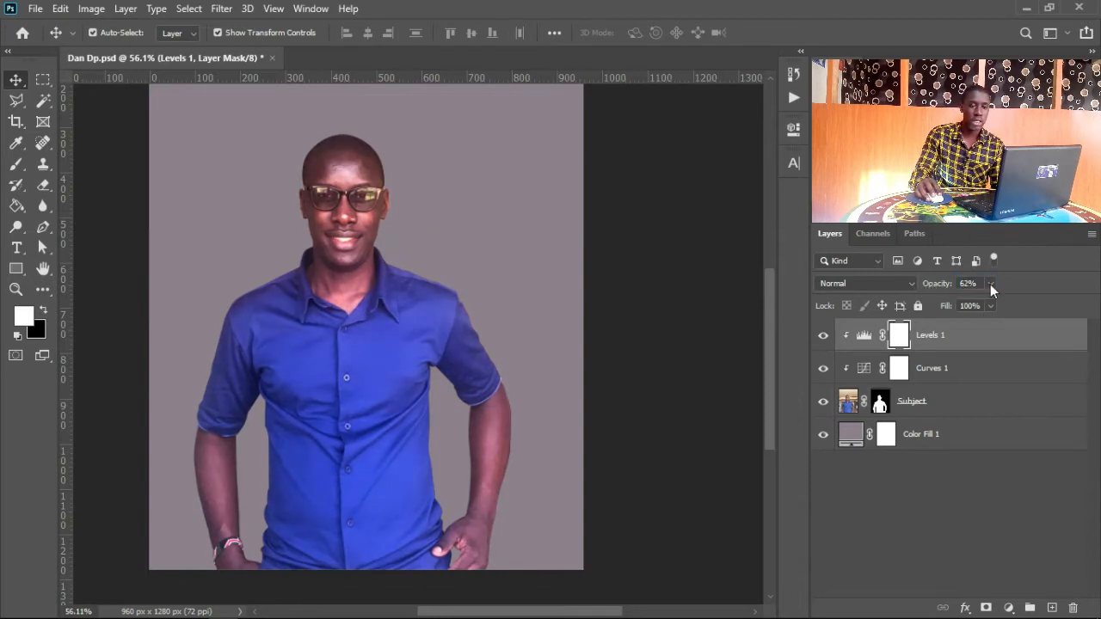
pyautogui.moveTo(1017, 304); pyautogui.dragTo(1024, 303)
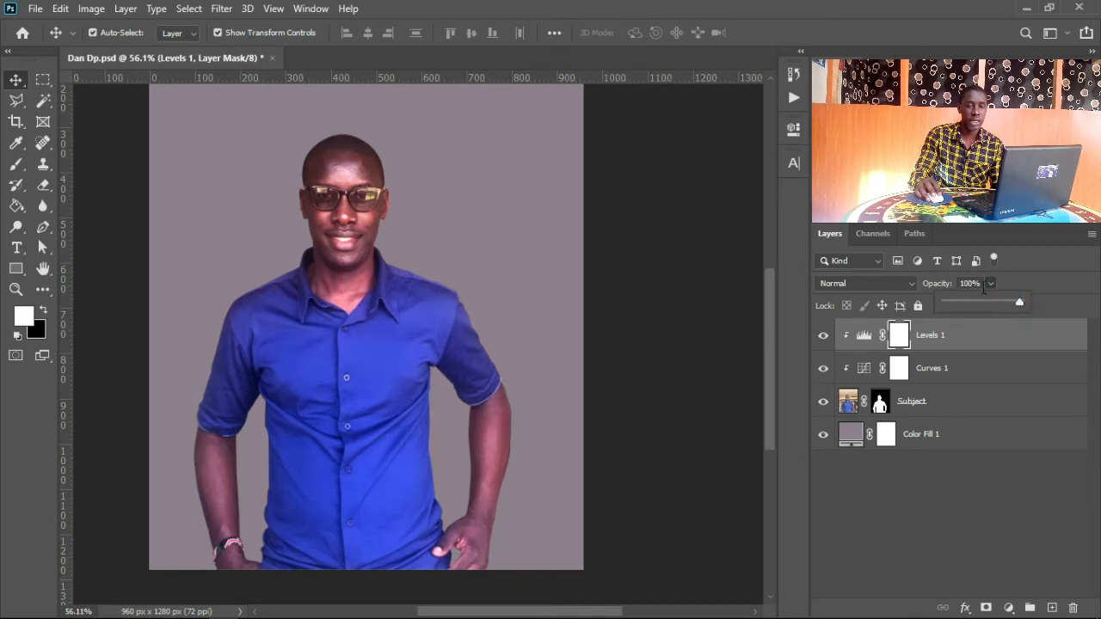
pyautogui.click(972, 285)
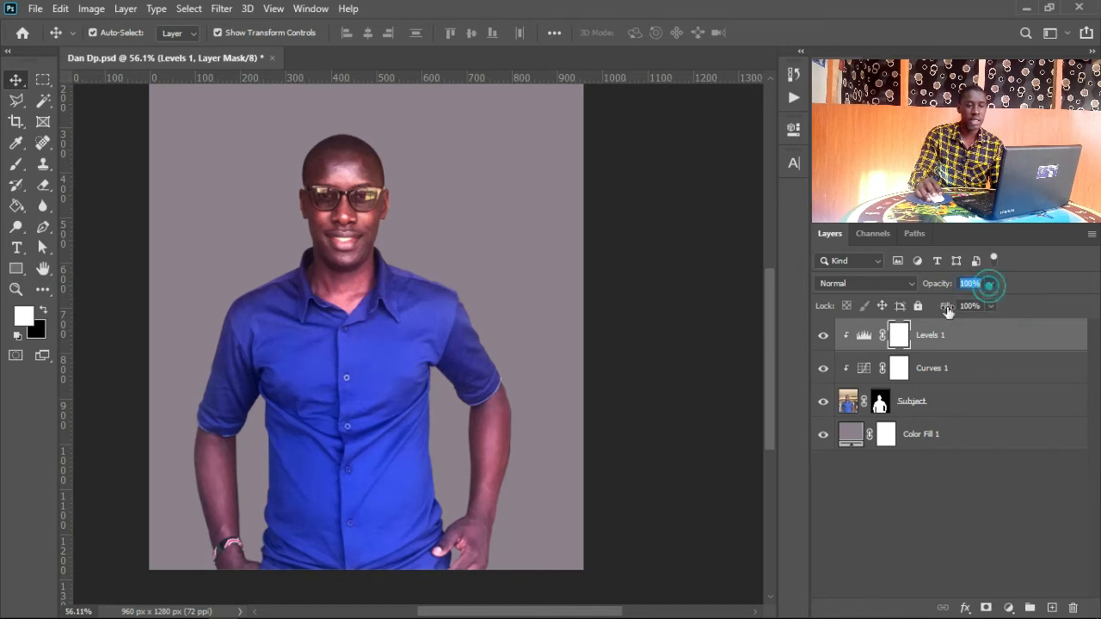
# - Readjust the Levels 1 input levels to 15 for shadows and 0.92 for midtones
pyautogui.doubleClick(865, 338)
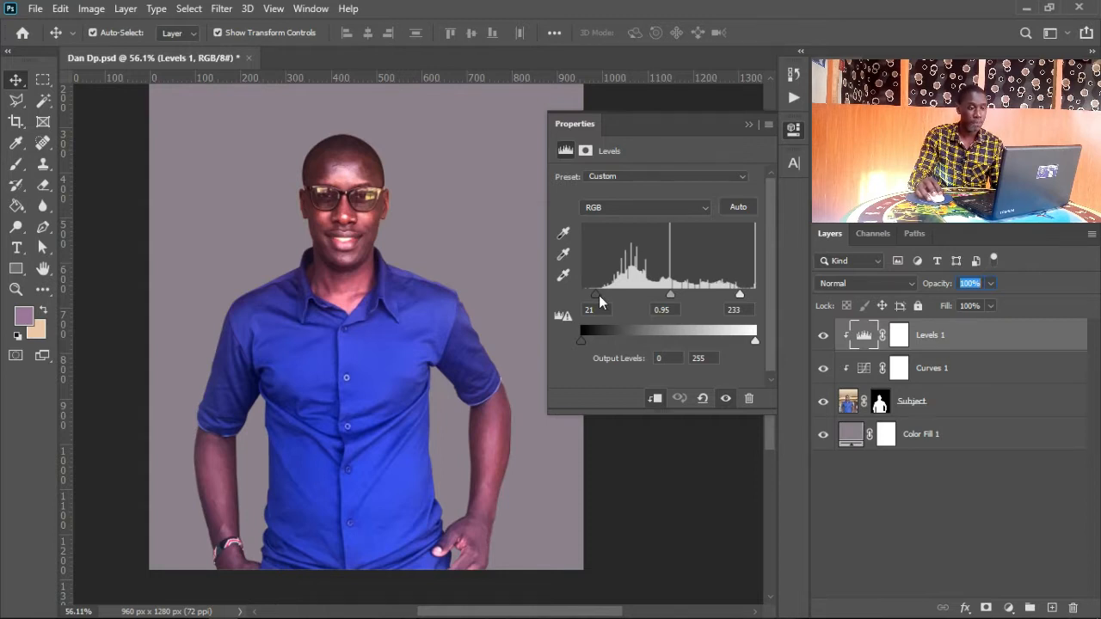
pyautogui.moveTo(595, 298); pyautogui.dragTo(592, 297)
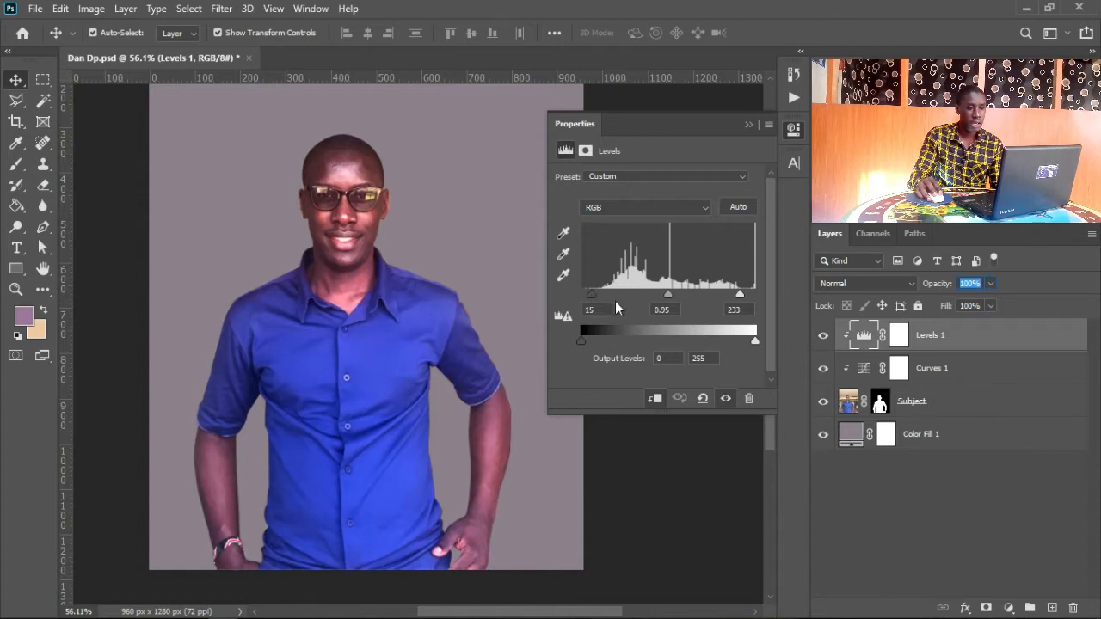
pyautogui.moveTo(669, 295); pyautogui.dragTo(671, 295)
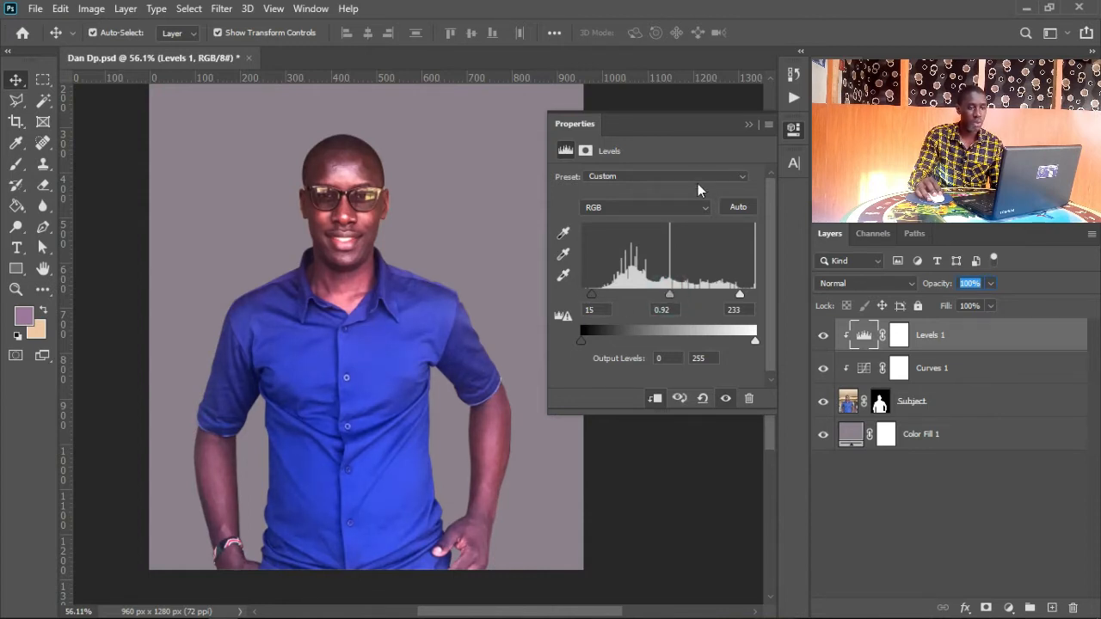
pyautogui.click(748, 126)
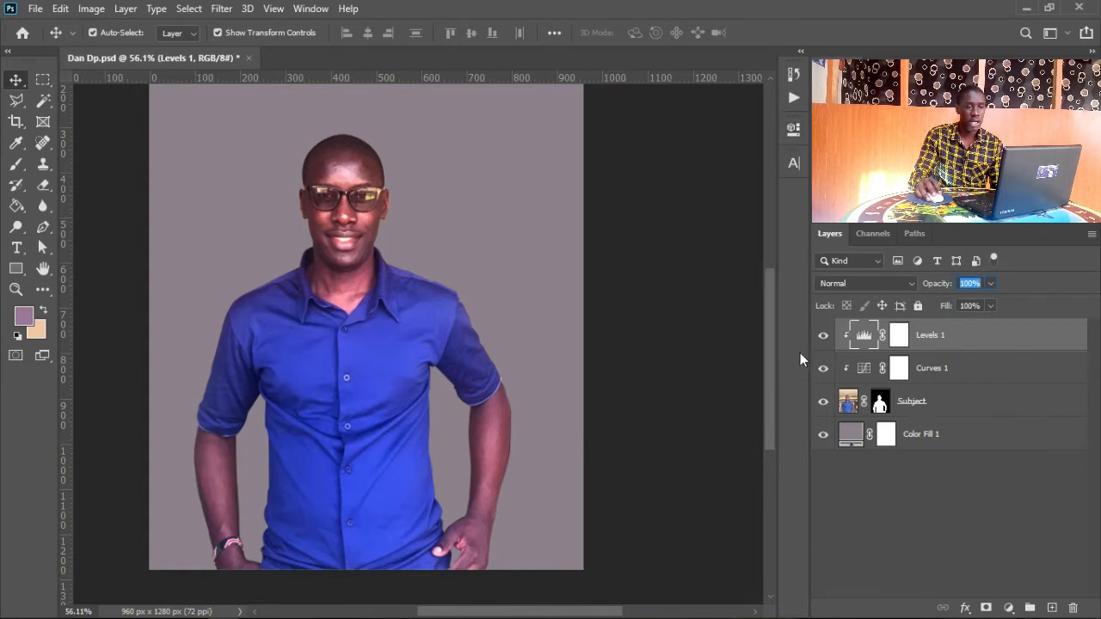
# - Compare the subject with and without the readjusted Levels 1 layer and view the whole image
pyautogui.click(826, 336)
pyautogui.click(825, 337)
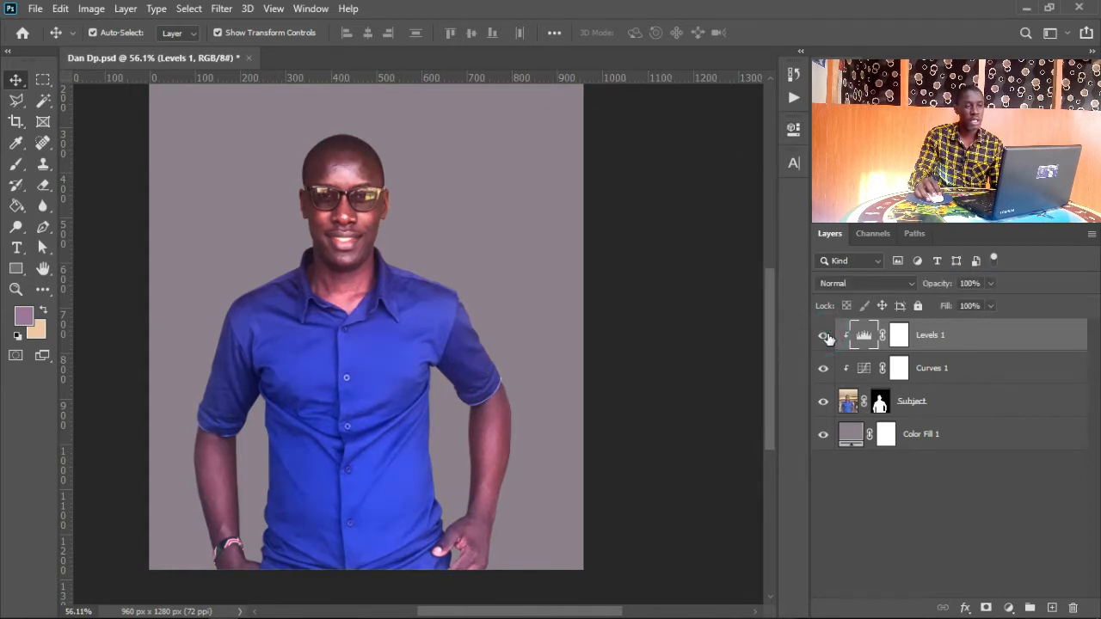
pyautogui.click(825, 337)
pyautogui.click(824, 339)
pyautogui.press('ctrl')
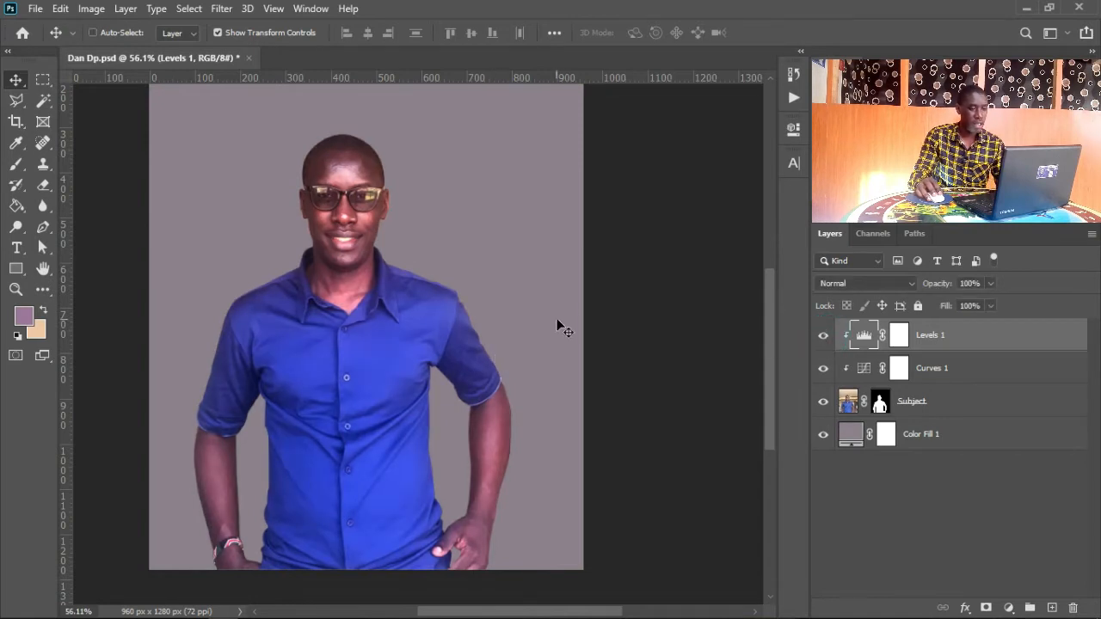
pyautogui.scroll(-3, 534, 305)
pyautogui.scroll(3, 533, 307)
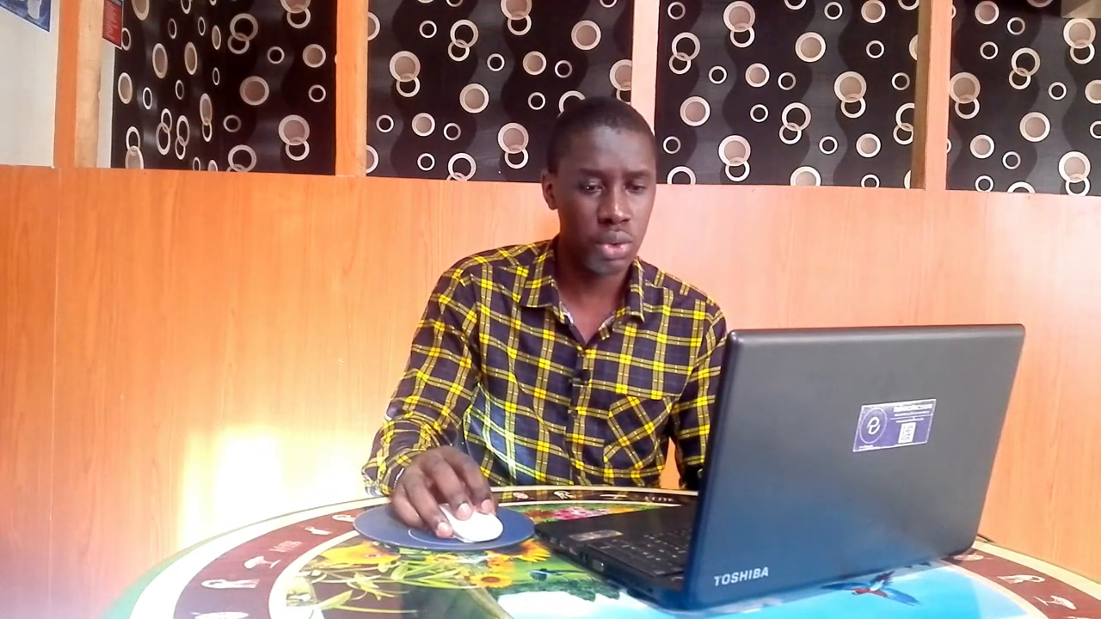
# - Add a Vibrance adjustment layer above Levels 1 and set its vibrance to +30
pyautogui.click(1010, 608)
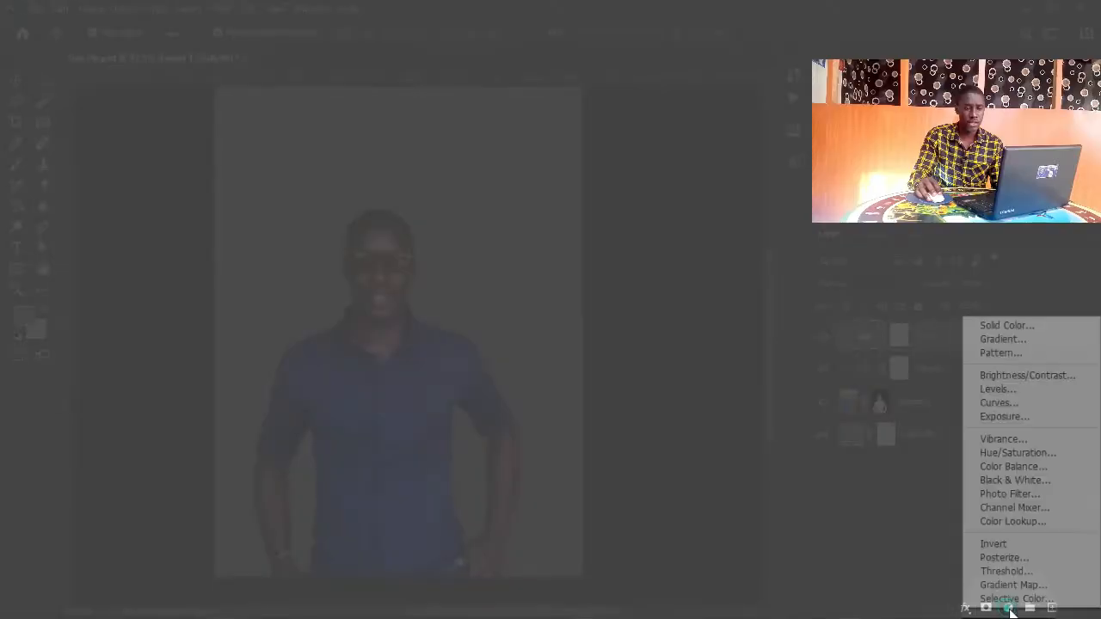
pyautogui.click(1002, 441)
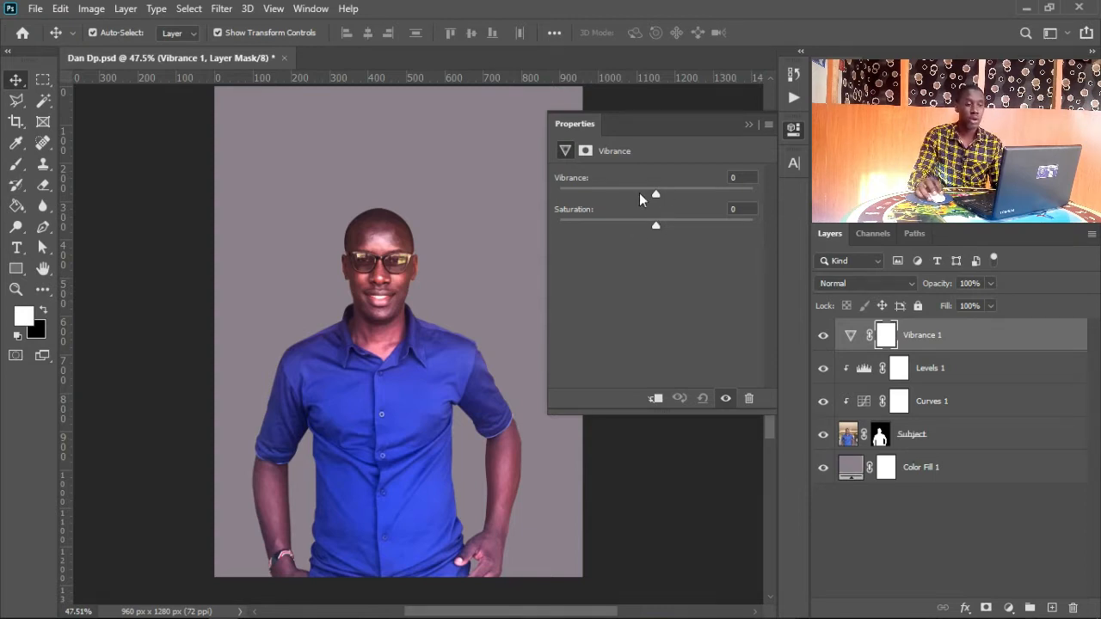
pyautogui.moveTo(658, 194); pyautogui.dragTo(680, 200)
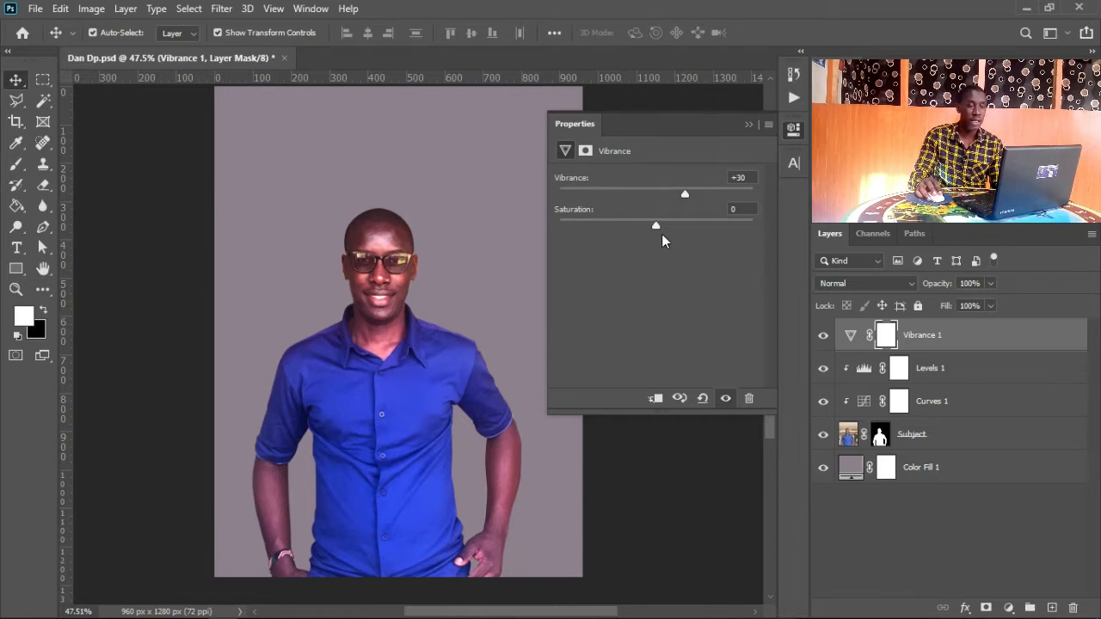
# - Test the Vibrance 1 saturation at +100, set it to +10, and compare the image with and without the adjustment
pyautogui.moveTo(657, 229); pyautogui.dragTo(762, 229)
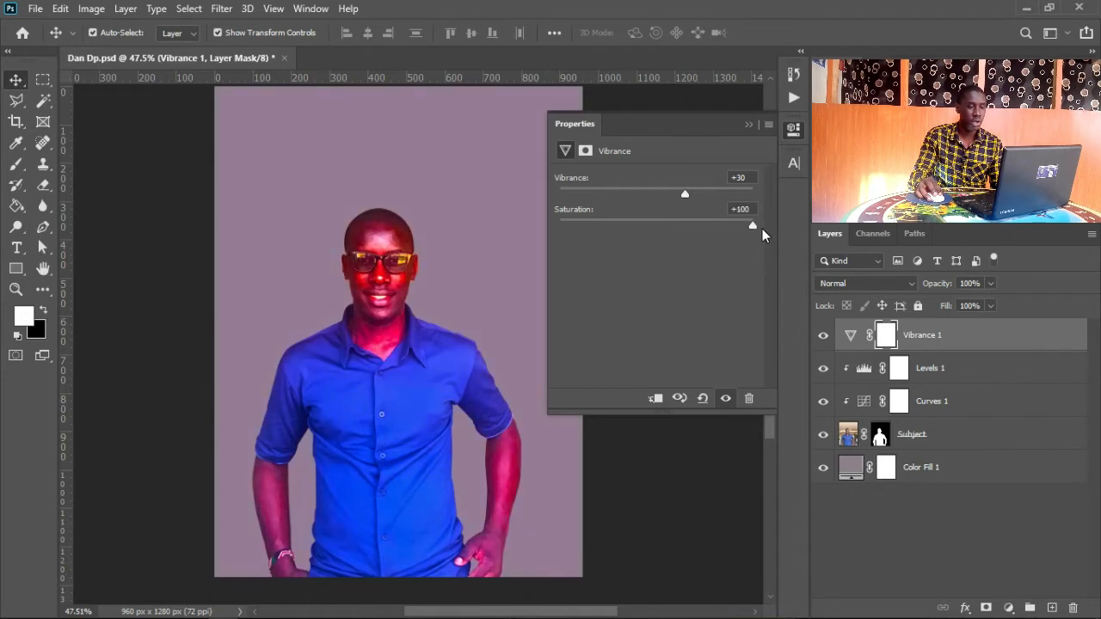
pyautogui.moveTo(373, 313); pyautogui.dragTo(394, 326)
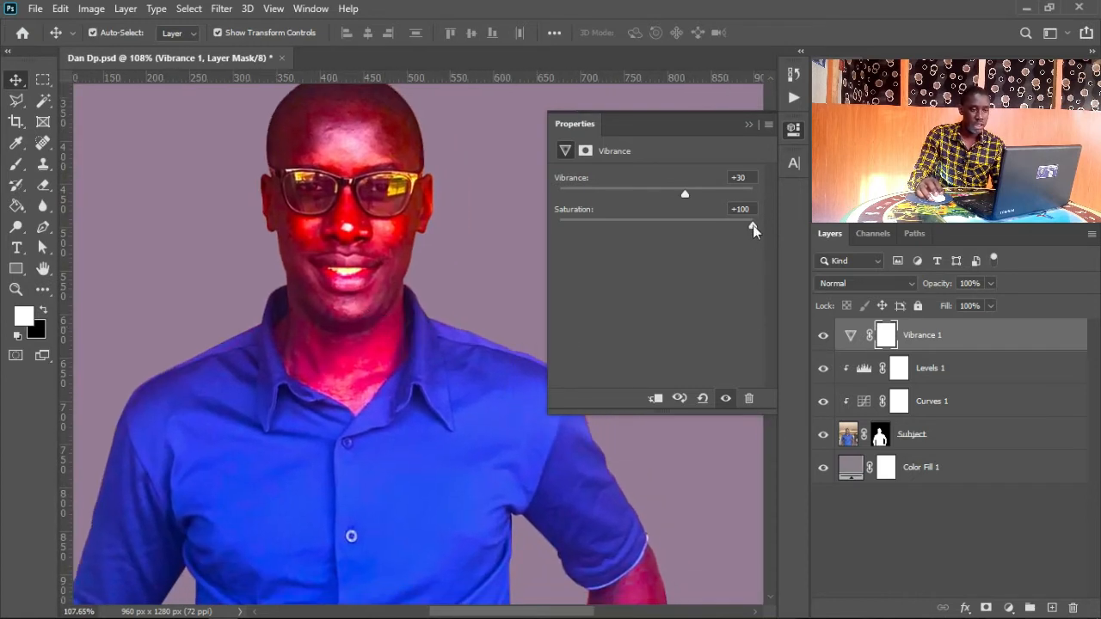
pyautogui.moveTo(752, 225); pyautogui.dragTo(666, 227)
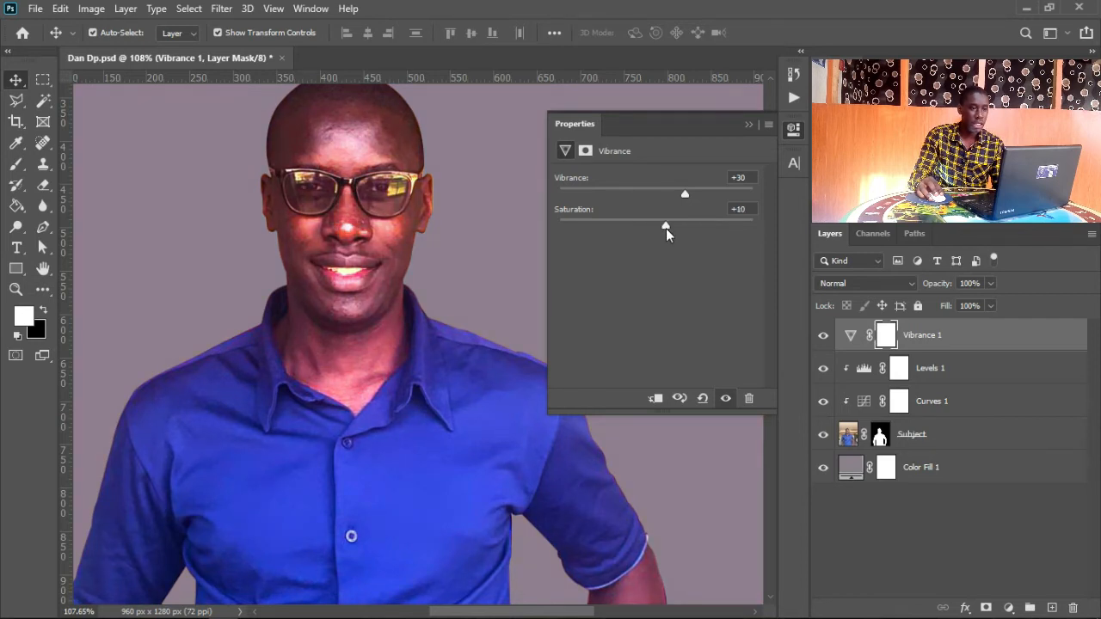
pyautogui.moveTo(413, 192); pyautogui.dragTo(332, 311)
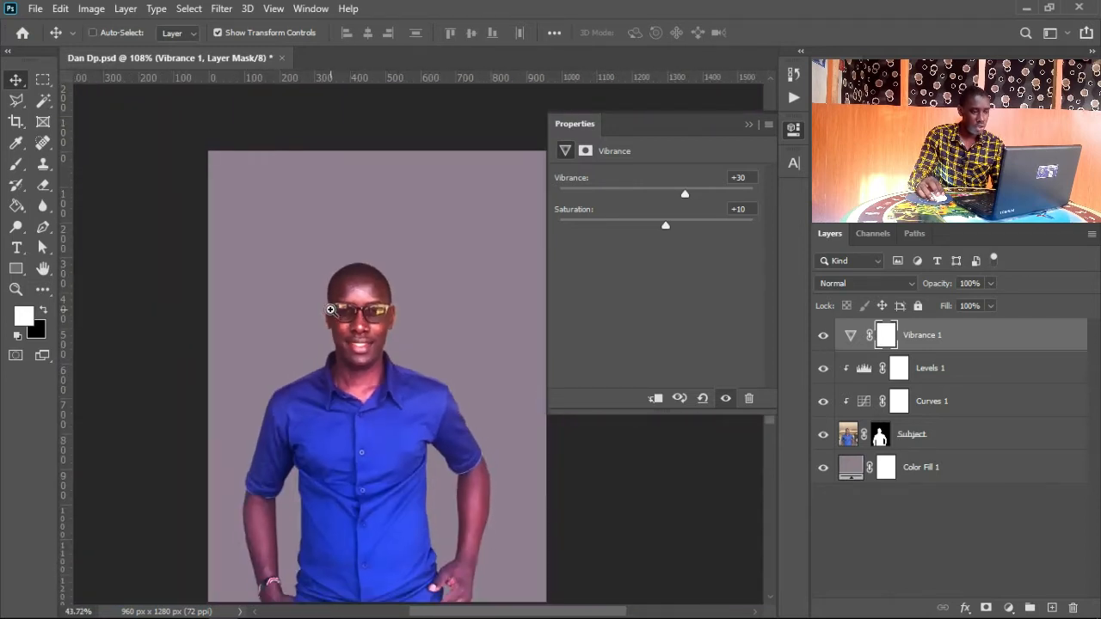
pyautogui.moveTo(347, 450); pyautogui.dragTo(391, 449)
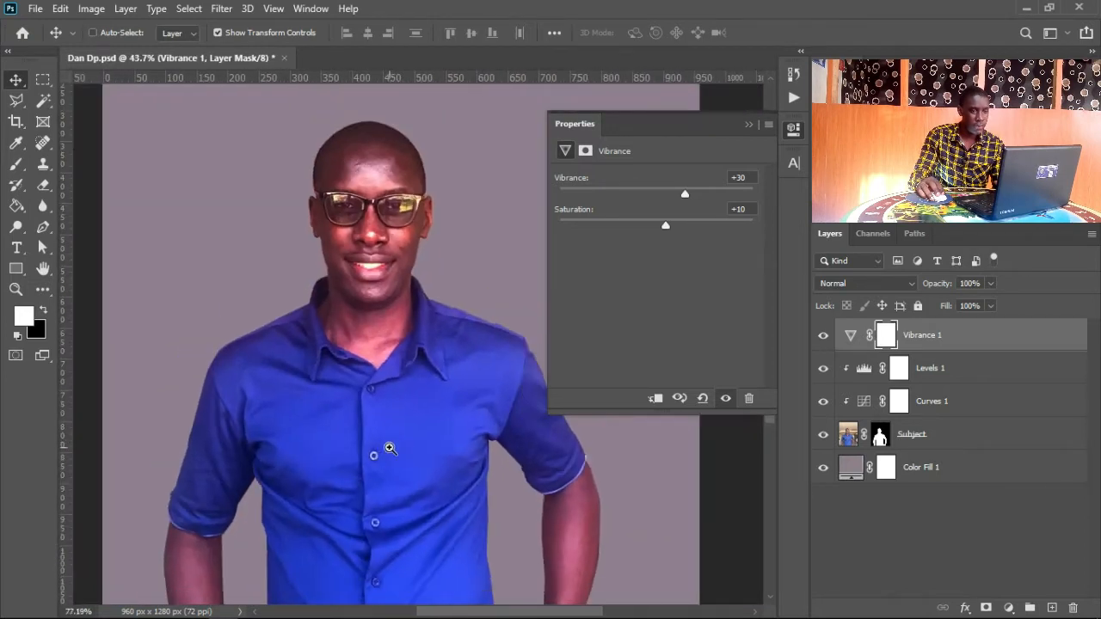
pyautogui.click(823, 337)
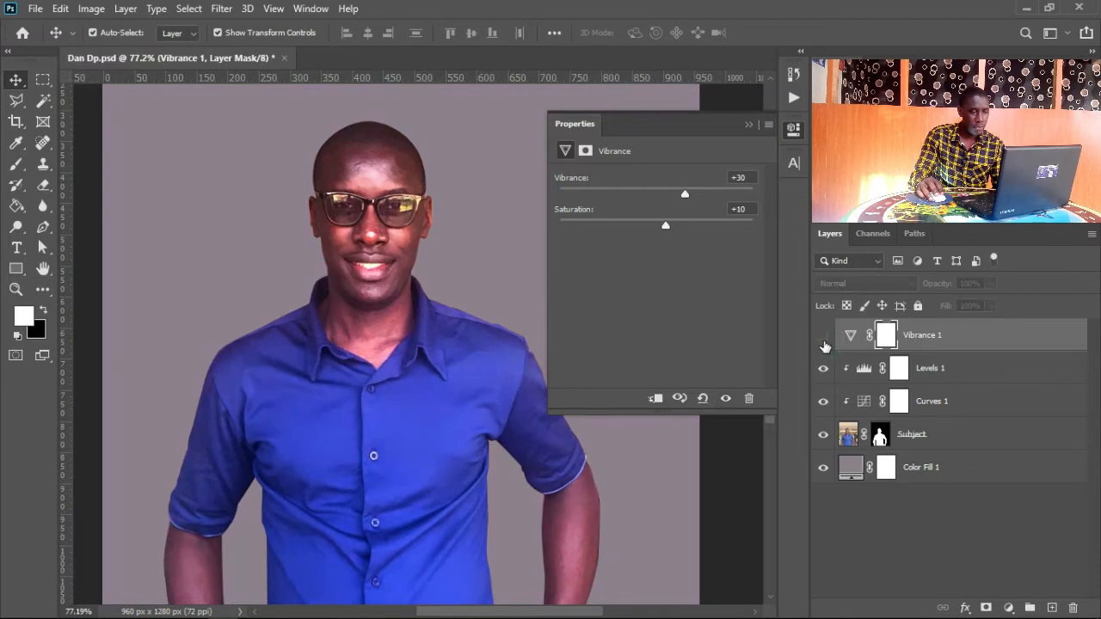
pyautogui.click(823, 338)
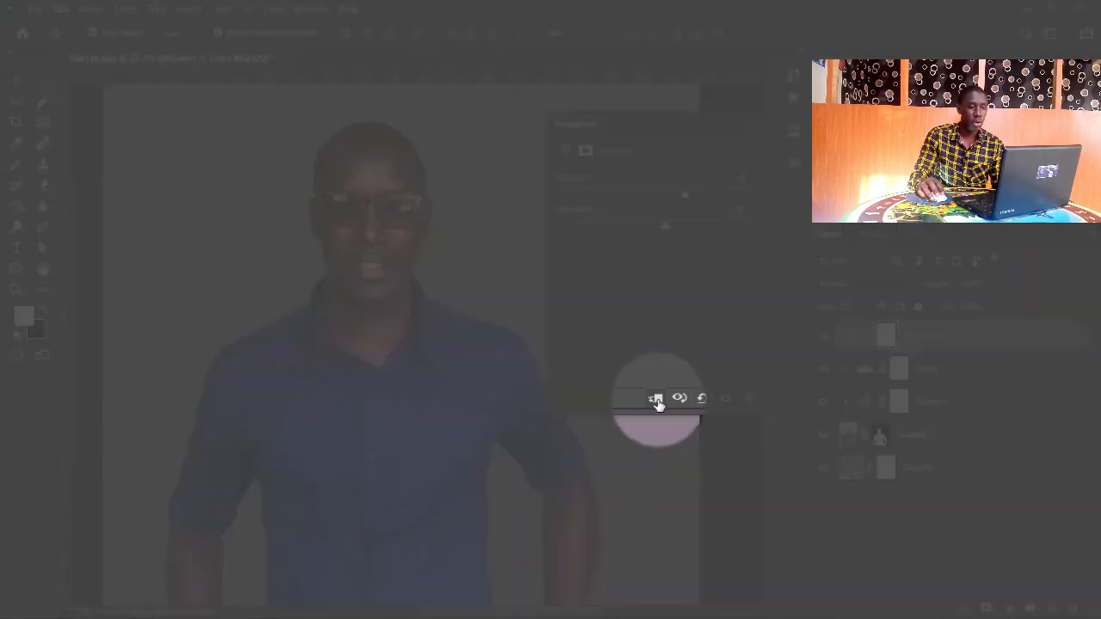
# - Clip the Vibrance 1 adjustment to the layers below, check its effect on the subject, and reduce its vibrance to +22
pyautogui.click(656, 399)
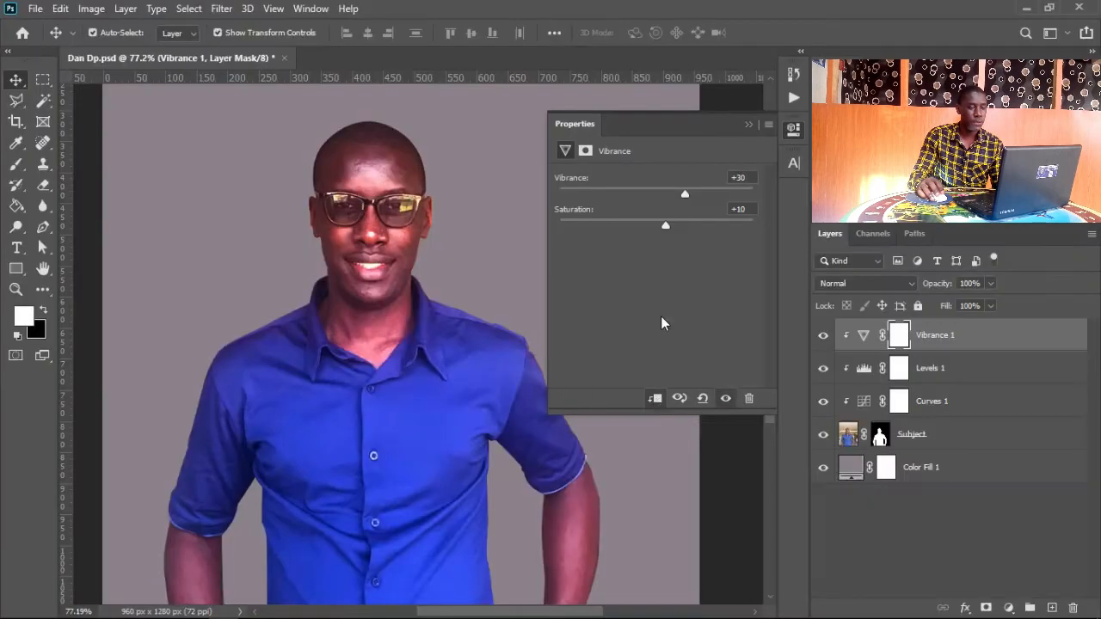
pyautogui.click(823, 336)
pyautogui.click(823, 336)
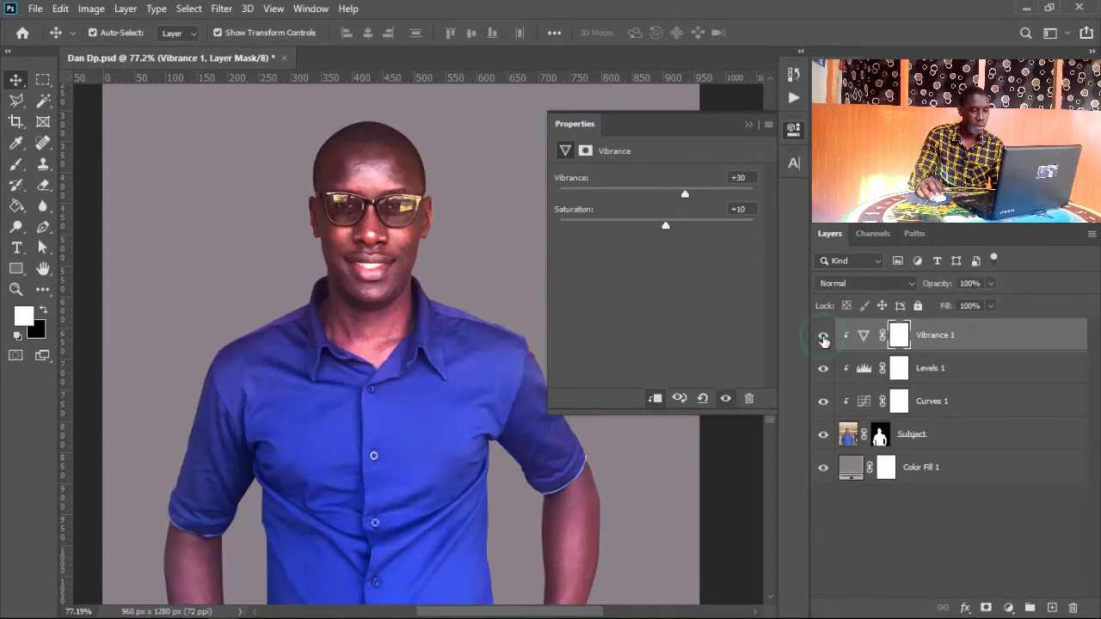
pyautogui.moveTo(687, 197); pyautogui.dragTo(681, 196)
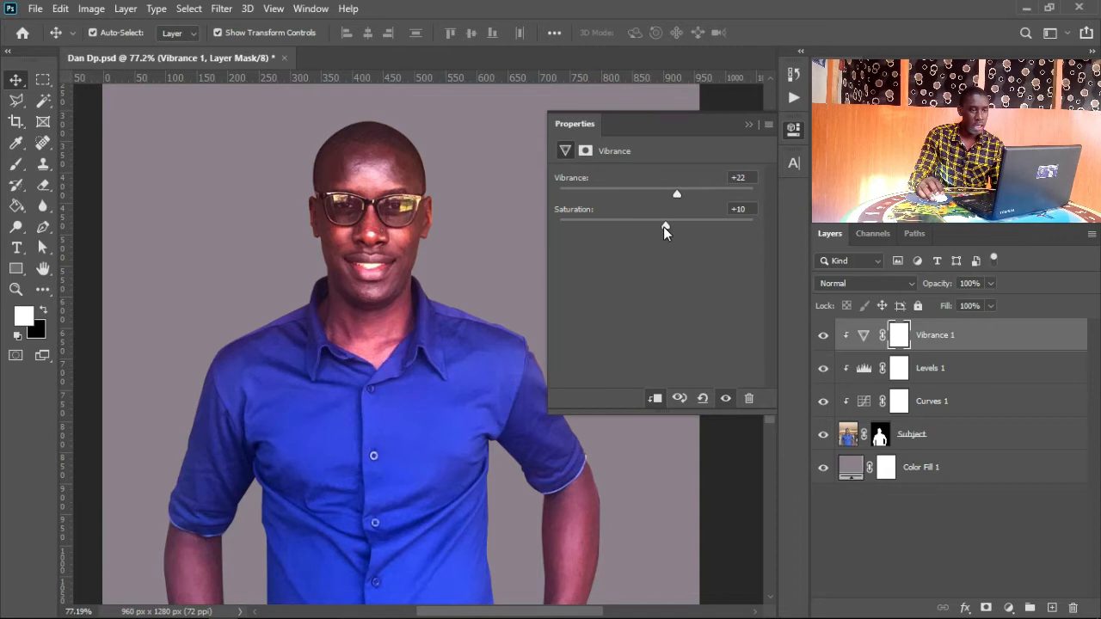
# - Set the Vibrance 1 saturation to +6 and compare the subject with and without the adjustment
pyautogui.moveTo(665, 226); pyautogui.dragTo(662, 226)
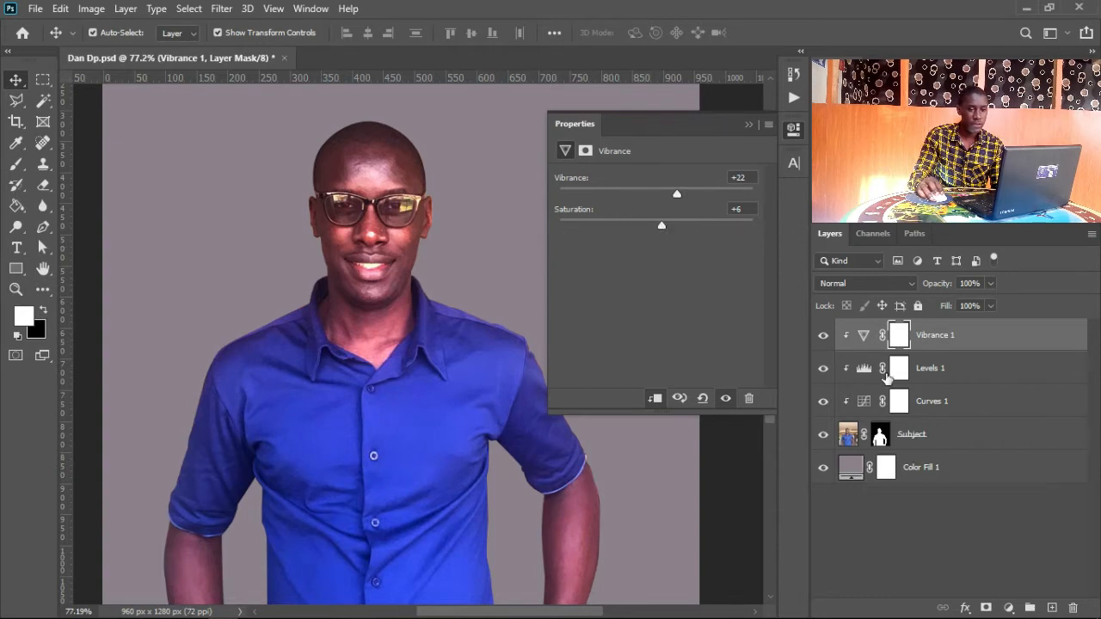
pyautogui.click(824, 335)
pyautogui.click(823, 336)
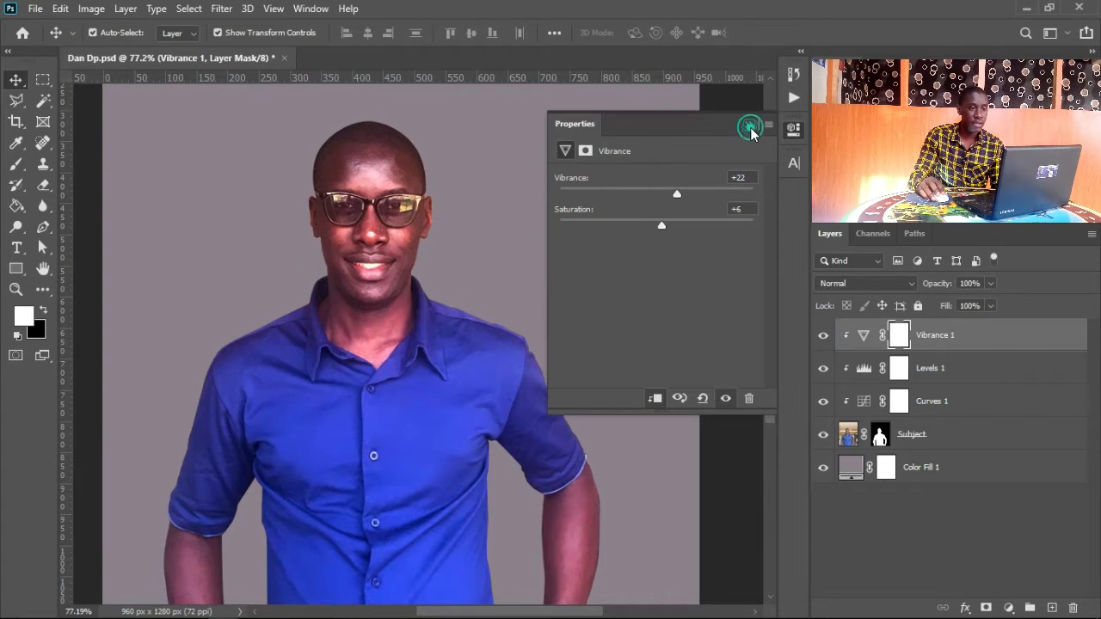
pyautogui.click(750, 128)
# - Compare the whole image with and without Vibrance 1 and with and without Levels 1
pyautogui.moveTo(632, 325); pyautogui.dragTo(586, 325)
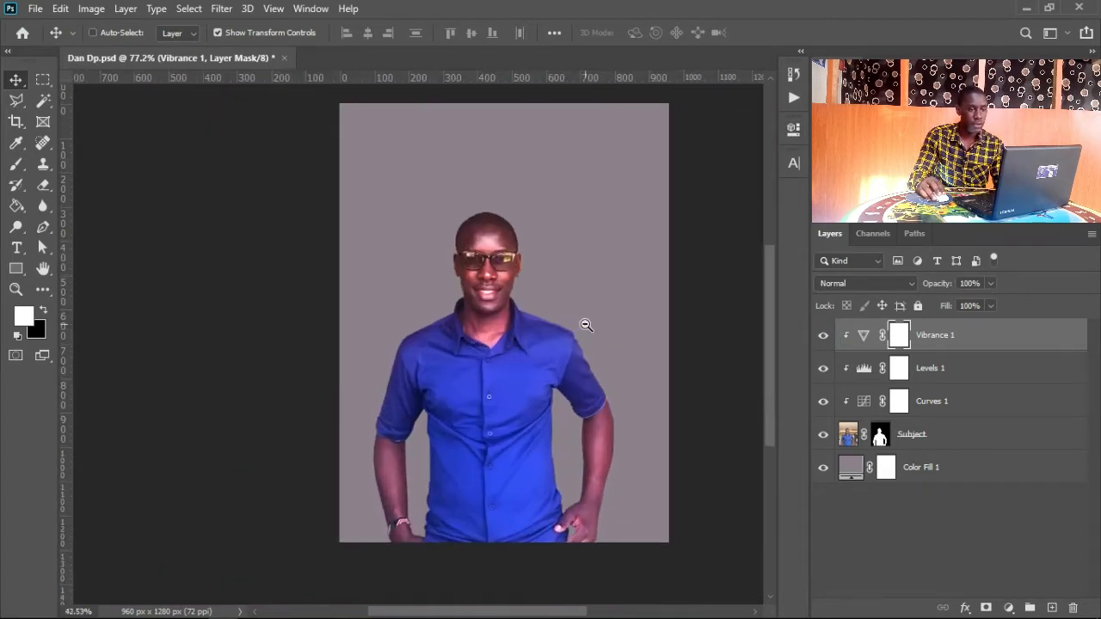
pyautogui.moveTo(628, 381); pyautogui.dragTo(583, 368)
pyautogui.click(823, 337)
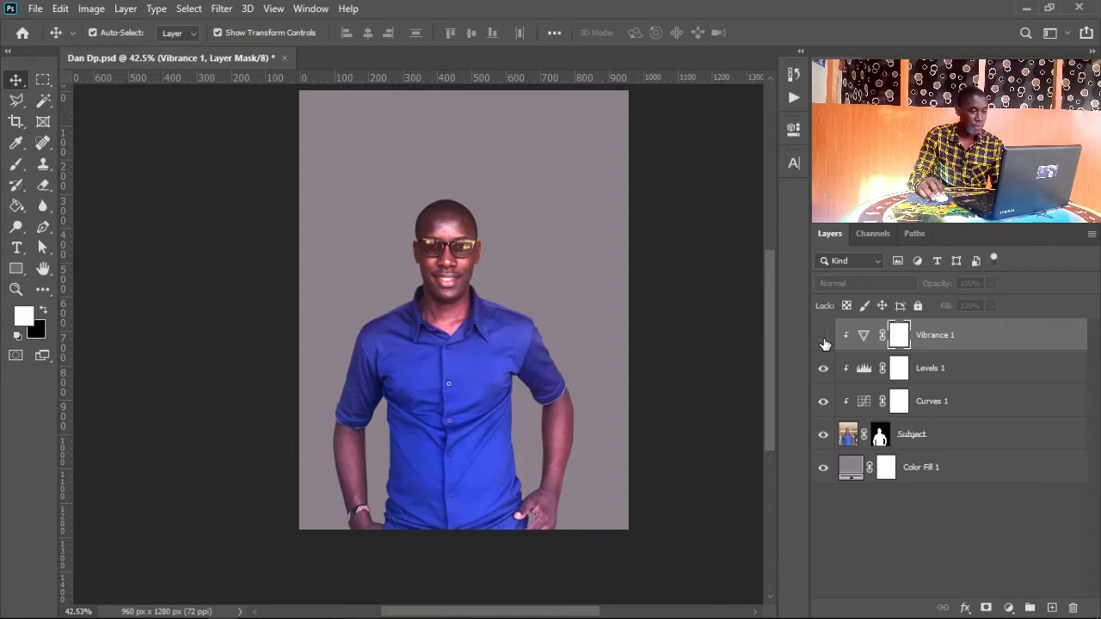
pyautogui.click(823, 338)
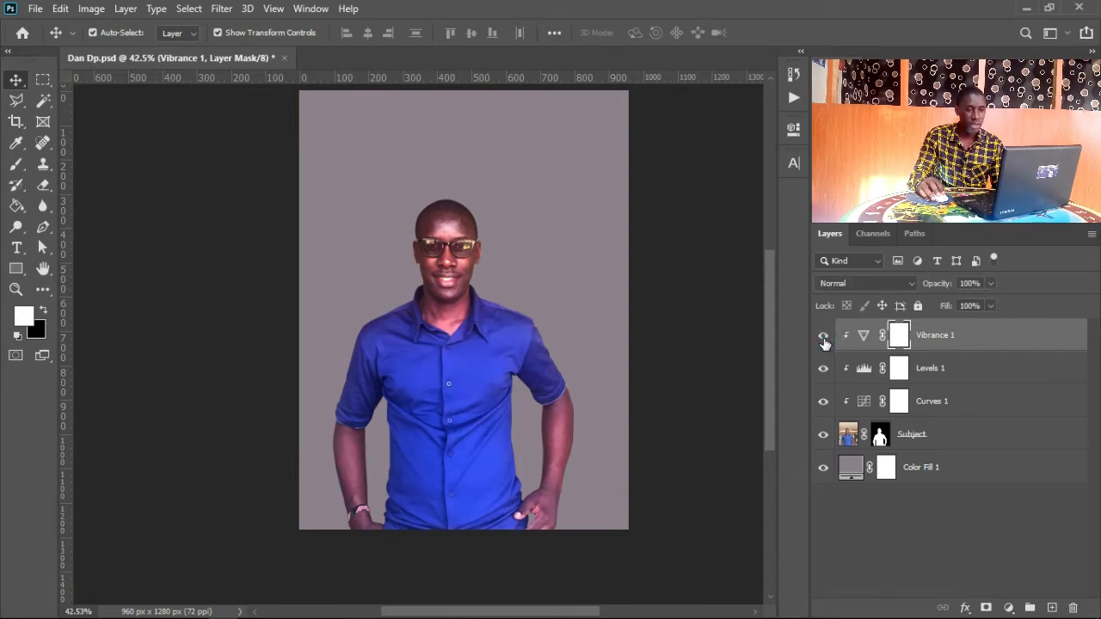
pyautogui.click(826, 369)
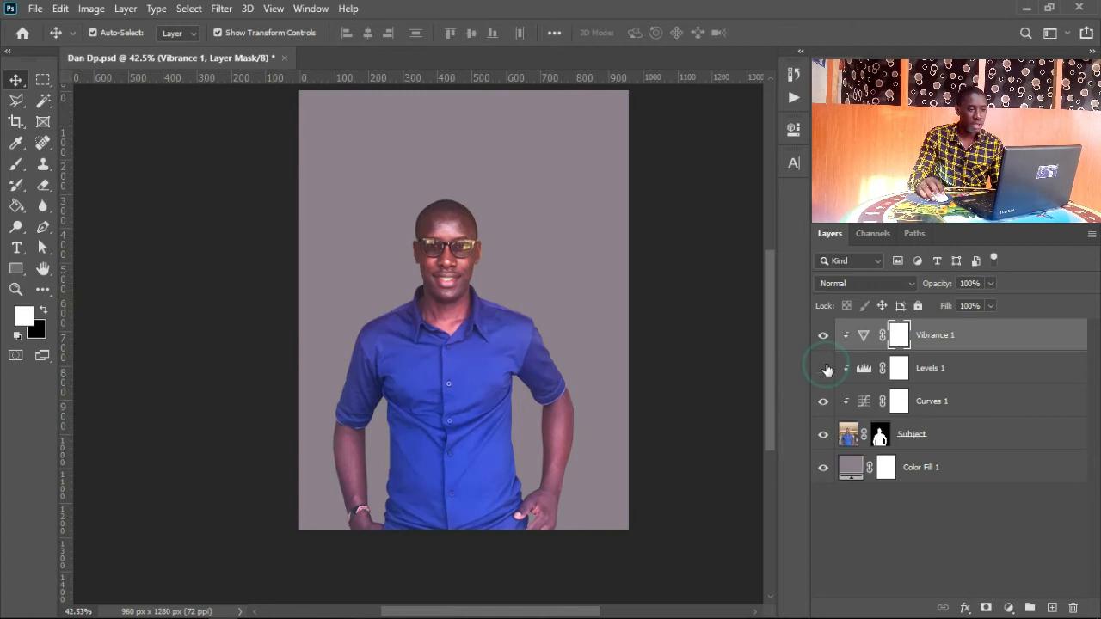
pyautogui.click(824, 369)
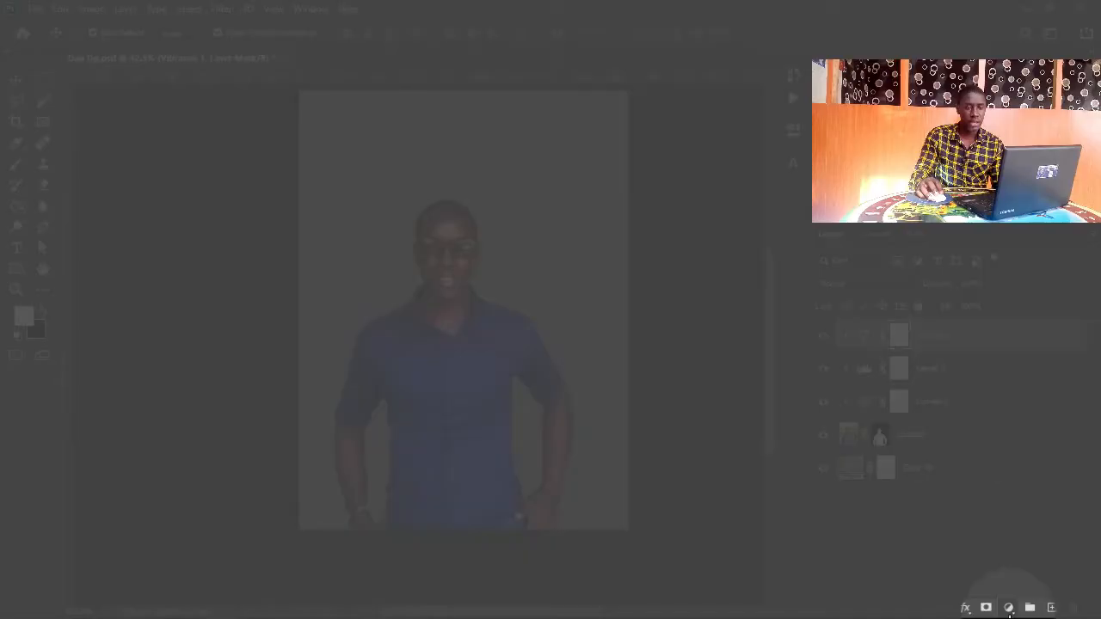
# - Add an Exposure adjustment layer above Vibrance 1, clip it to the layers below, and set its exposure to +0.11
pyautogui.click(1009, 607)
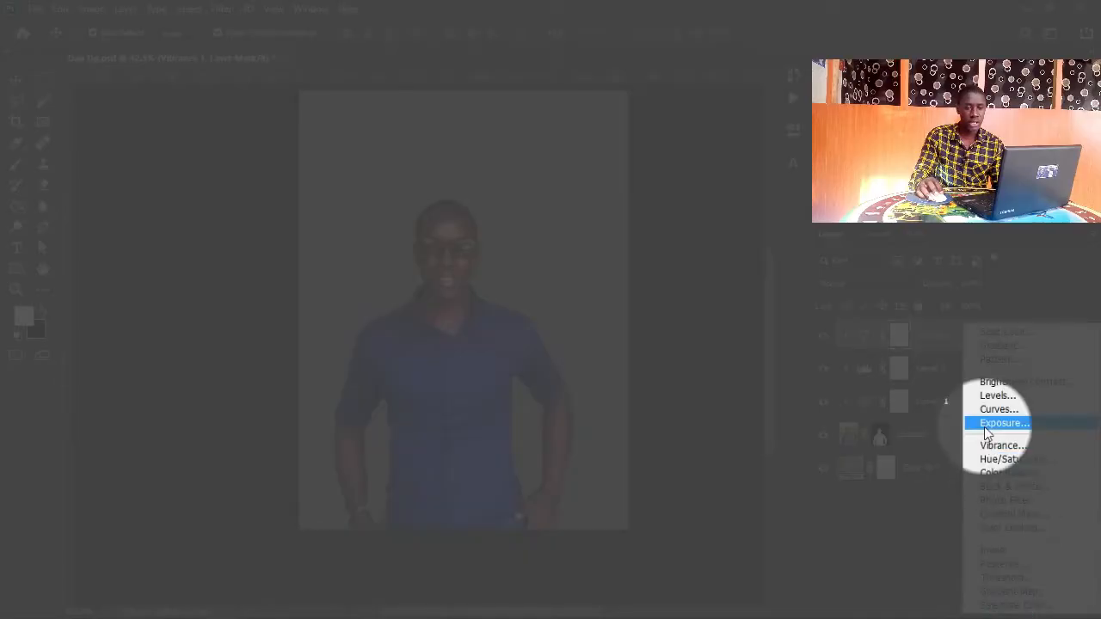
pyautogui.click(985, 427)
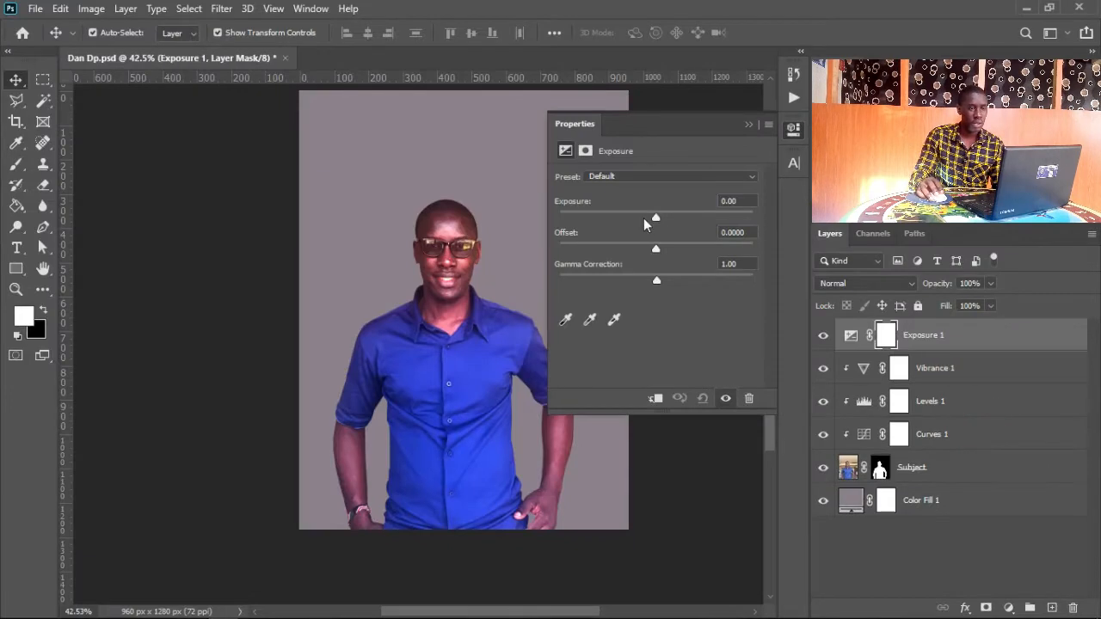
pyautogui.moveTo(397, 348); pyautogui.dragTo(328, 347)
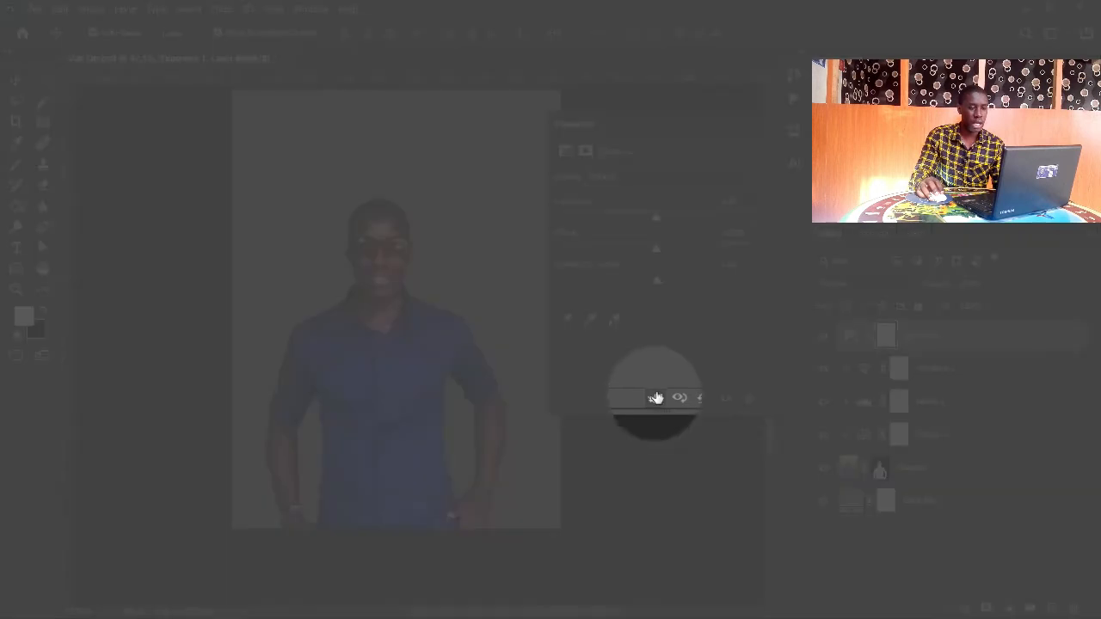
pyautogui.click(655, 398)
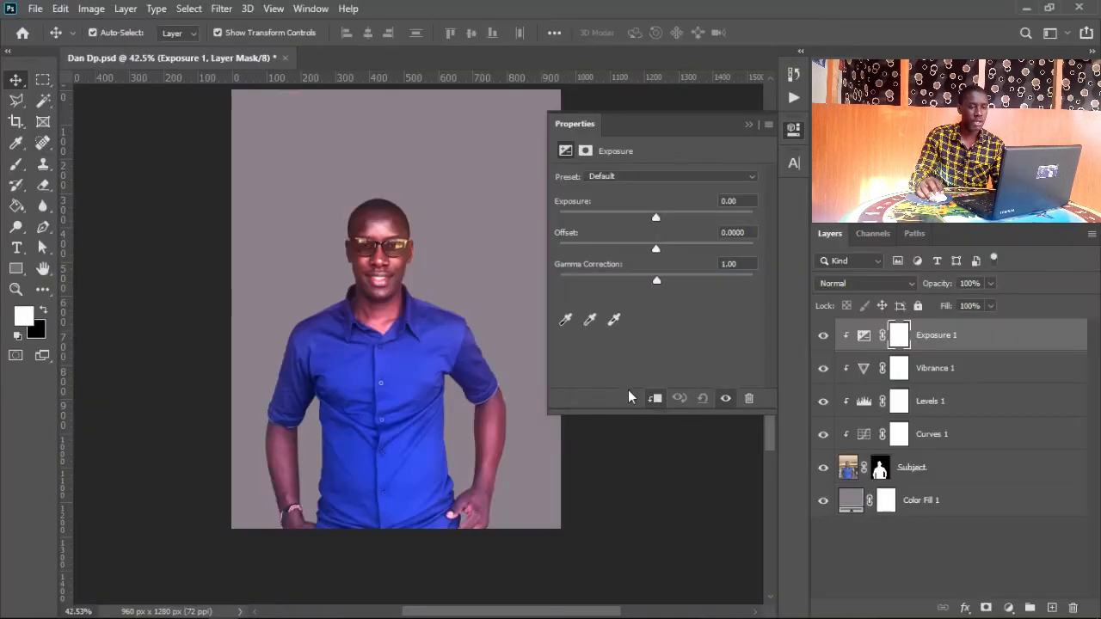
pyautogui.moveTo(655, 216); pyautogui.dragTo(658, 220)
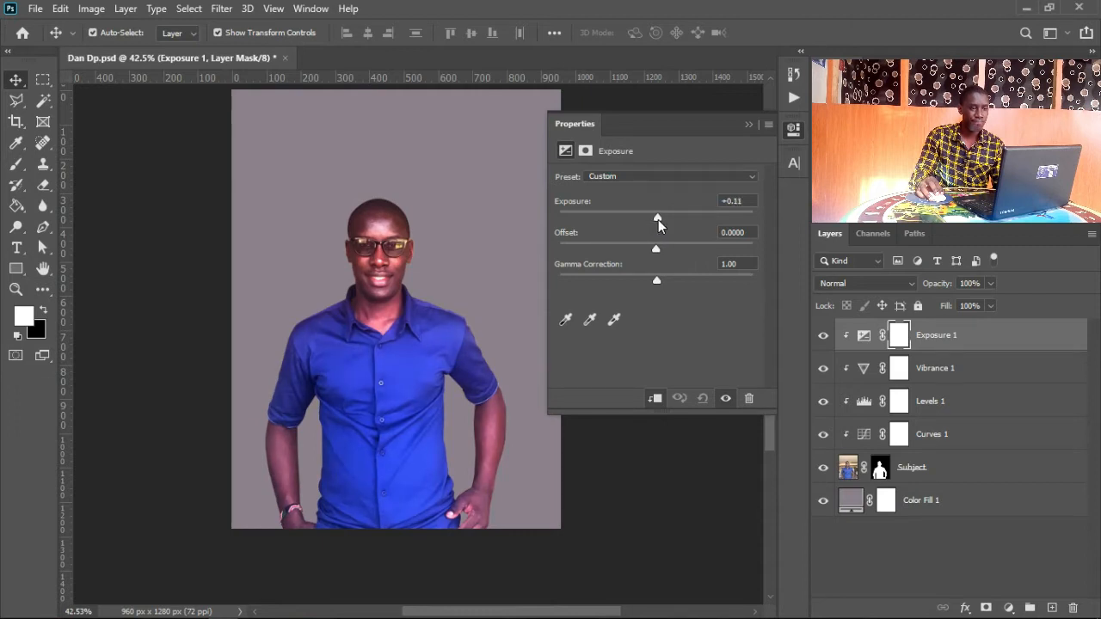
# - Compare the subject with and without Exposure 1, both in the whole image and close up on the face
pyautogui.click(824, 337)
pyautogui.click(824, 338)
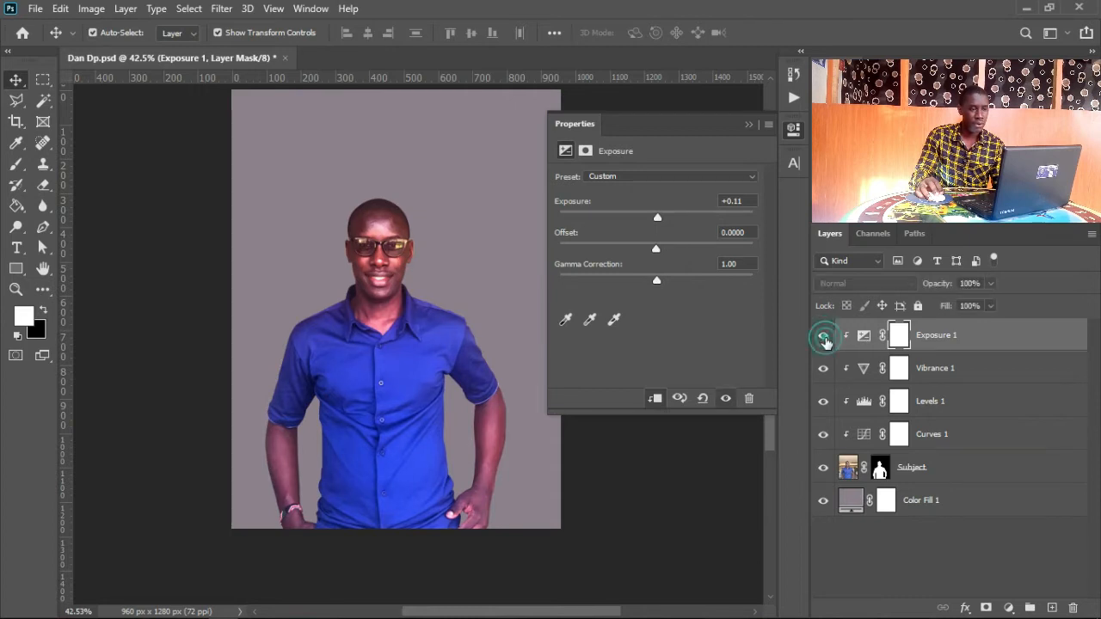
pyautogui.click(824, 337)
pyautogui.click(824, 337)
pyautogui.click(824, 337)
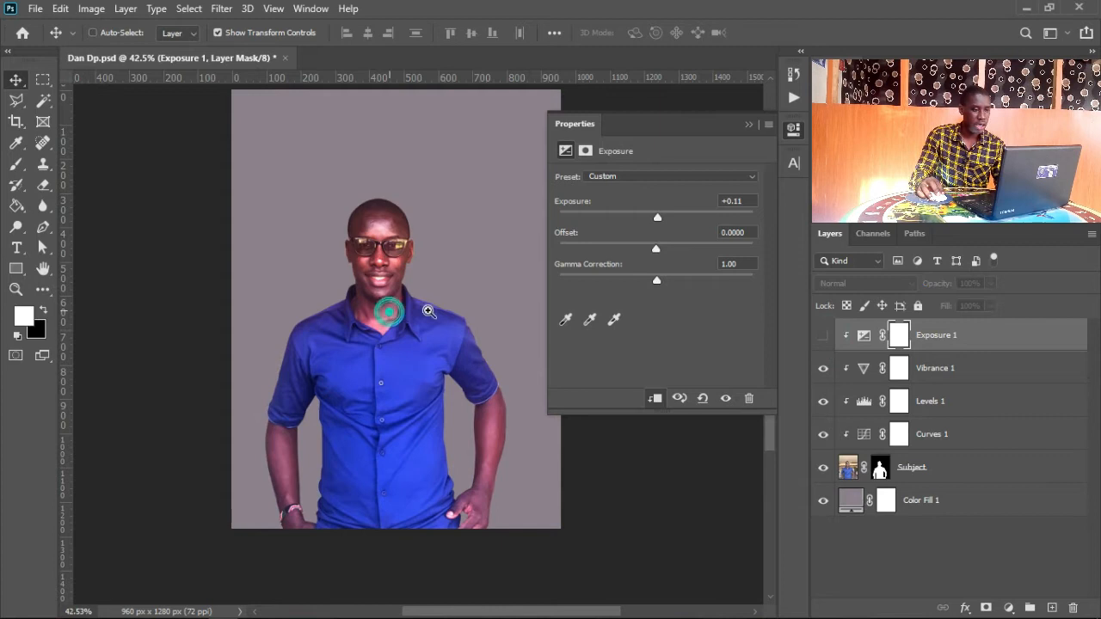
pyautogui.moveTo(388, 313); pyautogui.dragTo(483, 311)
pyautogui.scroll(3, 483, 311)
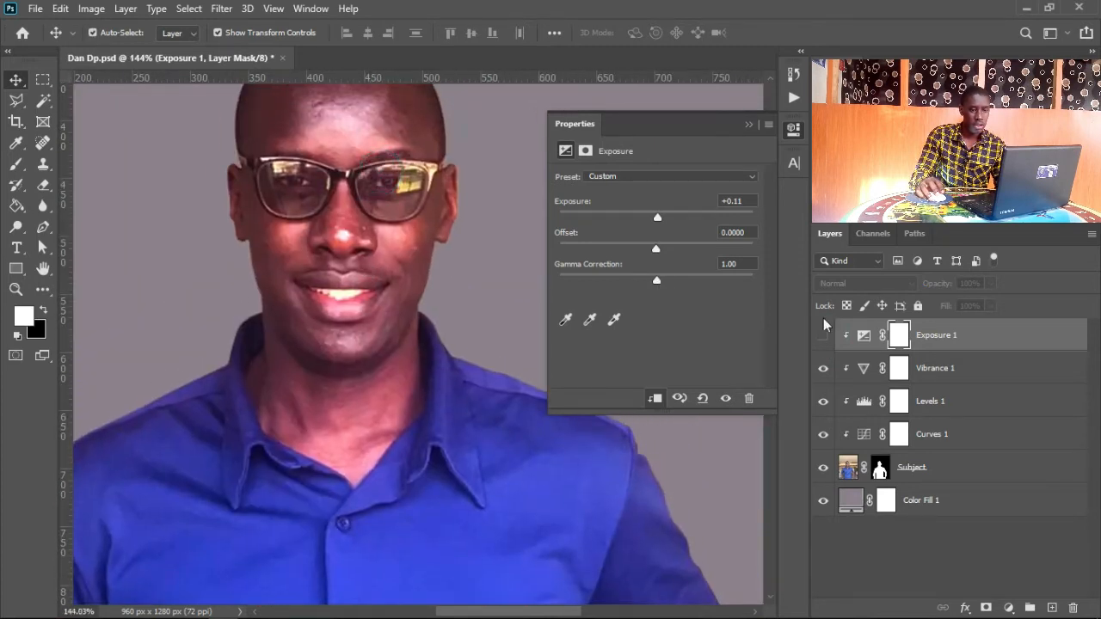
pyautogui.click(824, 337)
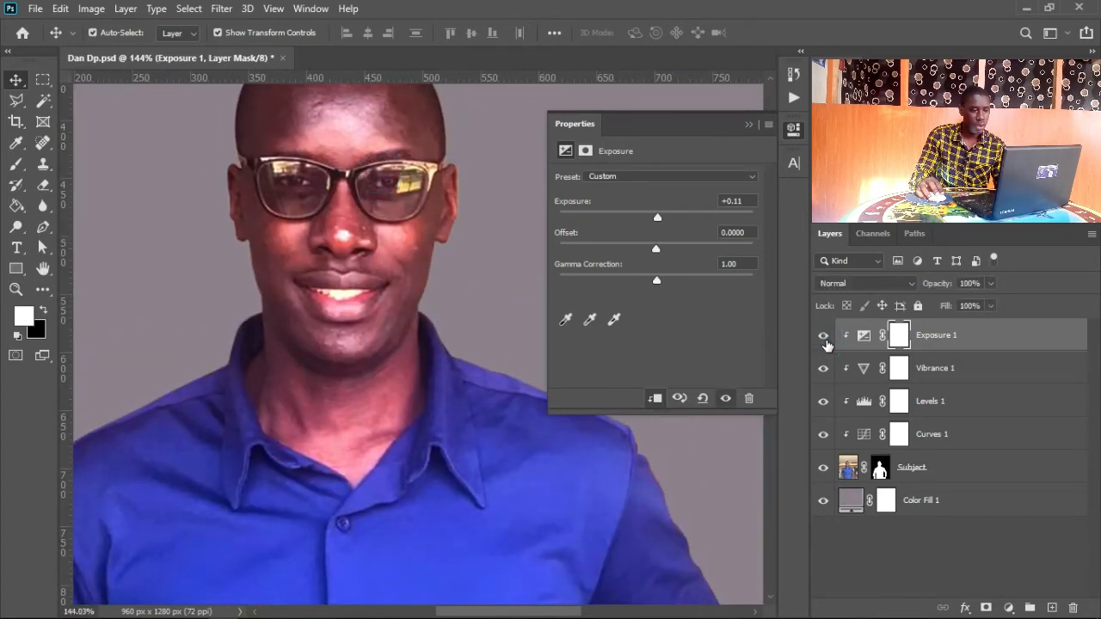
pyautogui.click(824, 342)
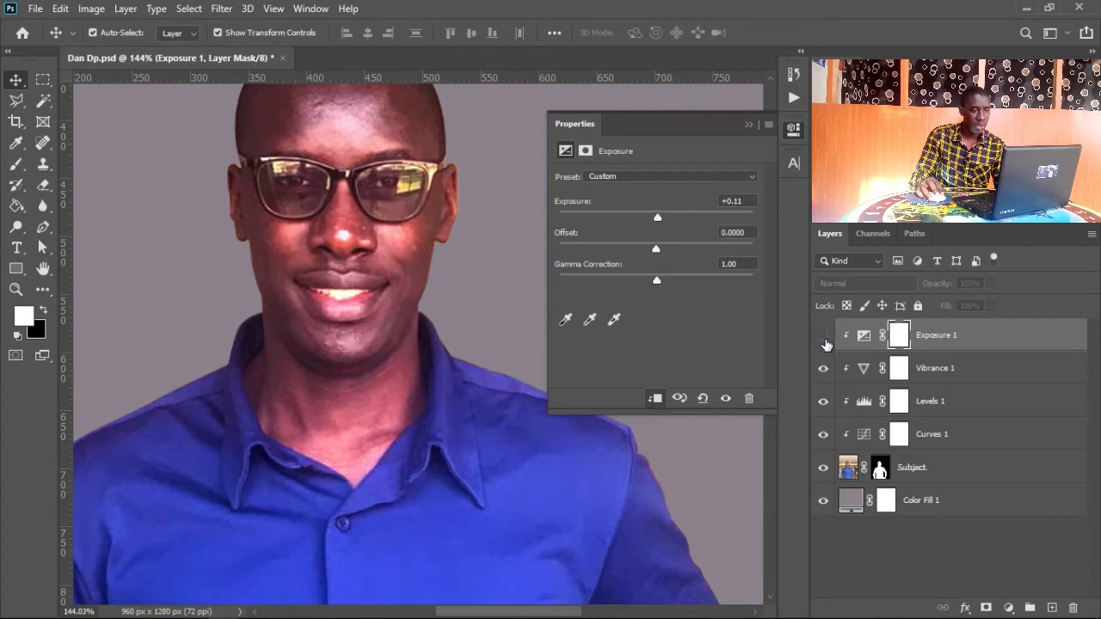
pyautogui.click(822, 337)
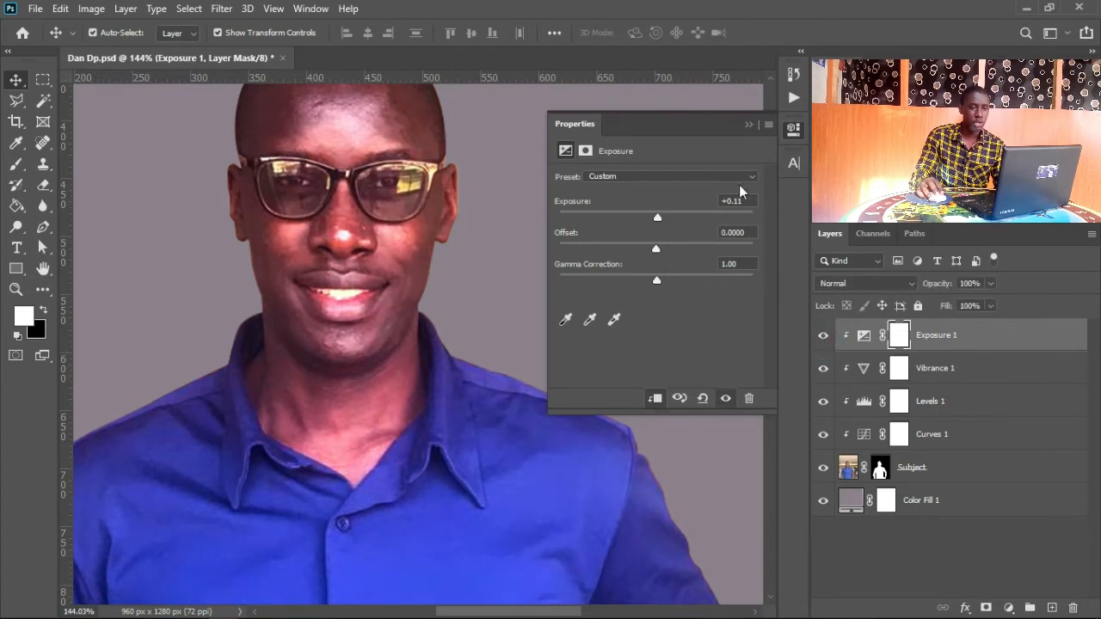
pyautogui.click(746, 125)
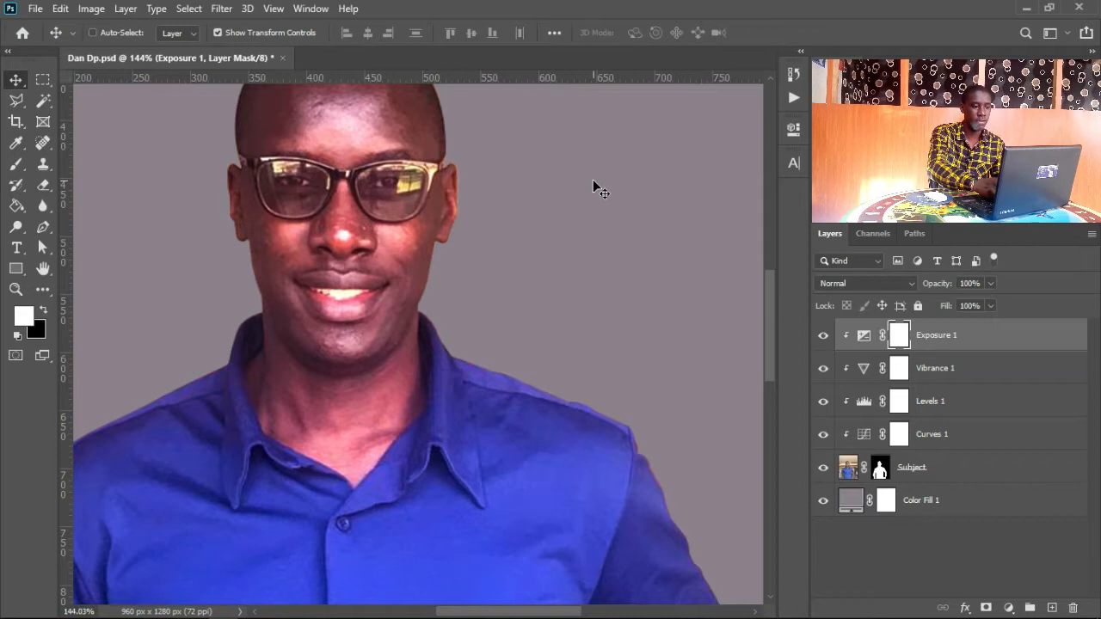
# - Group the Exposure 1, Vibrance 1, Levels 1 and Curves 1 layers and name the group Filter
pyautogui.hotkey('ctrl', '0')
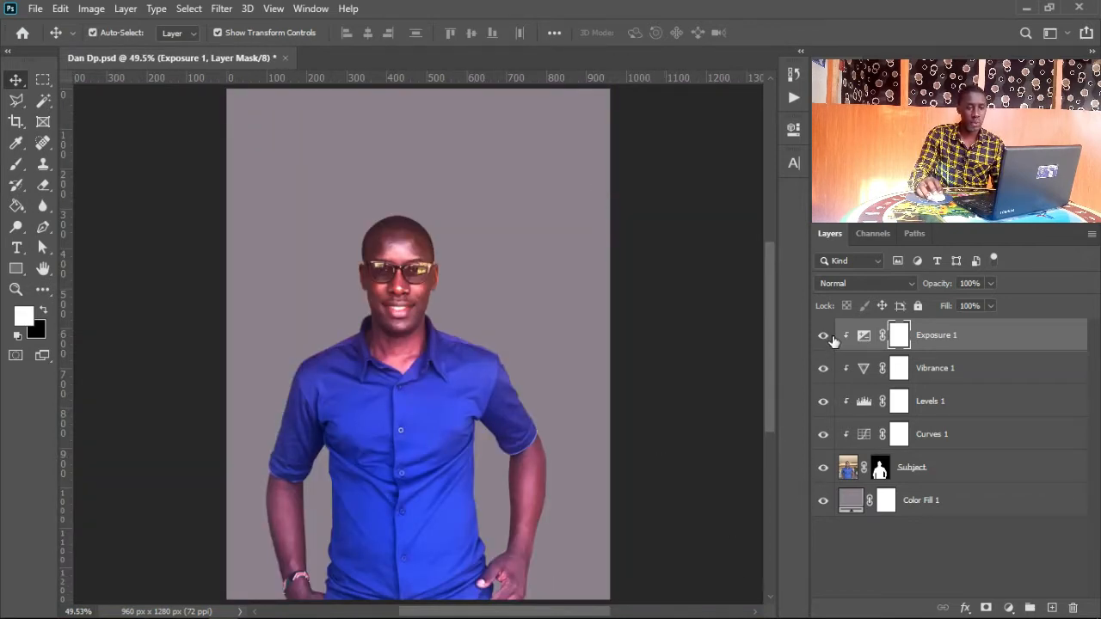
pyautogui.keyDown('shift'); pyautogui.click(965, 443); pyautogui.keyUp('shift')
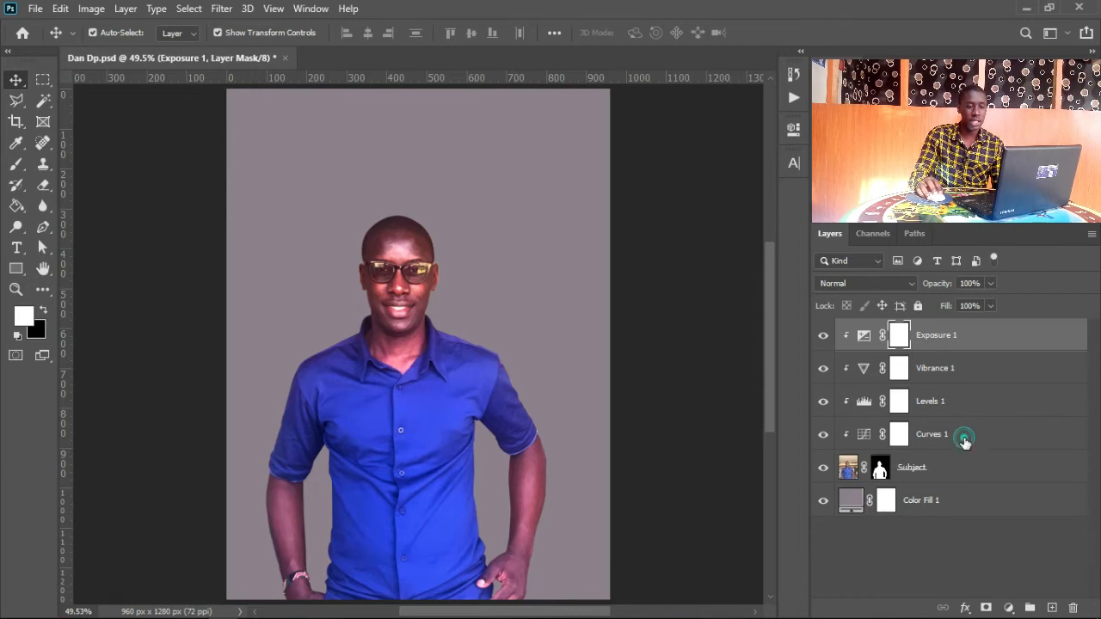
pyautogui.click(963, 343)
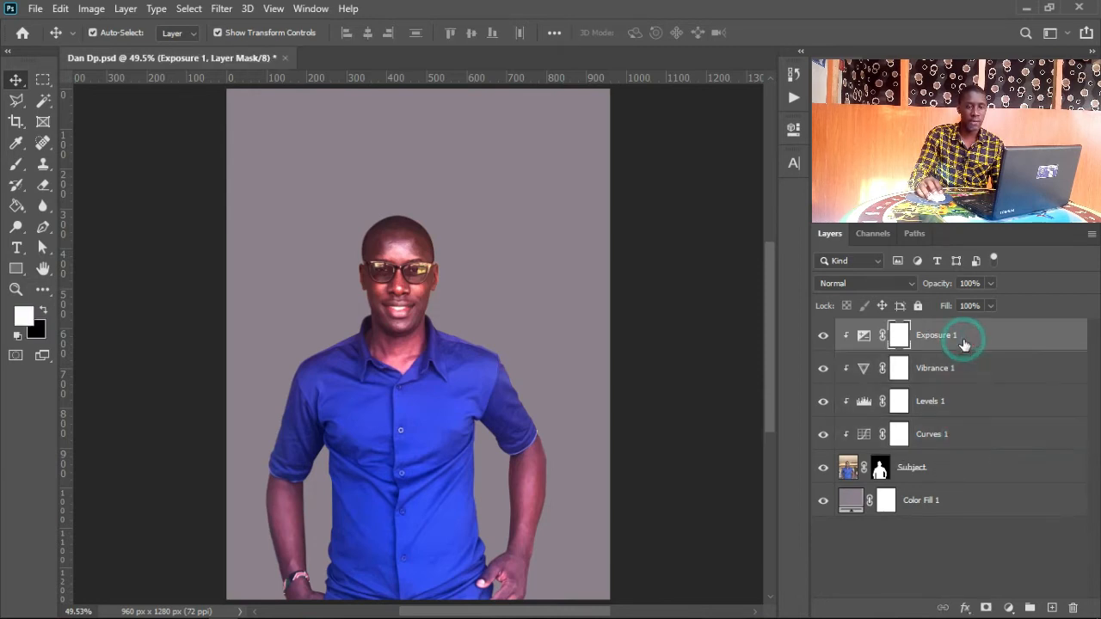
pyautogui.keyDown('shift'); pyautogui.click(983, 438); pyautogui.keyUp('shift')
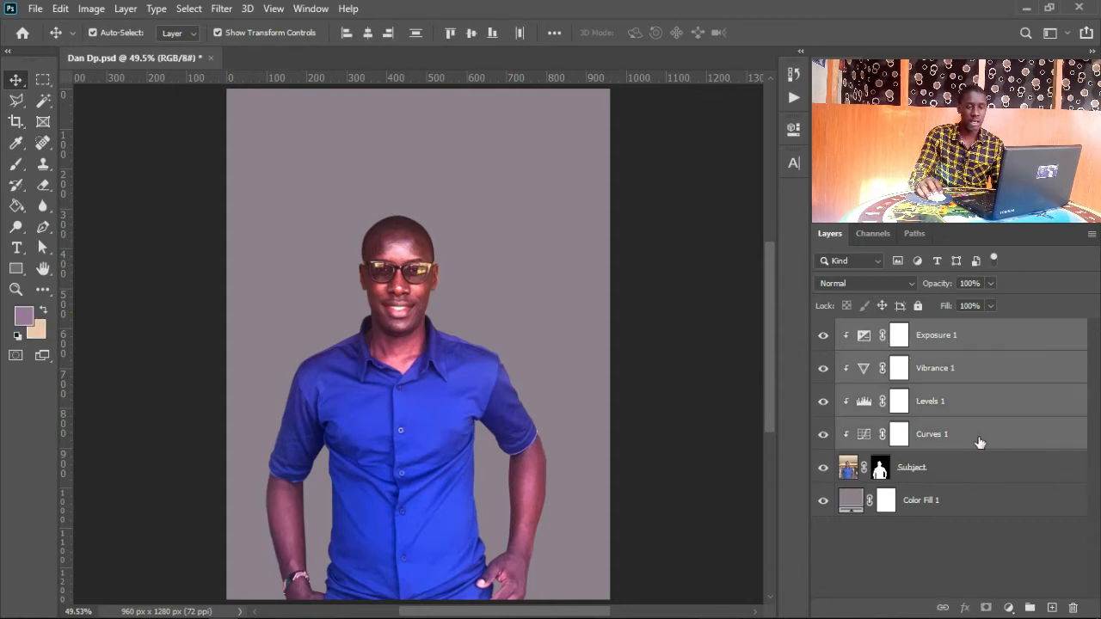
pyautogui.hotkey('ctrl', 'g')
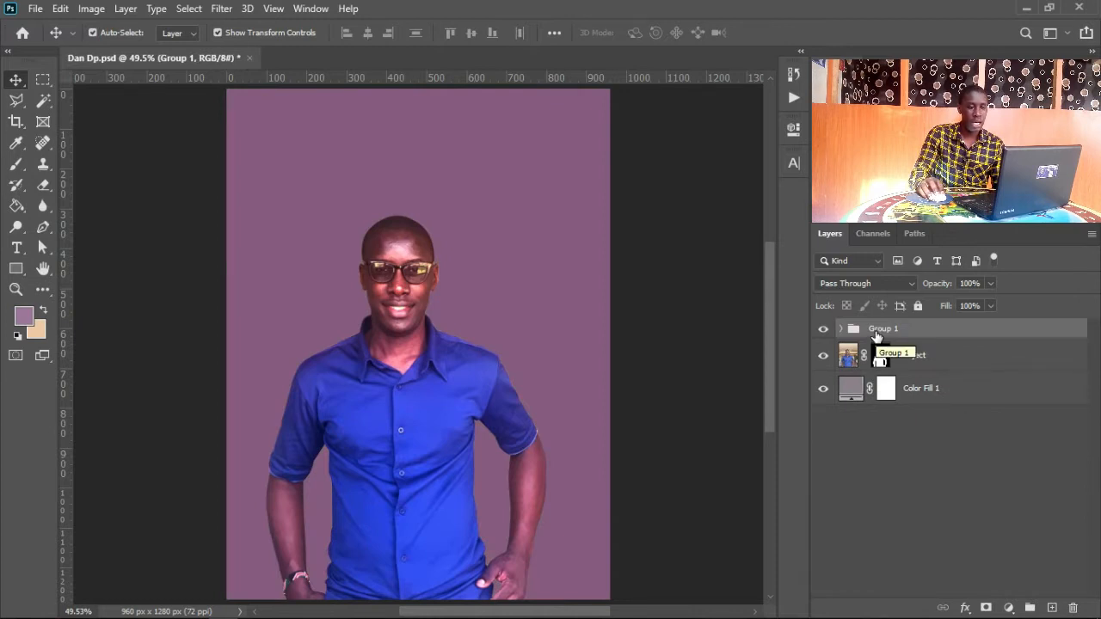
pyautogui.doubleClick(876, 333)
pyautogui.write('F')
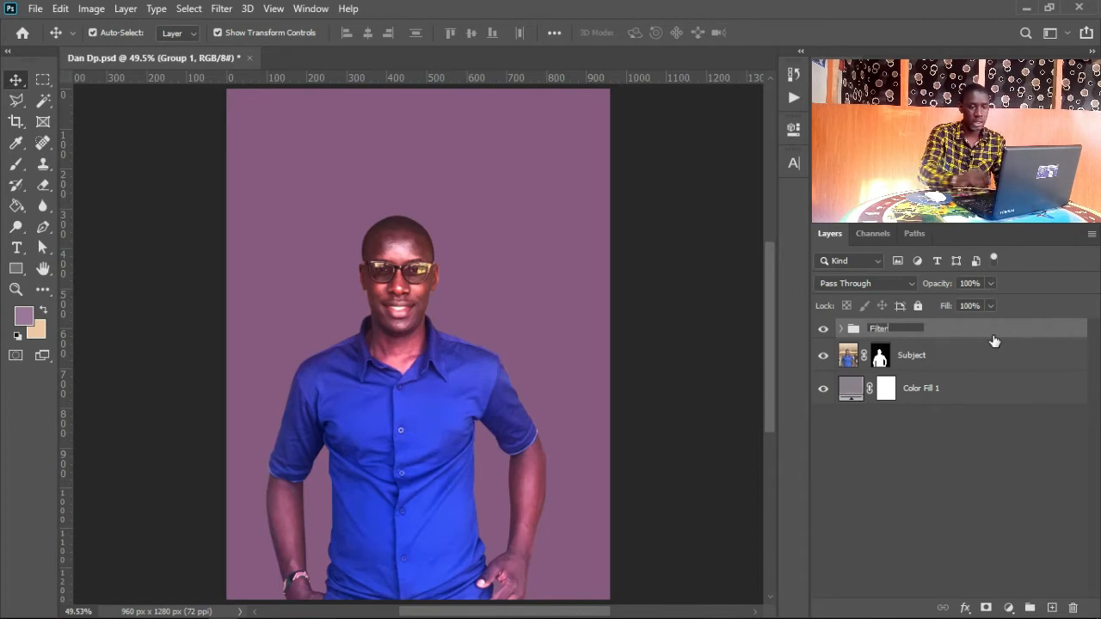
pyautogui.write('ilter')
pyautogui.press('Return')
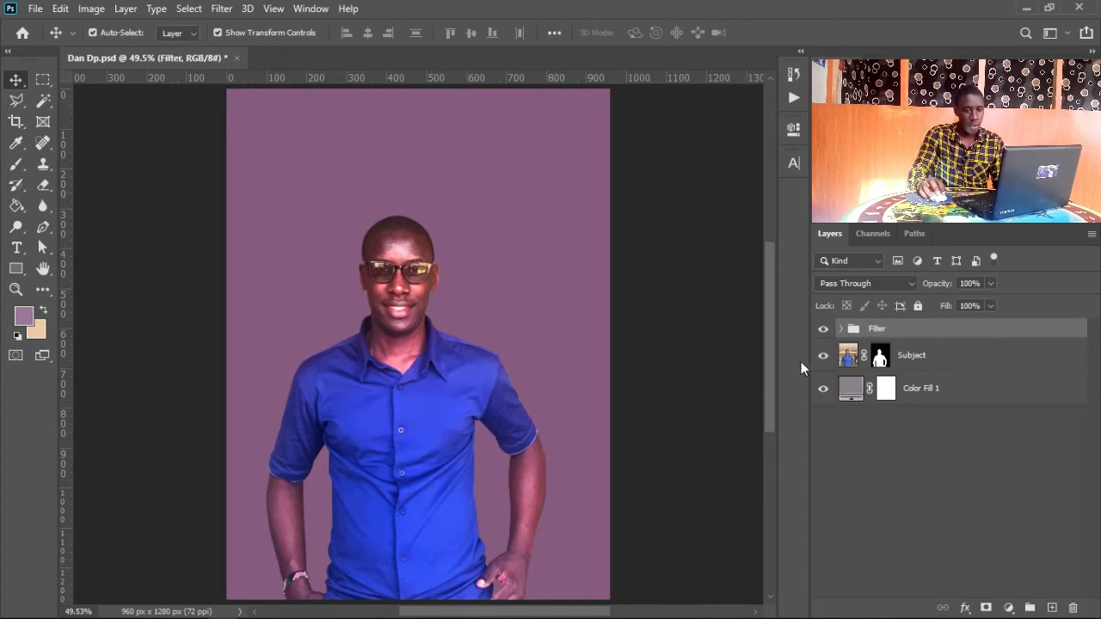
# - Compare the image with and without the Filter group and look at the layers inside it
pyautogui.click(823, 329)
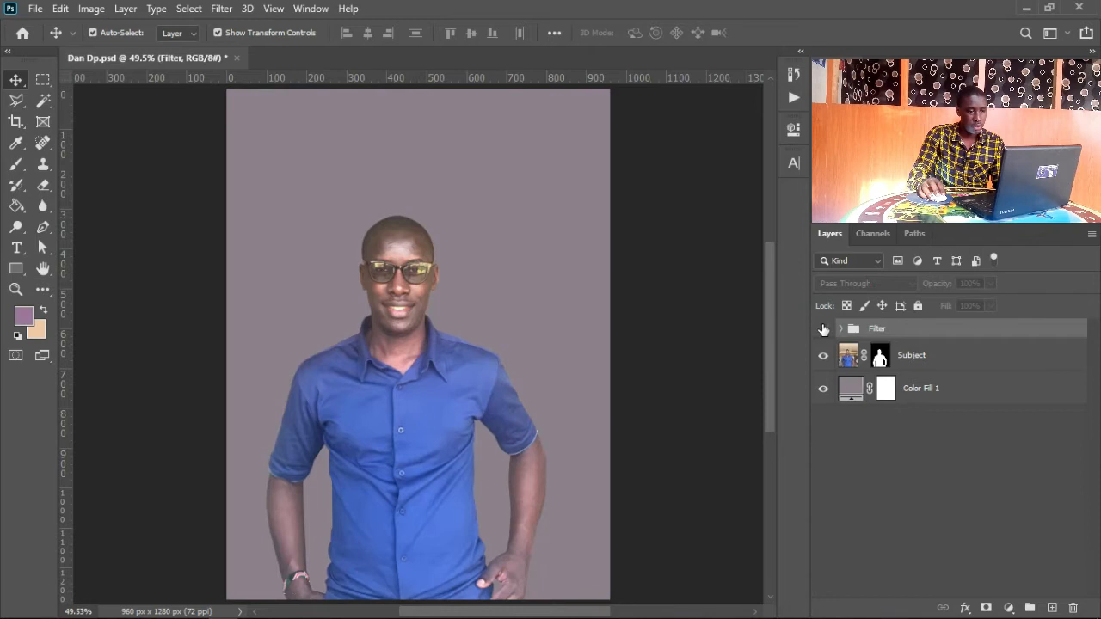
pyautogui.click(823, 329)
pyautogui.click(822, 329)
pyautogui.click(822, 330)
pyautogui.click(822, 330)
pyautogui.click(822, 330)
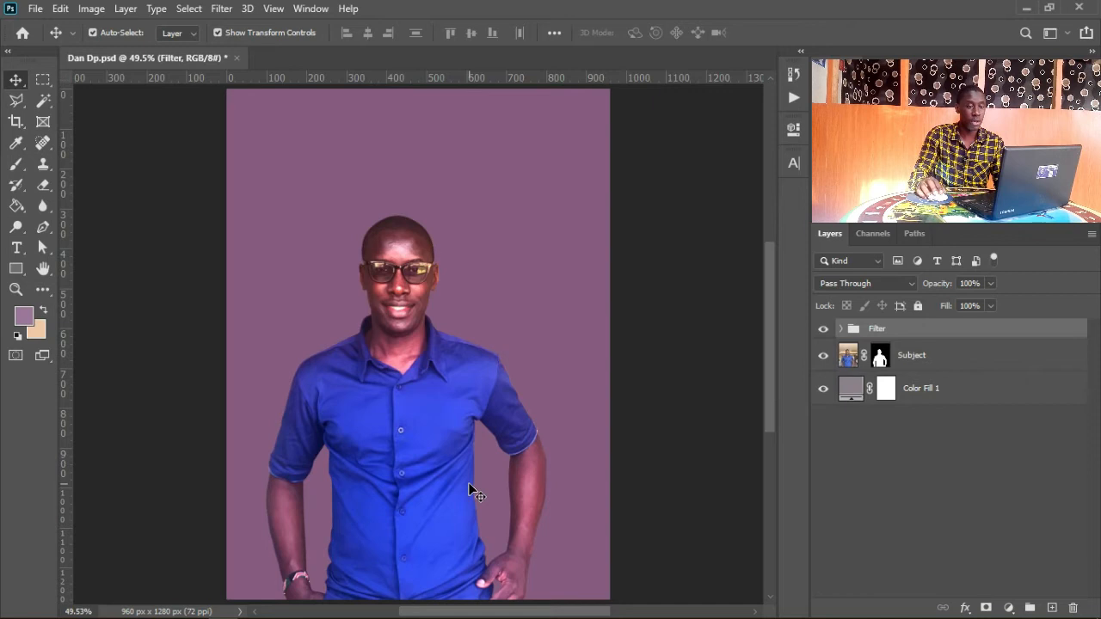
pyautogui.click(842, 329)
pyautogui.click(842, 330)
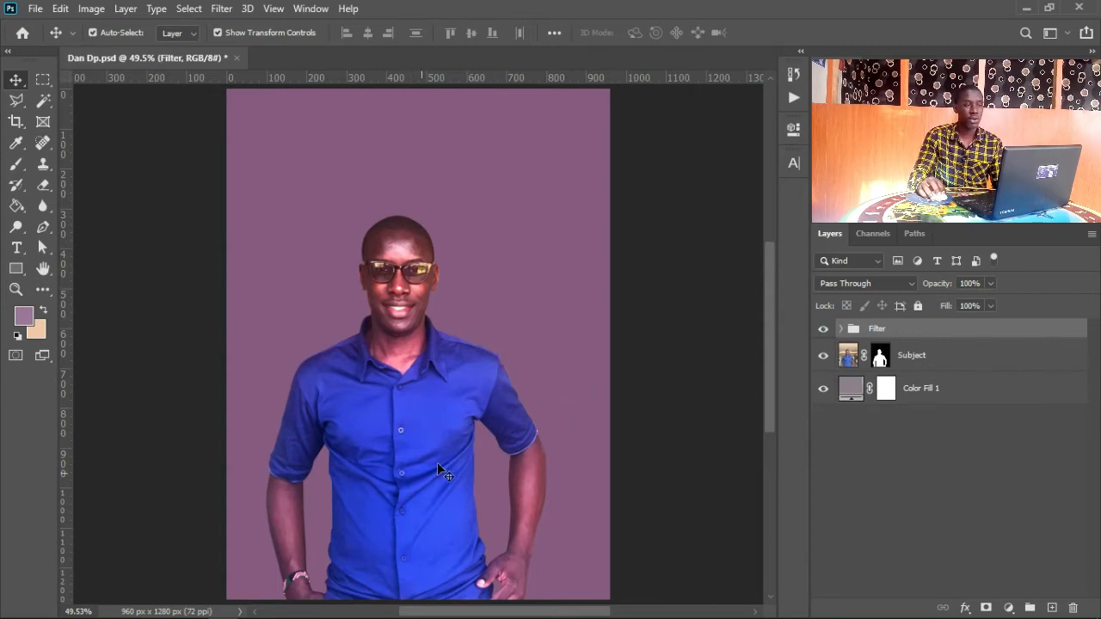
# - Examine the combined effect of the Filter group on the whole image and on the subject up close
pyautogui.press('ctrl')
pyautogui.moveTo(529, 277)
pyautogui.mouseDown()
pyautogui.moveTo(499, 277)
pyautogui.moveTo(514, 277)
pyautogui.mouseUp()
pyautogui.click(823, 328)
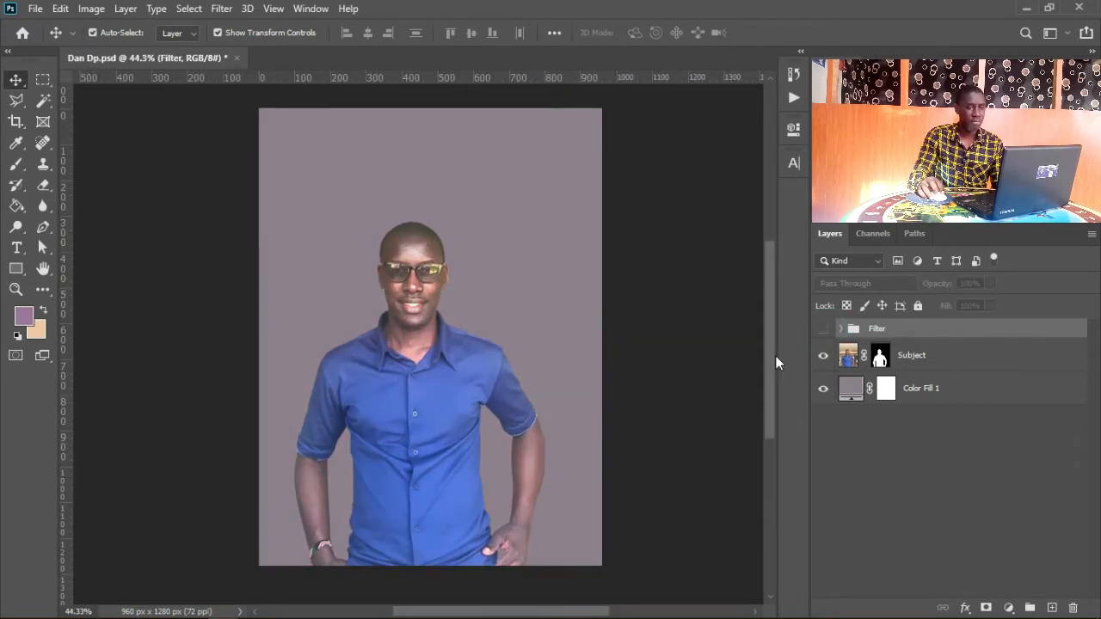
pyautogui.click(823, 330)
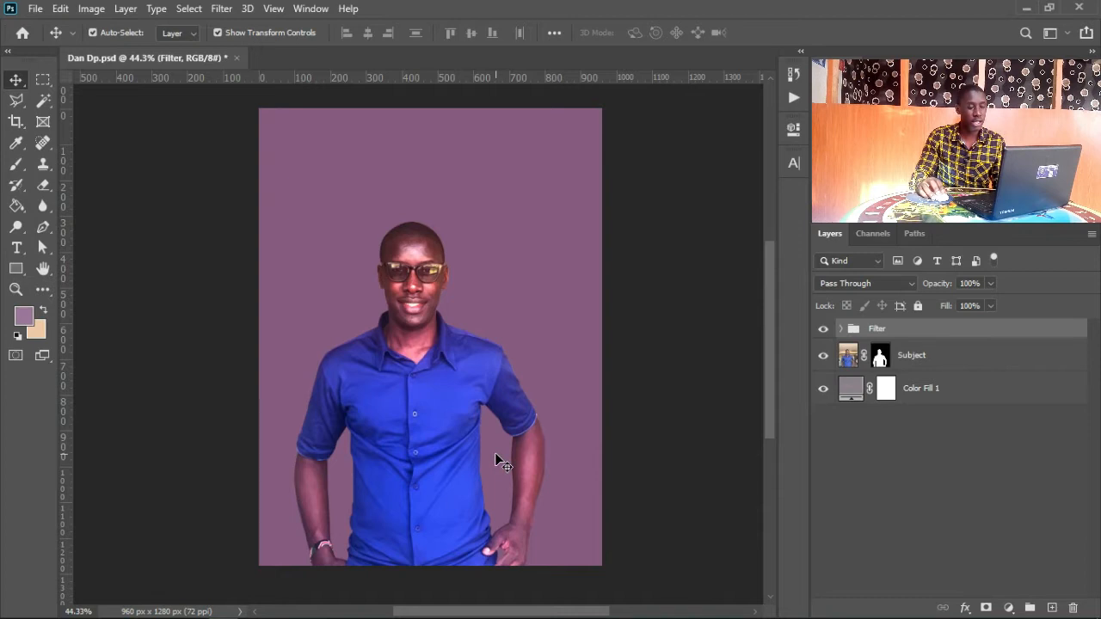
pyautogui.click(824, 330)
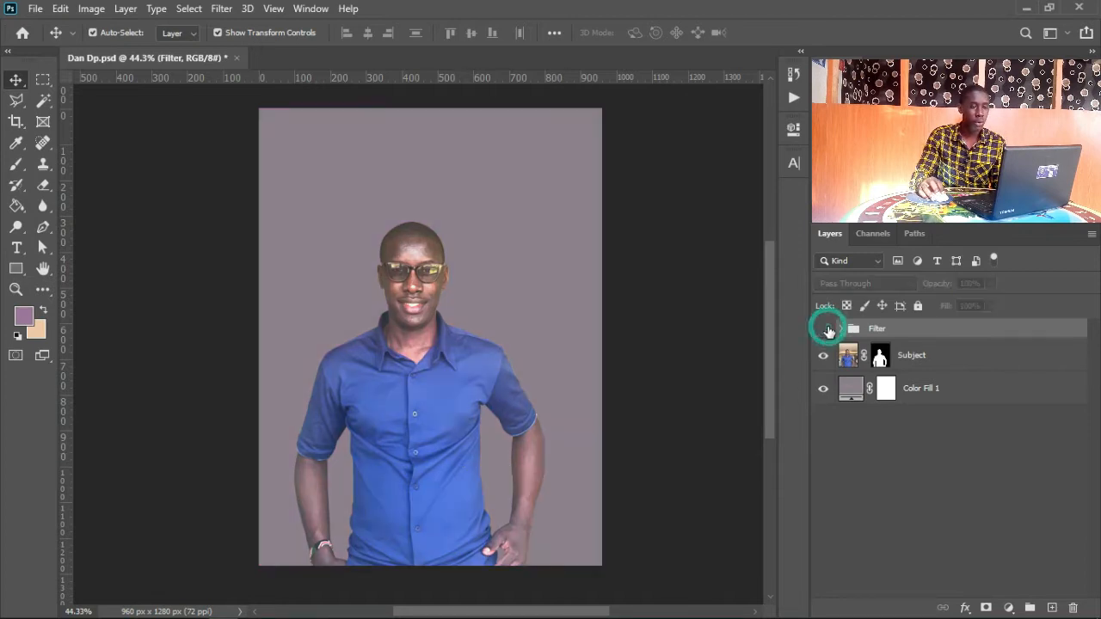
pyautogui.moveTo(465, 353); pyautogui.dragTo(501, 352)
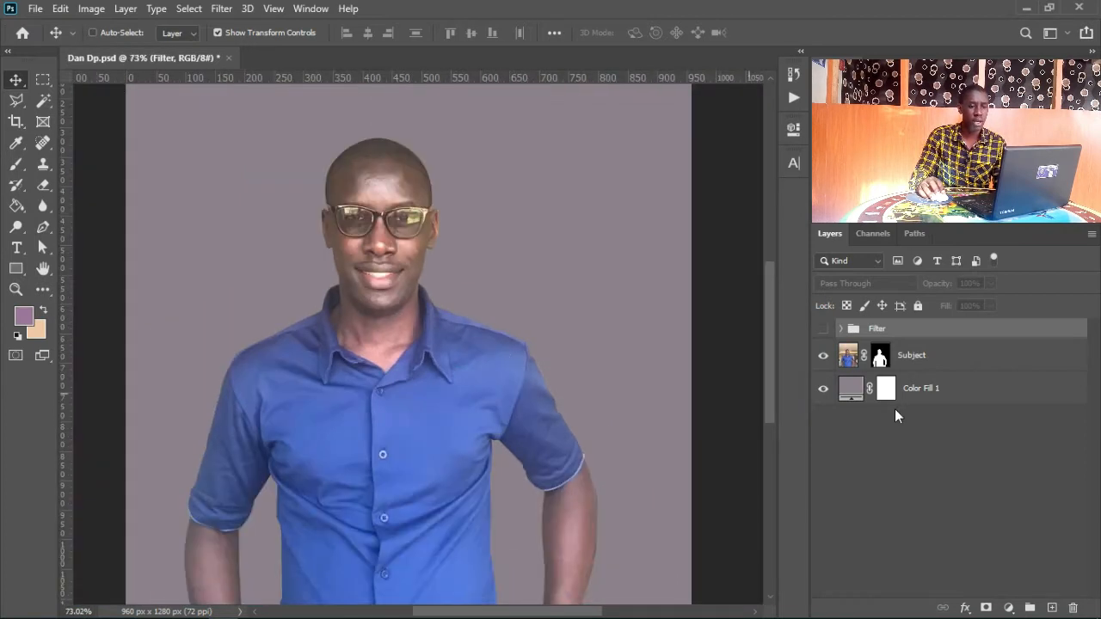
pyautogui.click(822, 330)
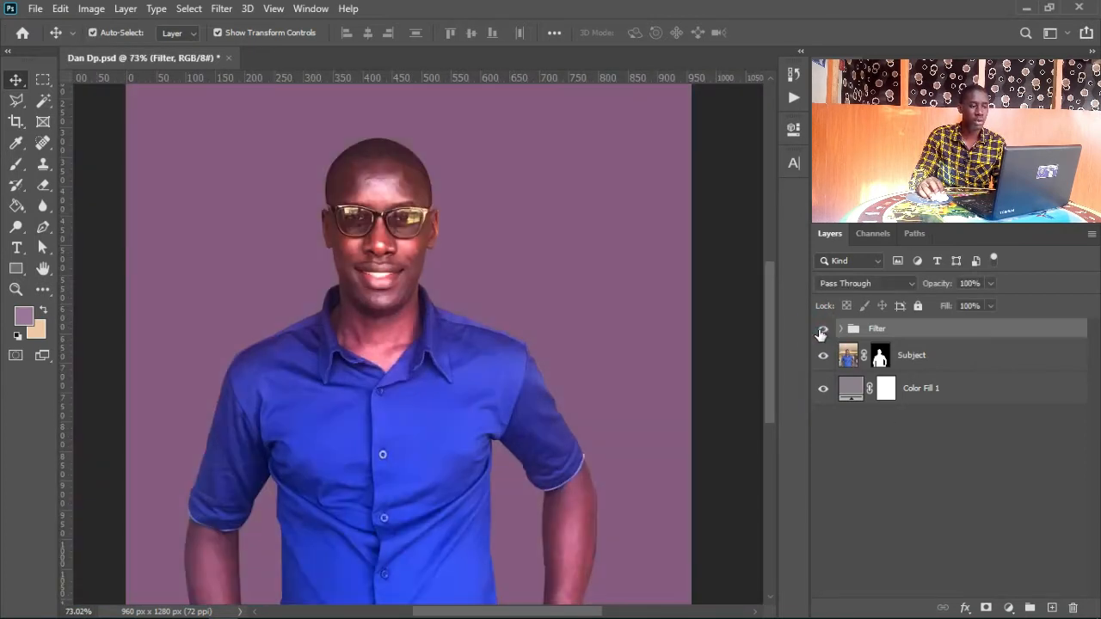
pyautogui.moveTo(727, 352); pyautogui.dragTo(676, 341)
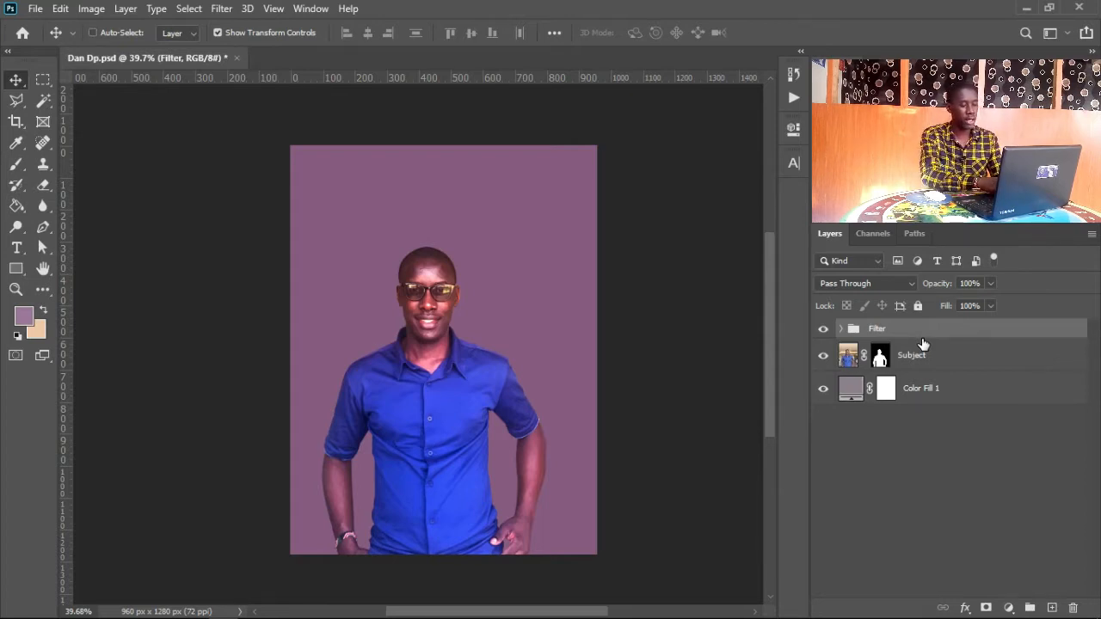
# - Stamp all visible layers into a new layer above the Filter group and name it CAmera raw
pyautogui.hotkey('ctrl', 'shift', 'alt', 'e')
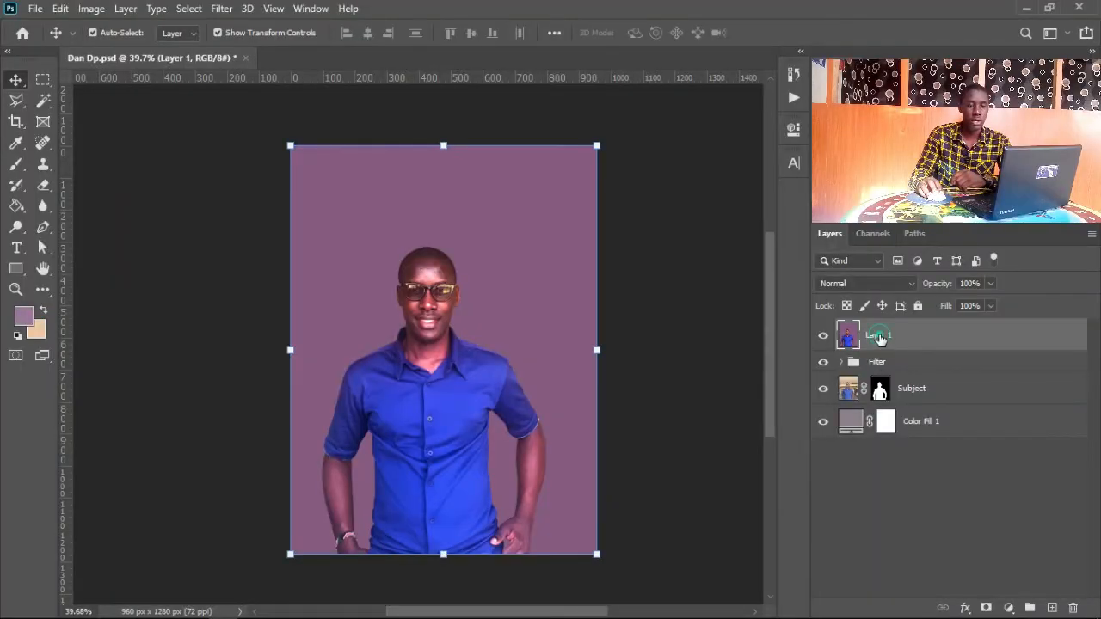
pyautogui.doubleClick(879, 337)
pyautogui.write('CAme')
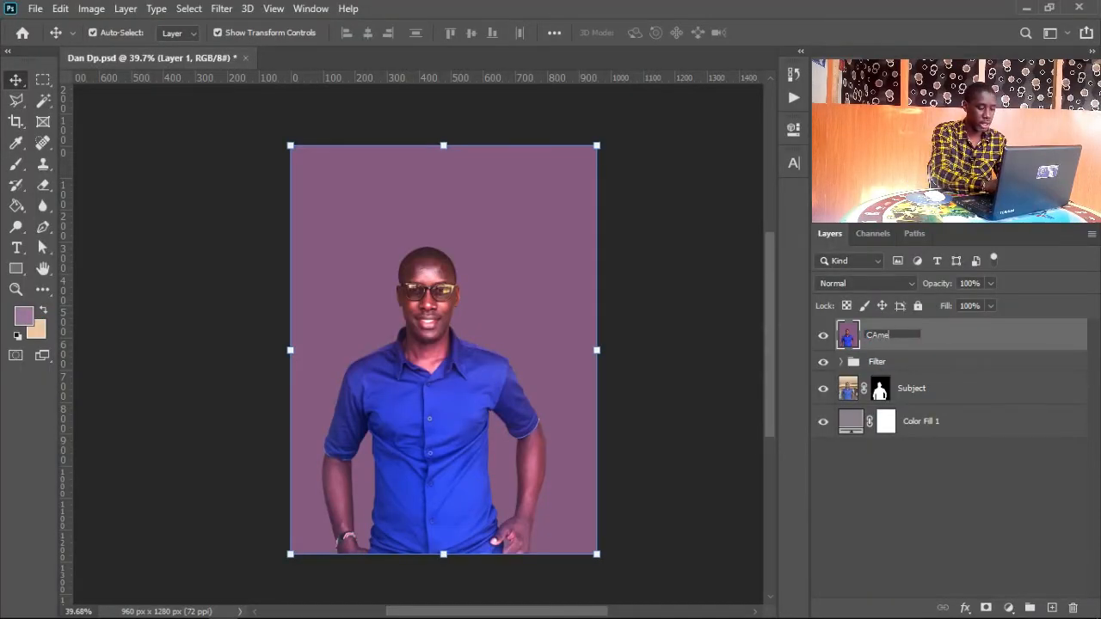
pyautogui.write('ra raw')
pyautogui.press('Return')
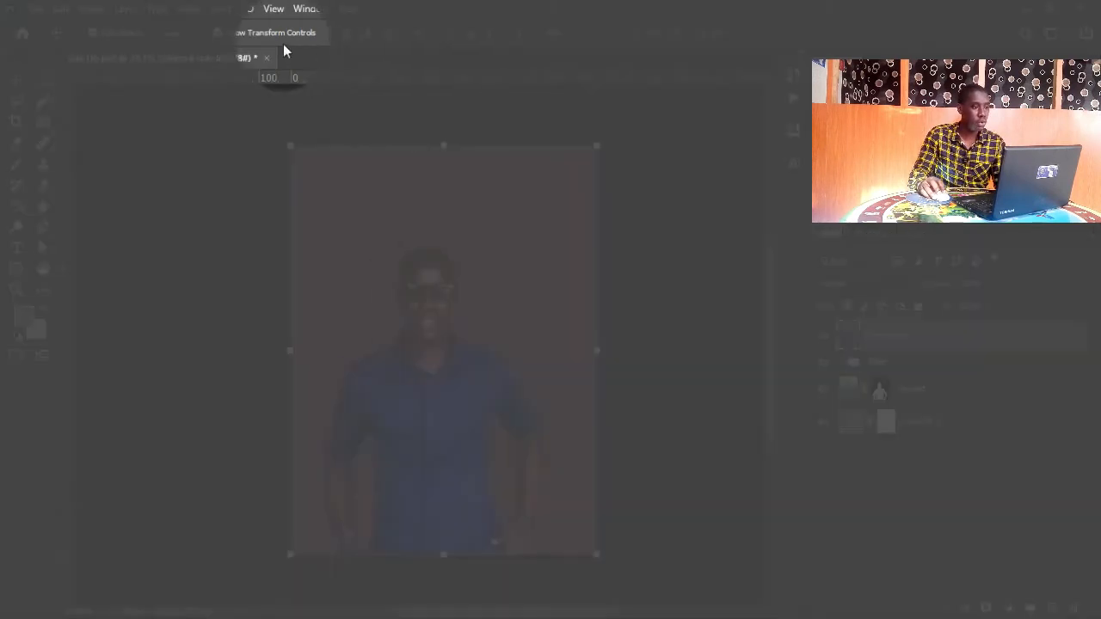
# - Convert the CAmera raw layer into a smart object for re-editable smart filters
pyautogui.click(222, 11)
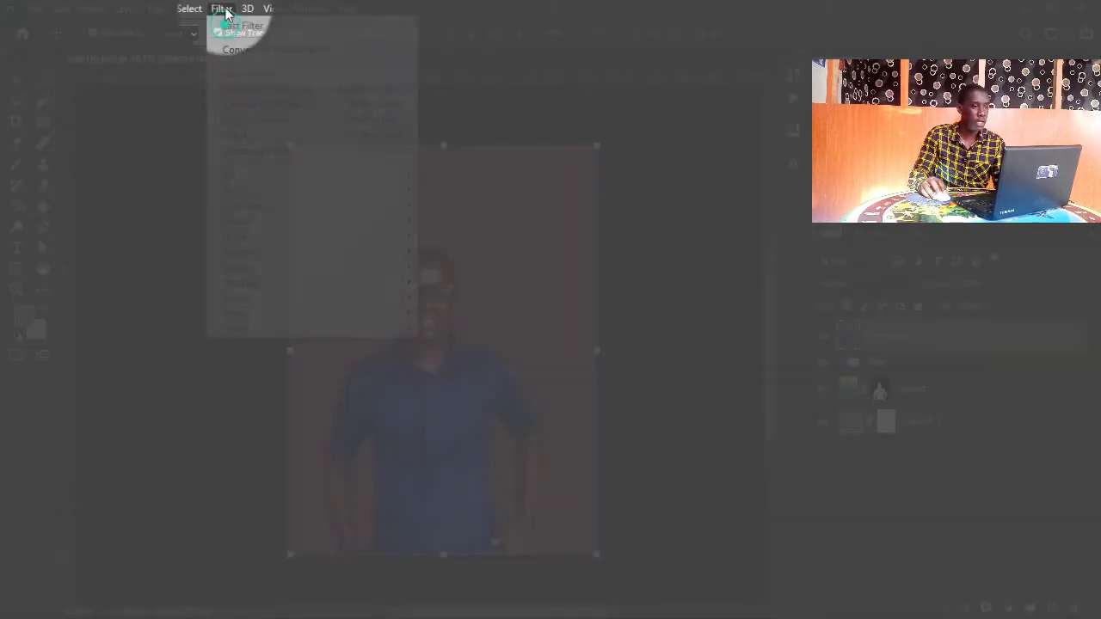
pyautogui.click(259, 52)
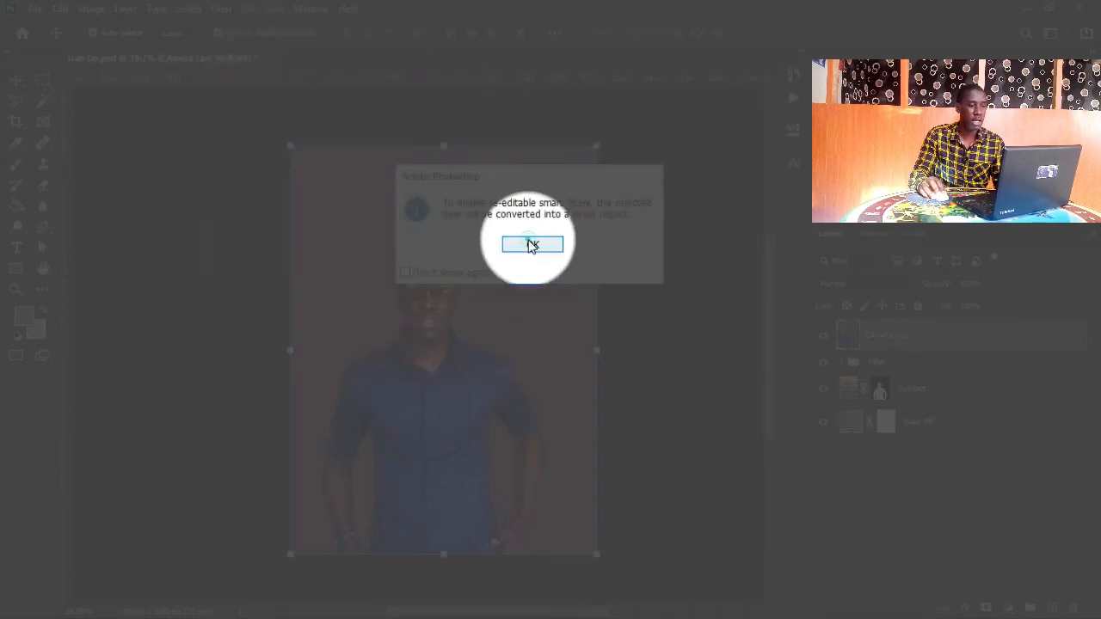
pyautogui.click(530, 247)
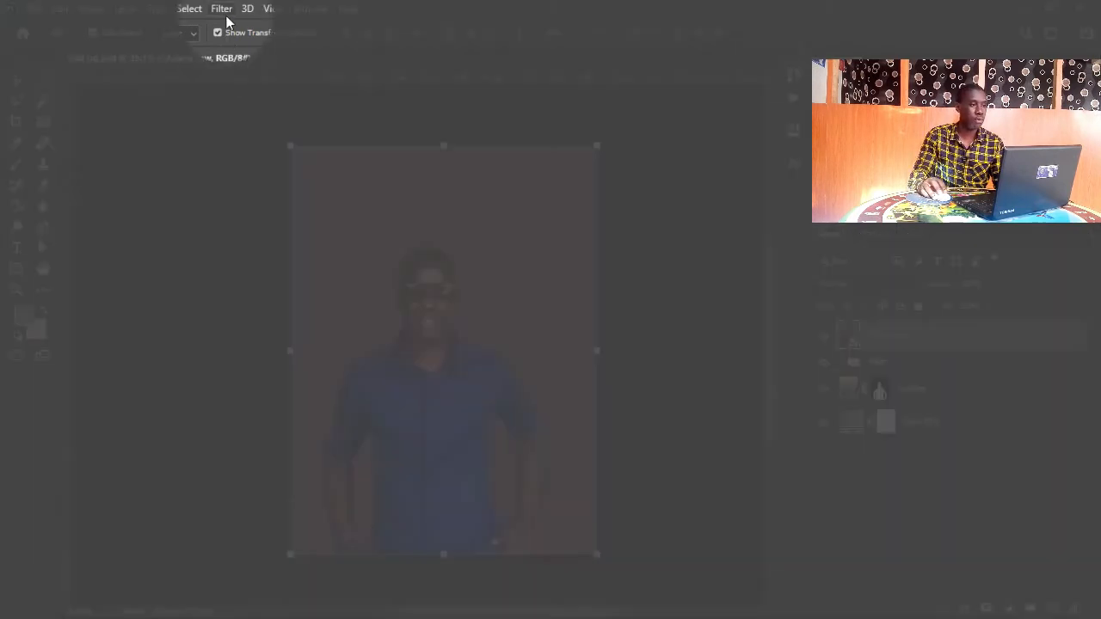
# - Apply the Camera Raw Filter to the layer with Temperature at +3 and Exposure at -0.35
pyautogui.click(223, 9)
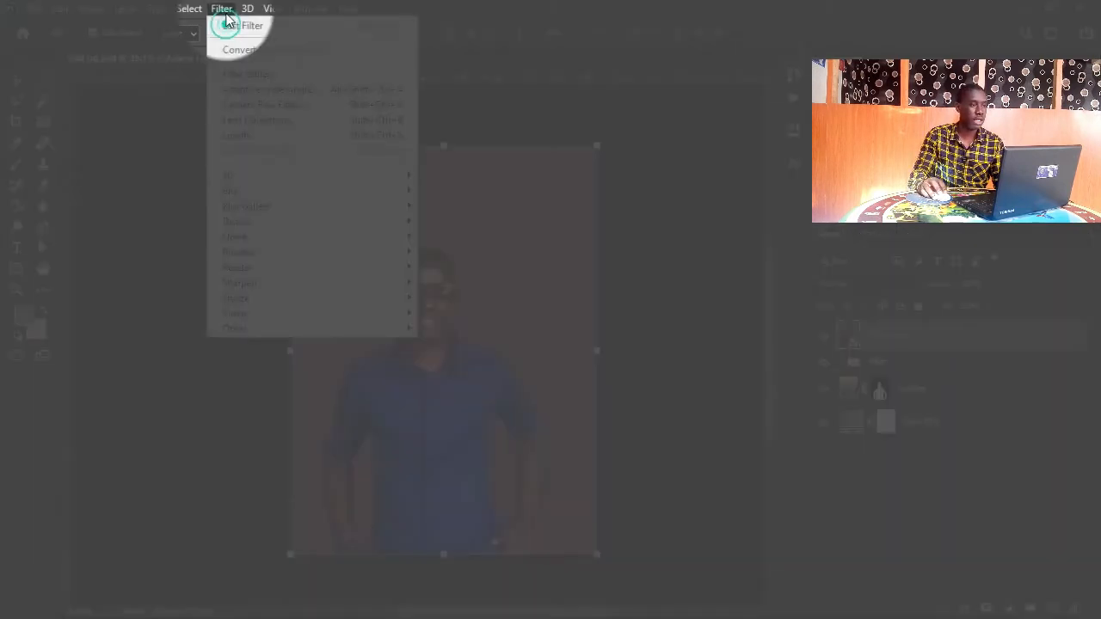
pyautogui.click(240, 103)
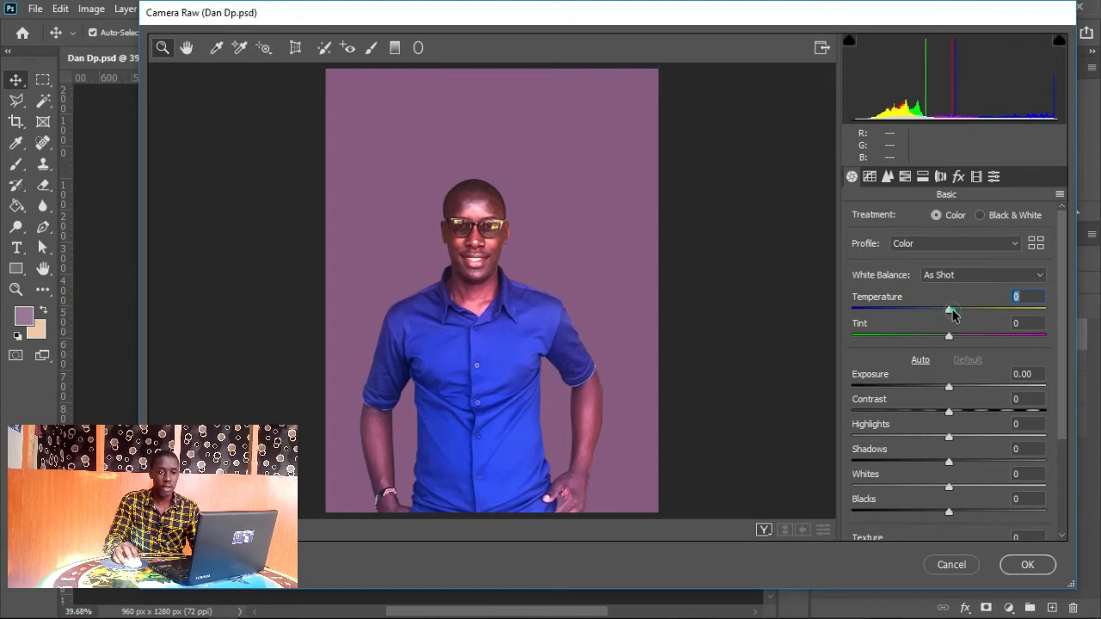
pyautogui.moveTo(951, 313); pyautogui.dragTo(955, 315)
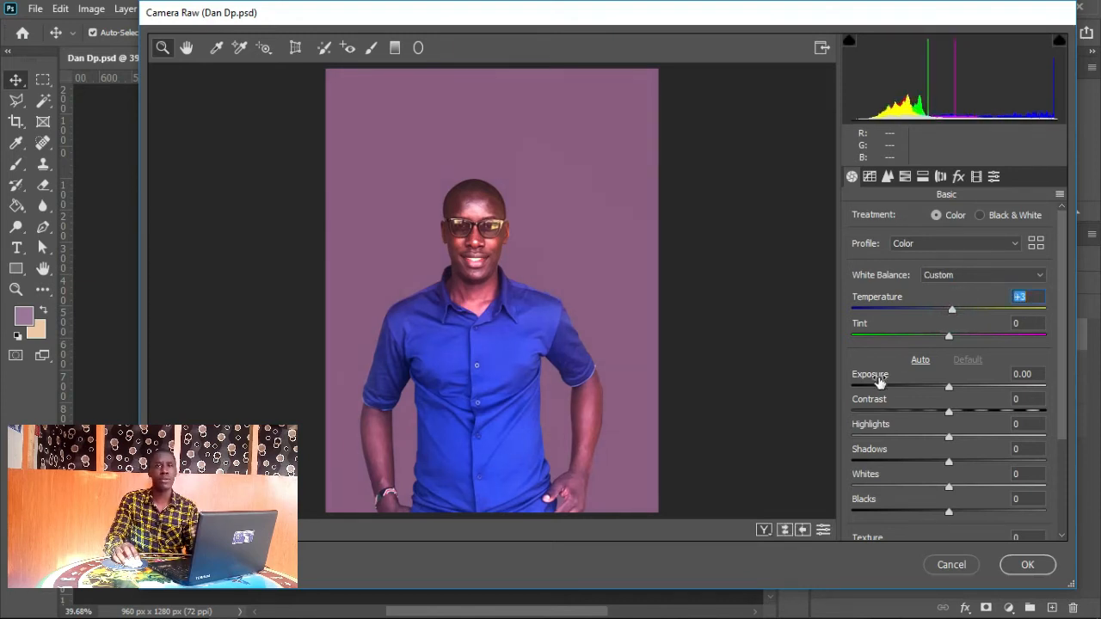
pyautogui.click(948, 388)
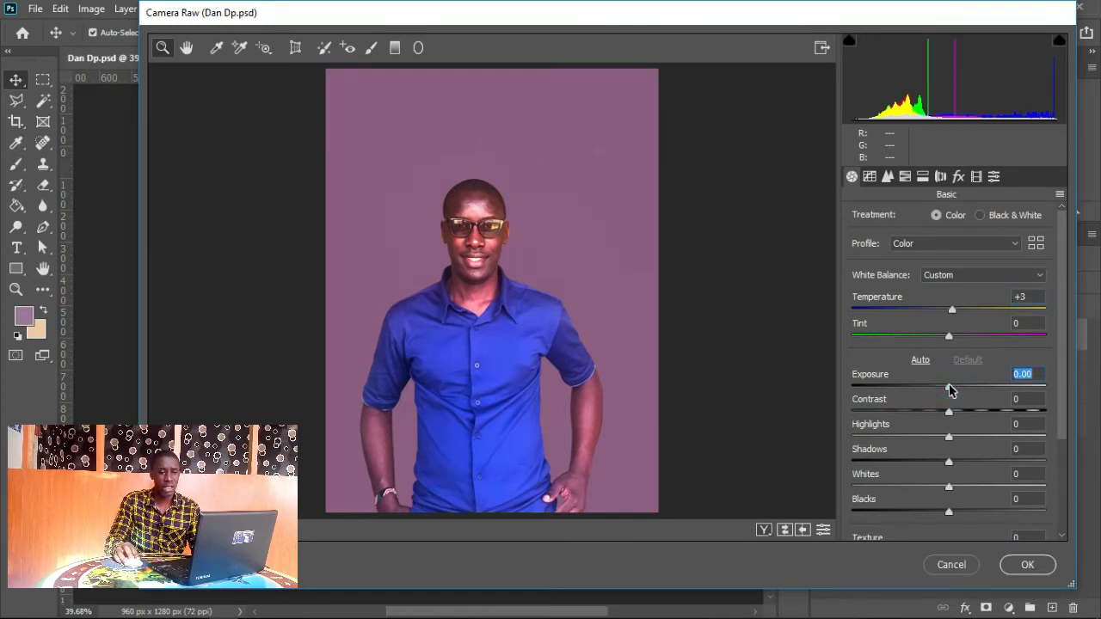
pyautogui.press('Down')
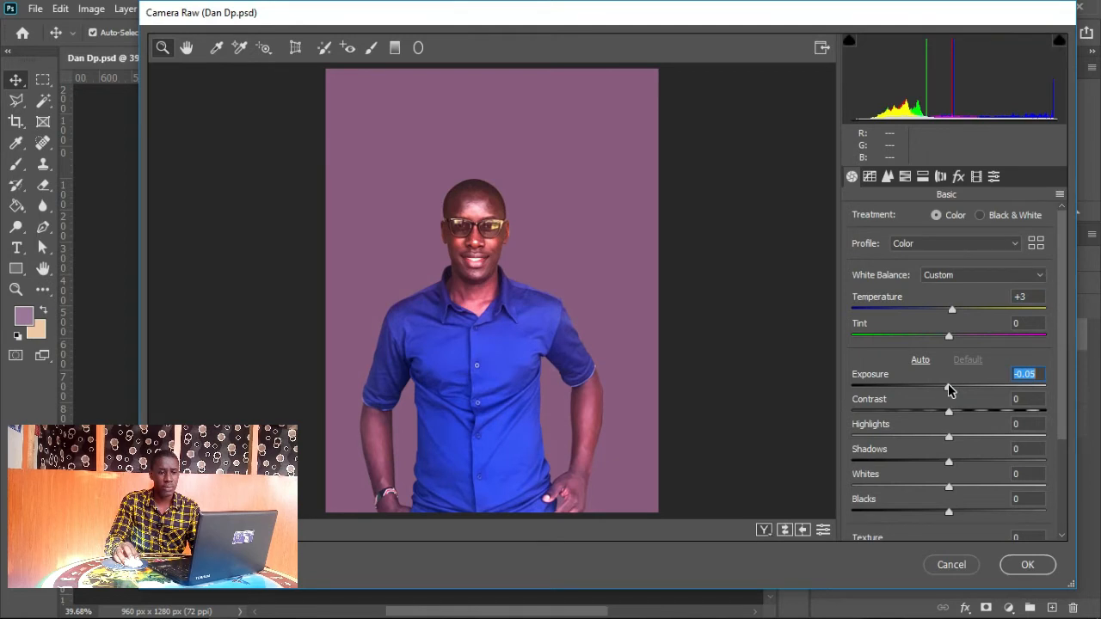
pyautogui.moveTo(948, 389); pyautogui.dragTo(941, 390)
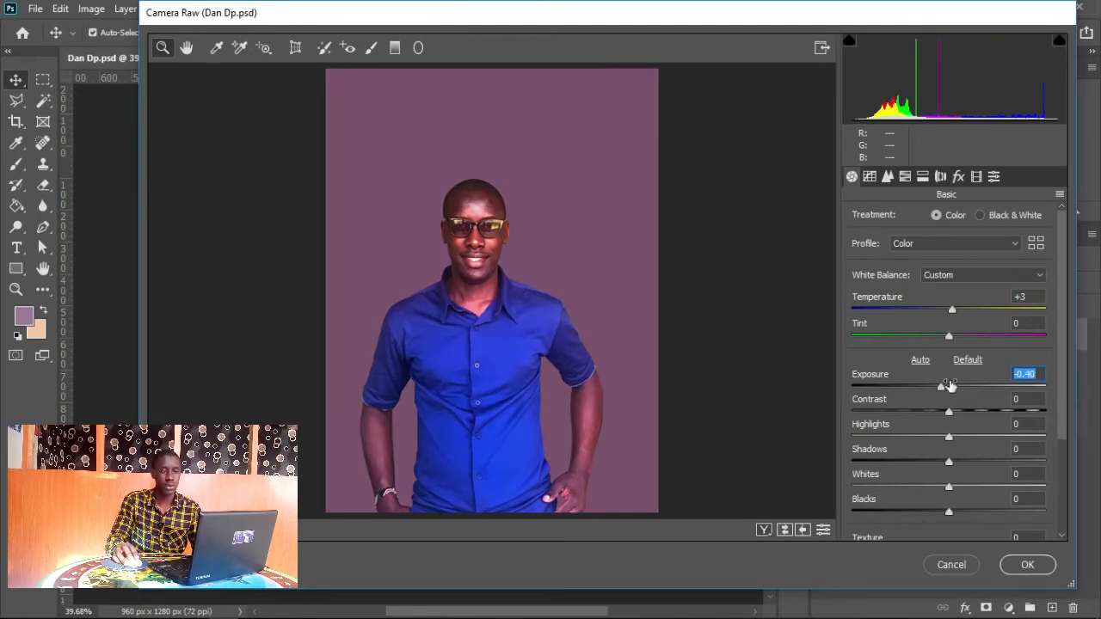
pyautogui.click(941, 390)
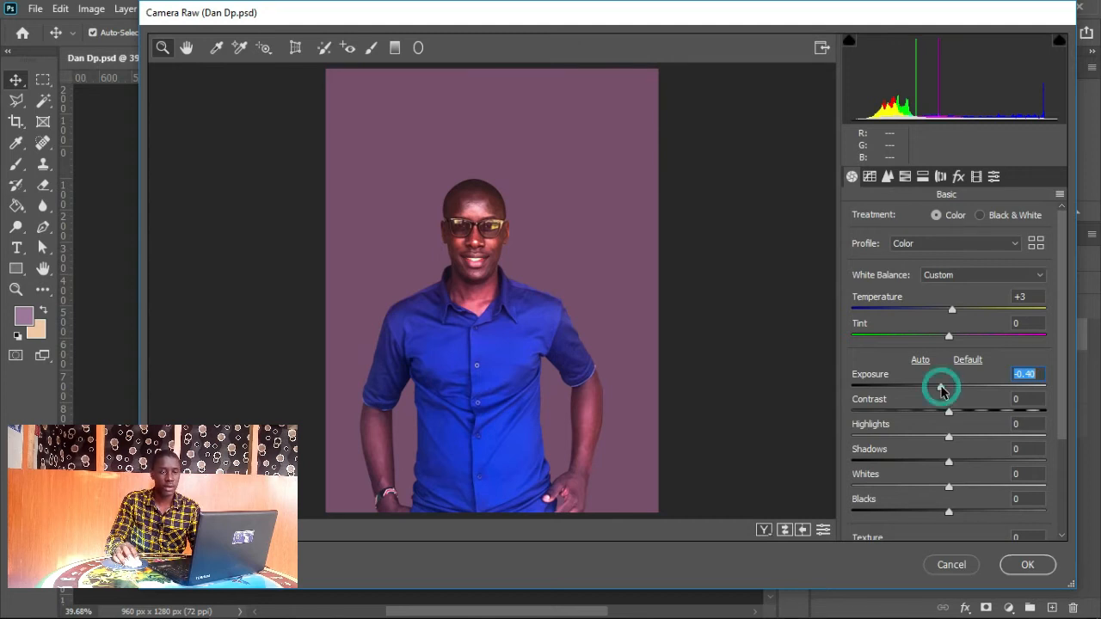
pyautogui.moveTo(940, 390); pyautogui.dragTo(943, 389)
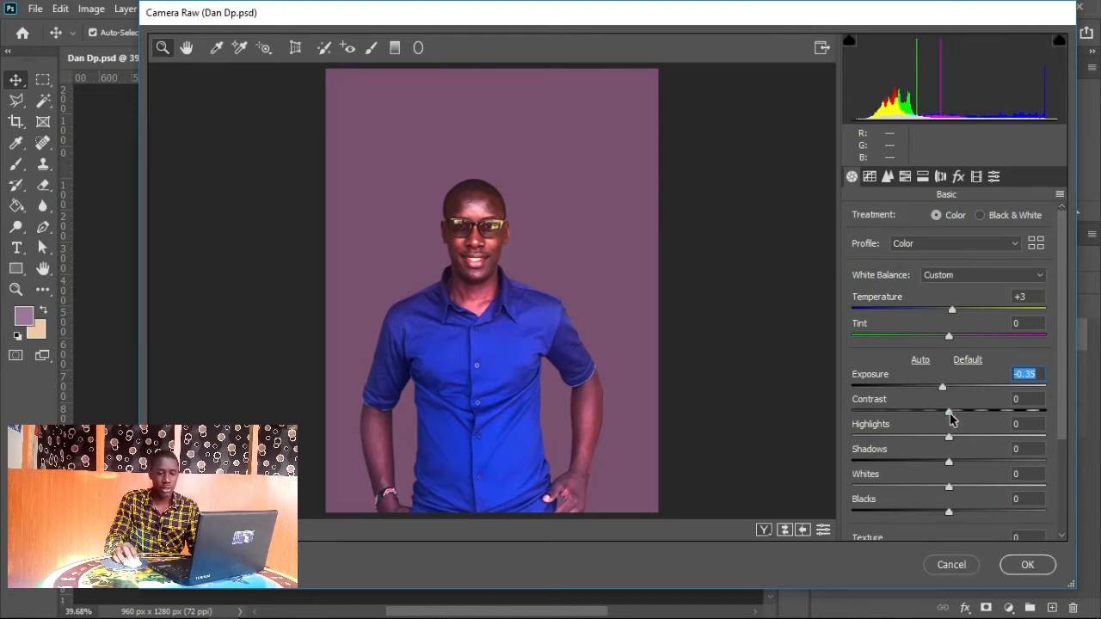
# - Set the Camera Raw Contrast to +5, Highlights to +18 and Shadows to +8
pyautogui.moveTo(950, 414); pyautogui.dragTo(955, 414)
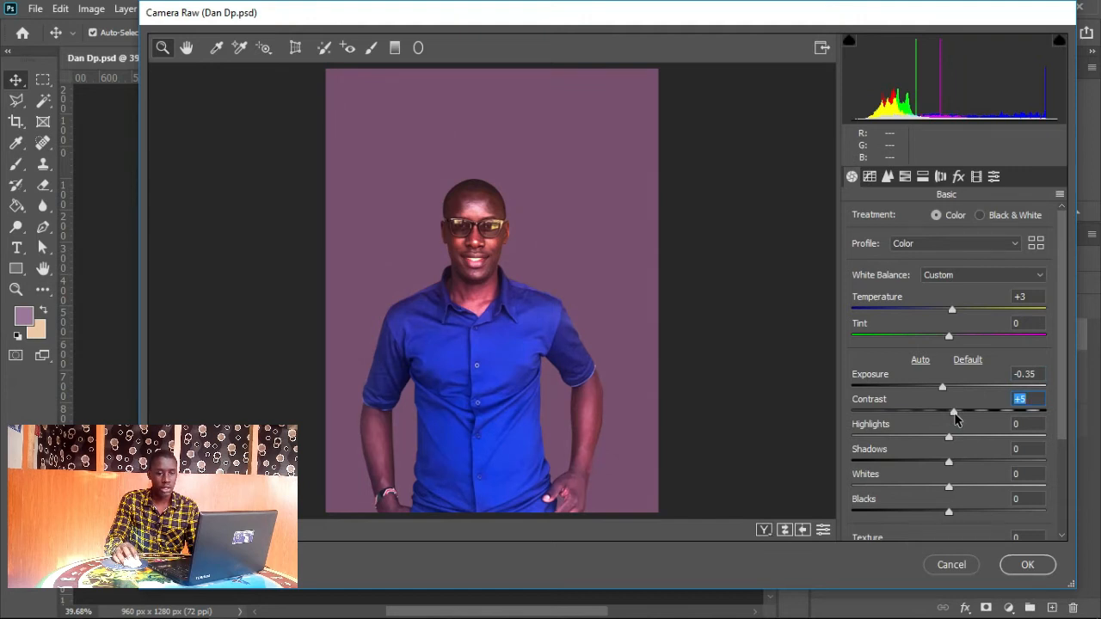
pyautogui.moveTo(950, 441)
pyautogui.mouseDown()
pyautogui.moveTo(858, 439)
pyautogui.moveTo(979, 437)
pyautogui.moveTo(957, 439)
pyautogui.moveTo(969, 438)
pyautogui.mouseUp()
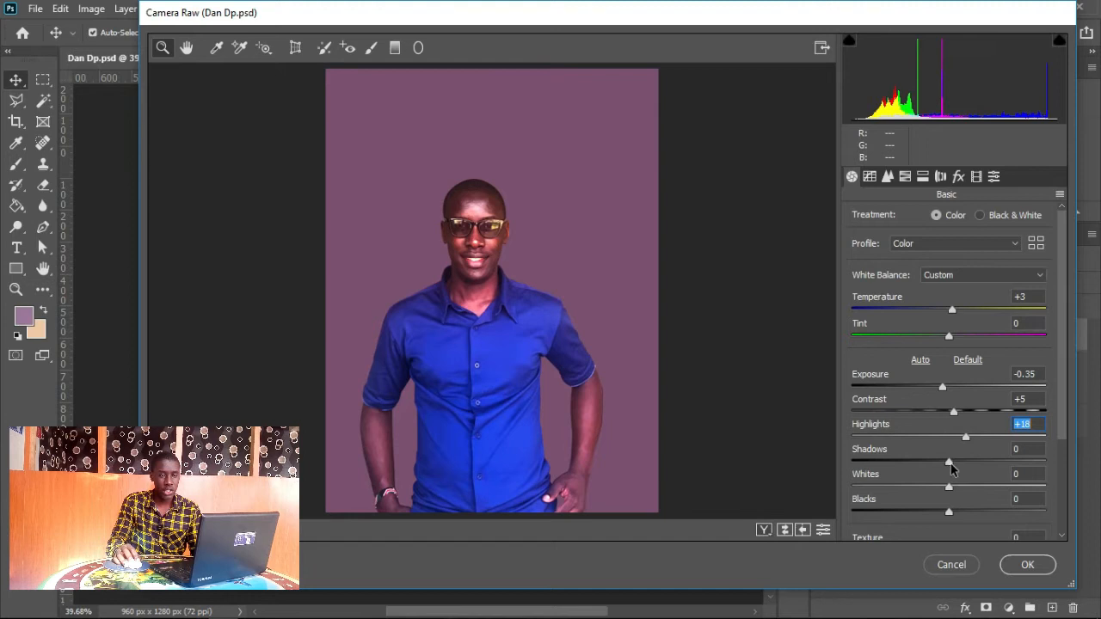
pyautogui.moveTo(948, 462); pyautogui.dragTo(955, 466)
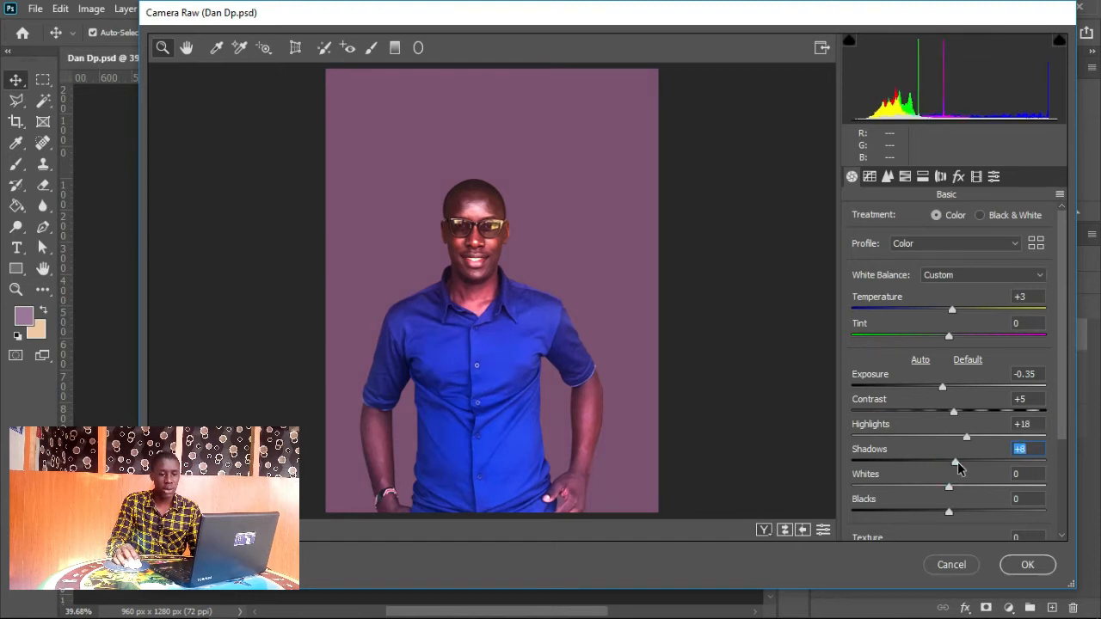
# - Set the Camera Raw Whites to +18 and Blacks to -7
pyautogui.moveTo(1065, 410); pyautogui.dragTo(1076, 466)
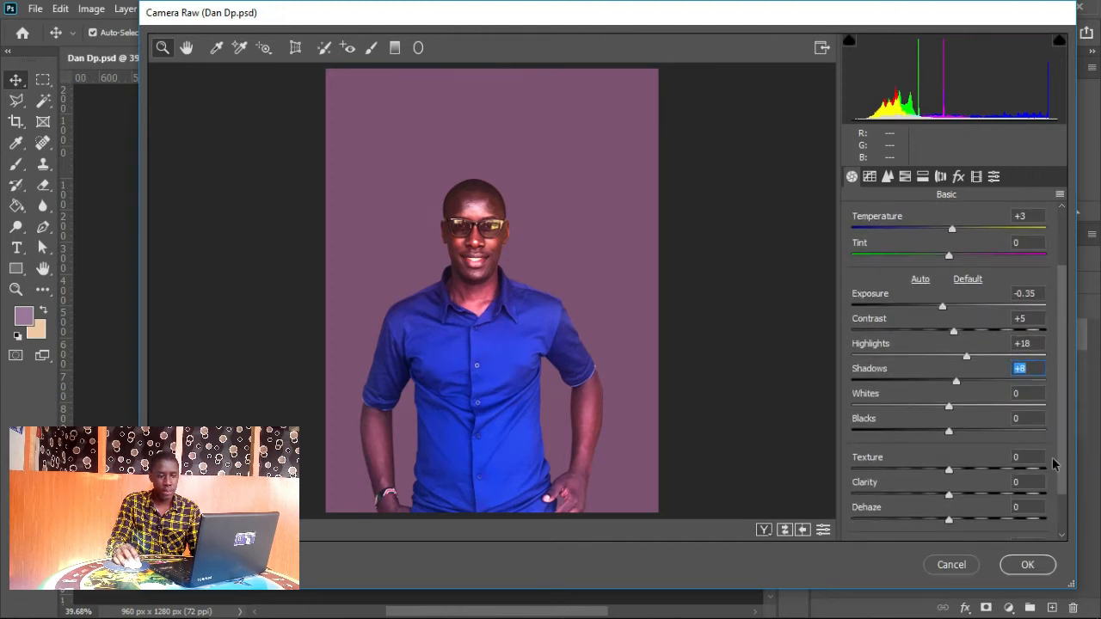
pyautogui.click(981, 409)
pyautogui.moveTo(979, 411); pyautogui.dragTo(970, 411)
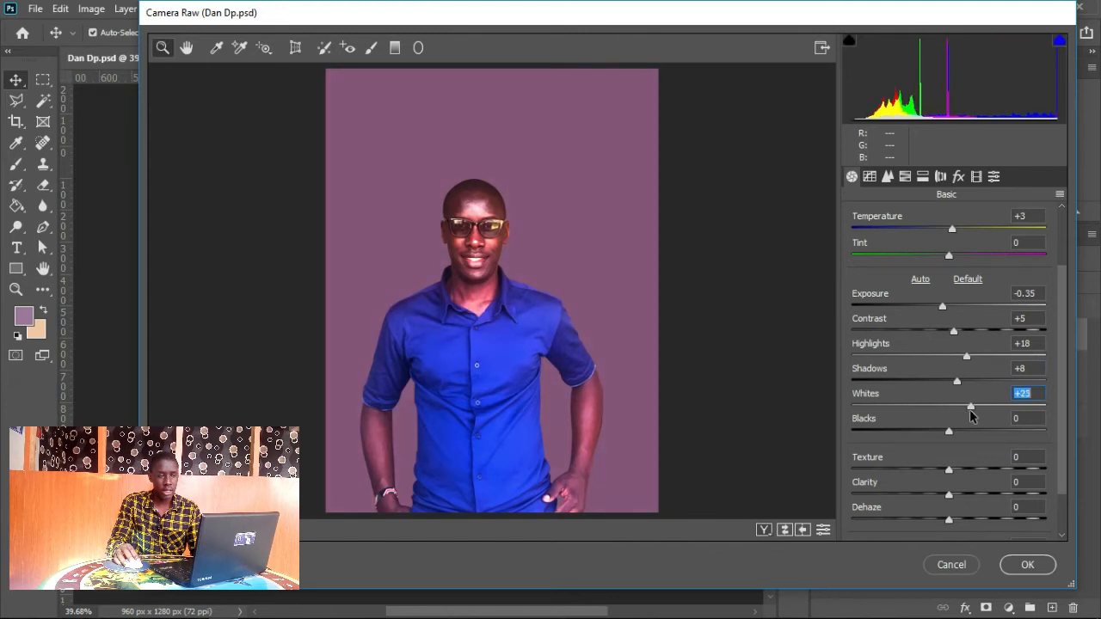
pyautogui.click(948, 436)
pyautogui.moveTo(951, 433); pyautogui.dragTo(942, 434)
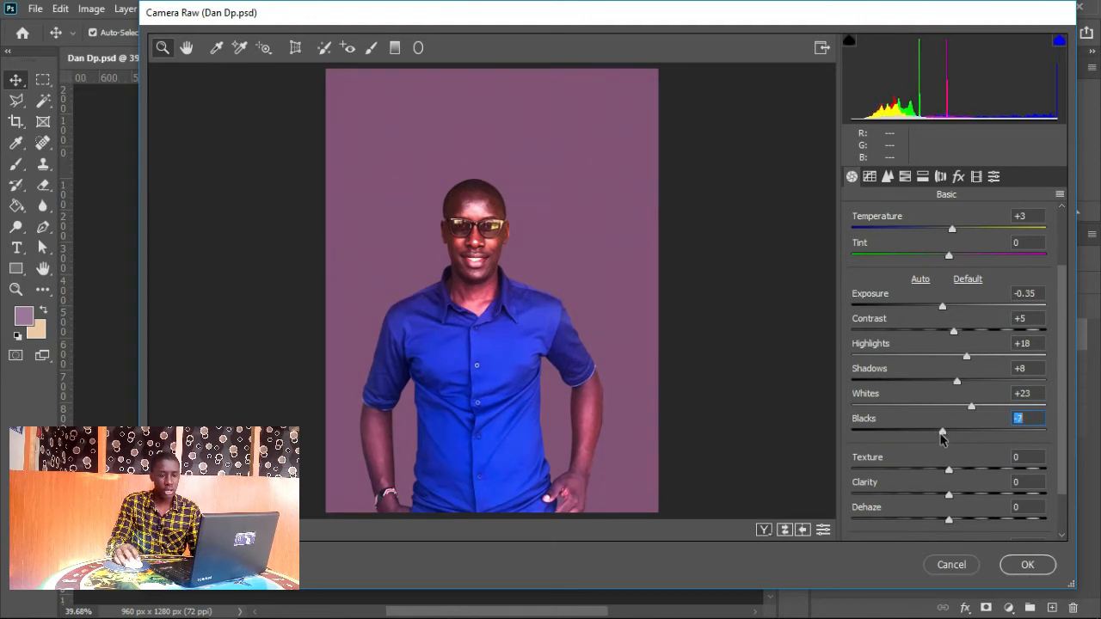
pyautogui.moveTo(976, 411); pyautogui.dragTo(971, 413)
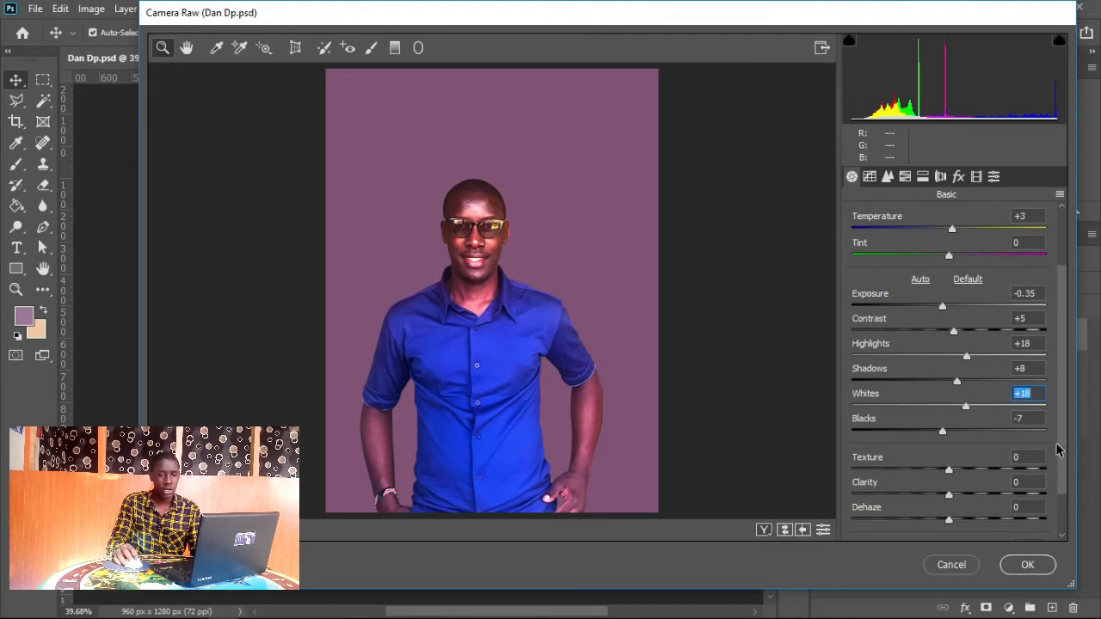
# - Set the Clarity to +3 and compare the portrait before and after the Camera Raw adjustments
pyautogui.moveTo(1063, 441); pyautogui.dragTo(1070, 497)
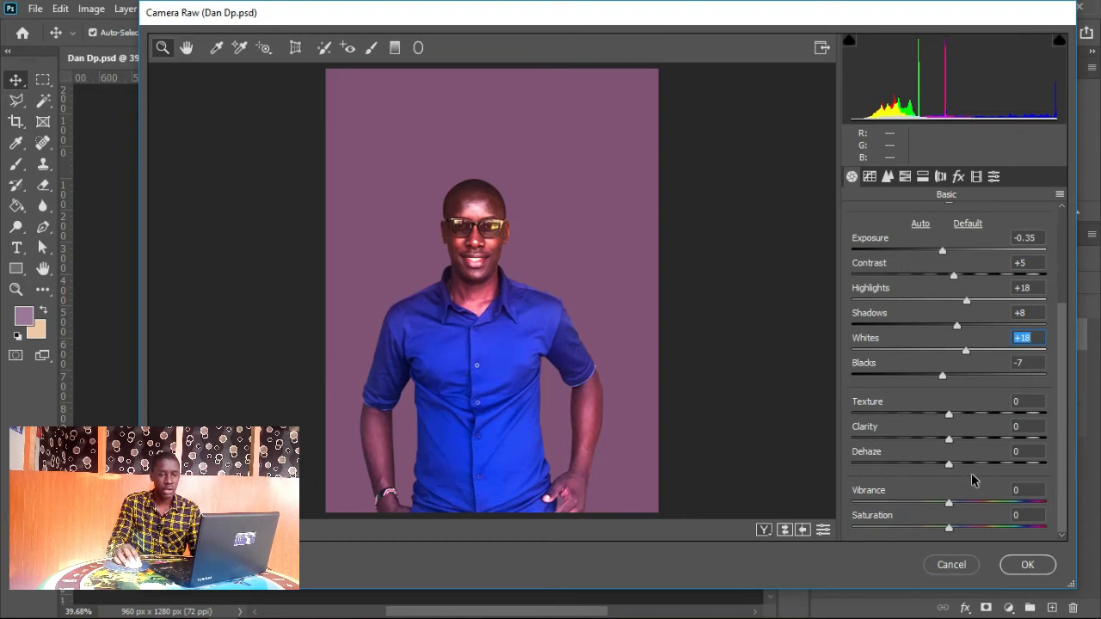
pyautogui.moveTo(950, 440); pyautogui.dragTo(957, 443)
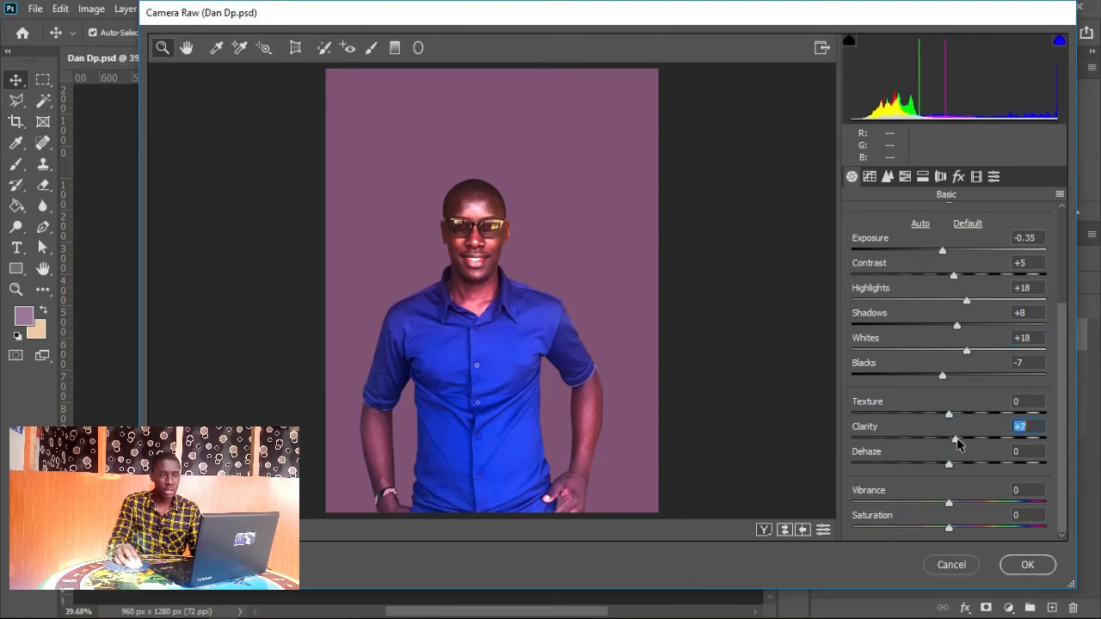
pyautogui.moveTo(957, 442); pyautogui.dragTo(952, 442)
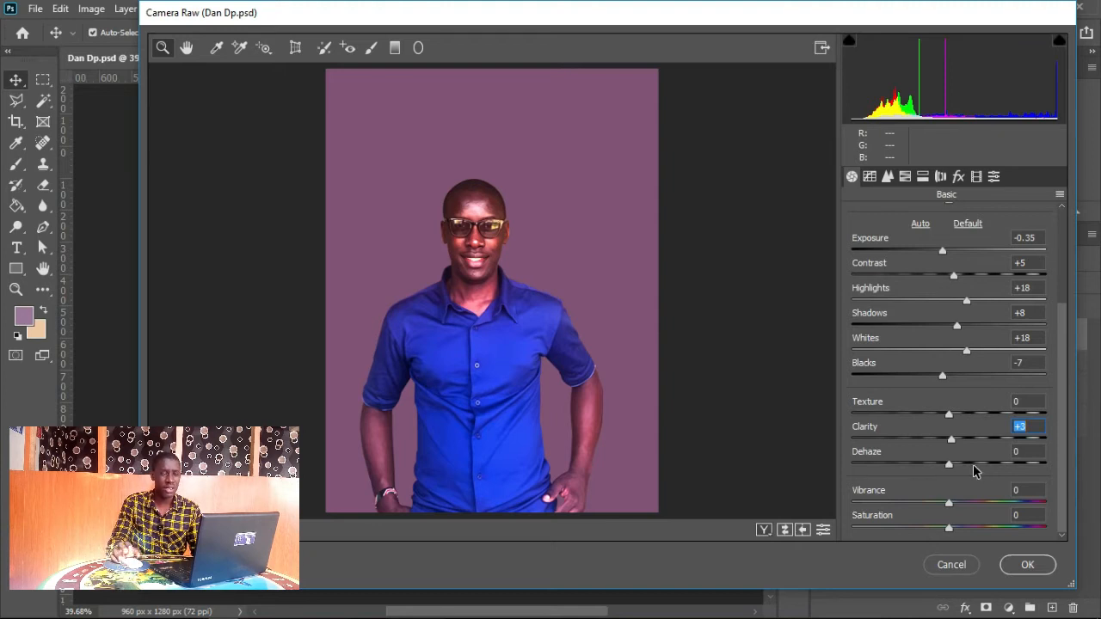
pyautogui.click(1066, 503)
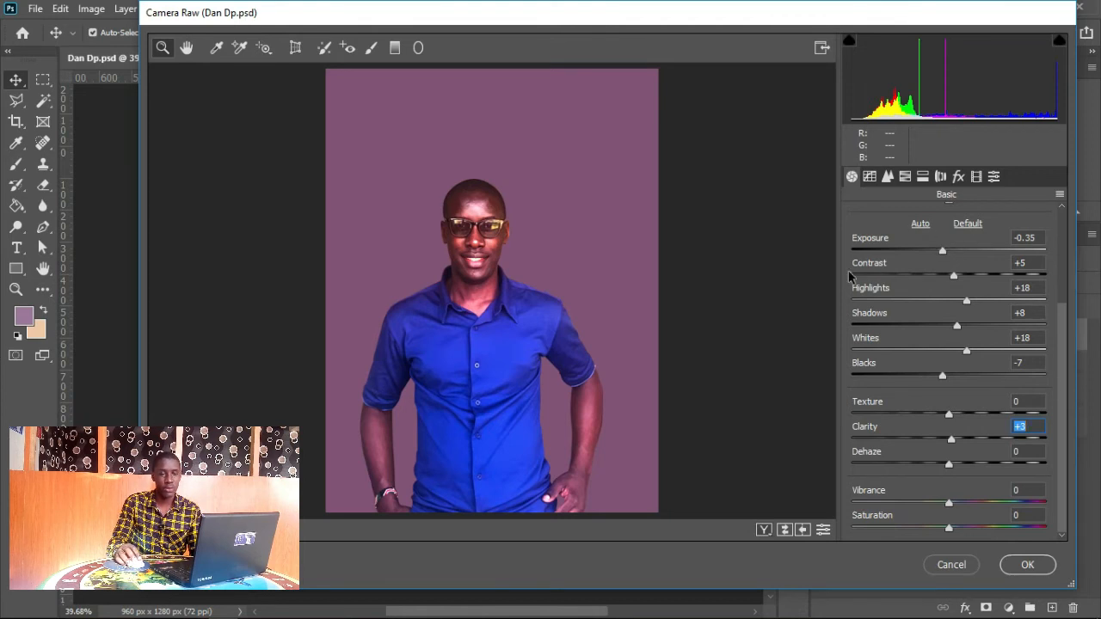
pyautogui.scroll(3, 1058, 383)
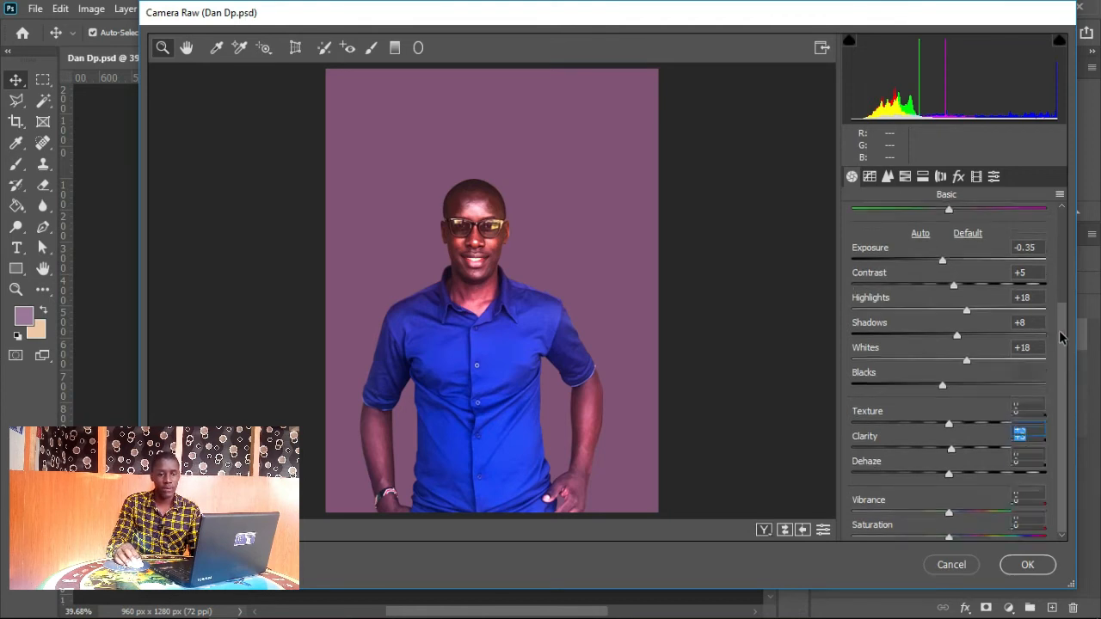
pyautogui.click(787, 531)
pyautogui.click(784, 531)
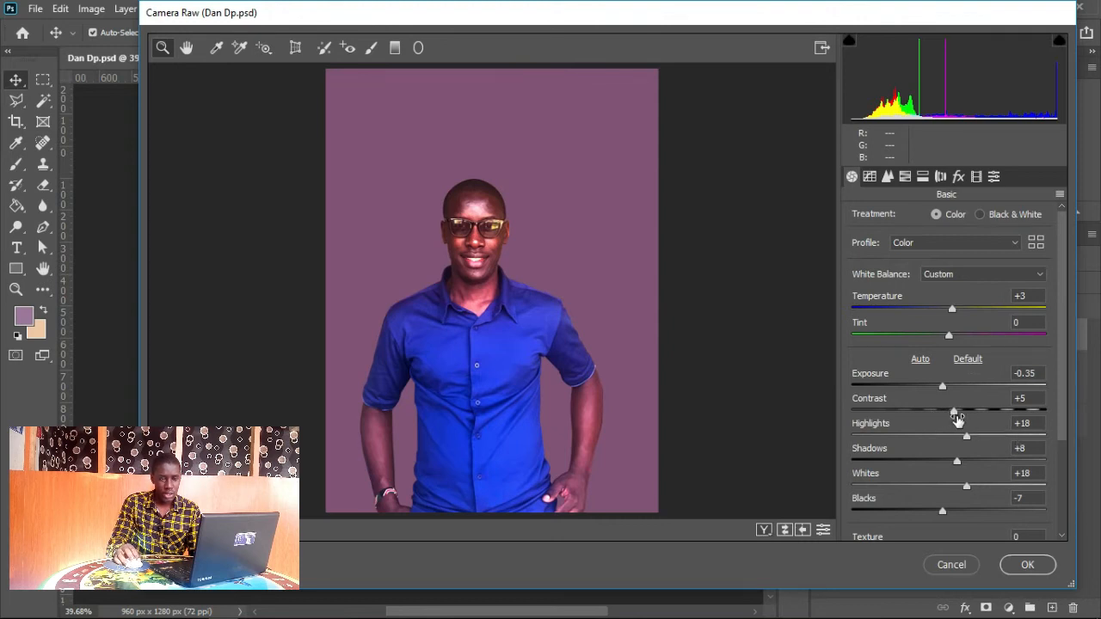
# - Reduce the Contrast to +2 and the Highlights to +9, and check the before and after versions again
pyautogui.moveTo(954, 415); pyautogui.dragTo(950, 414)
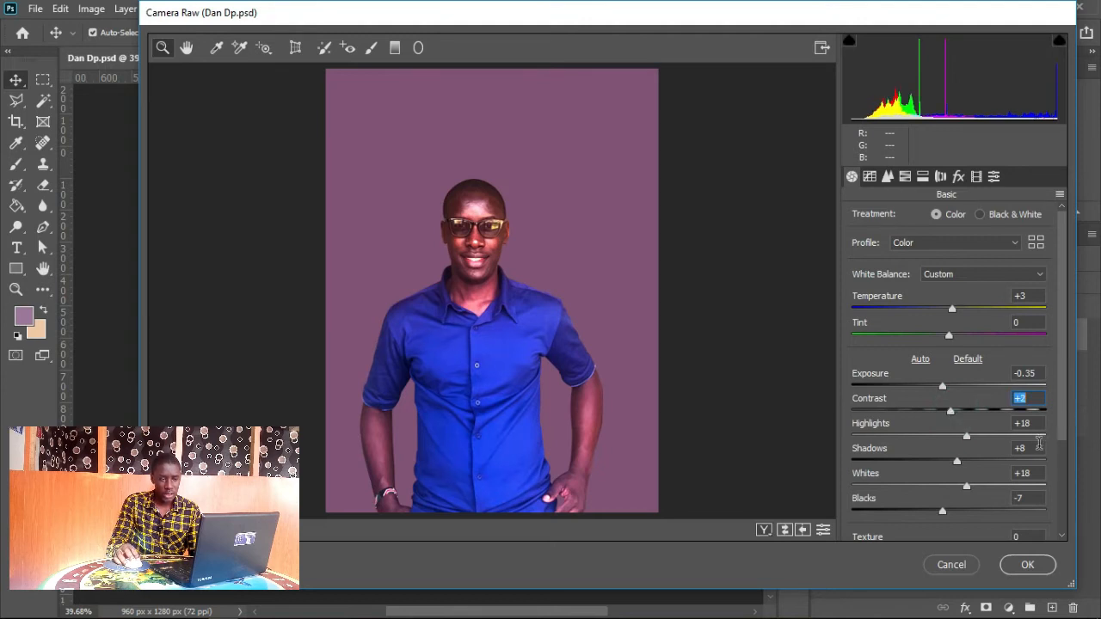
pyautogui.moveTo(966, 436); pyautogui.dragTo(957, 436)
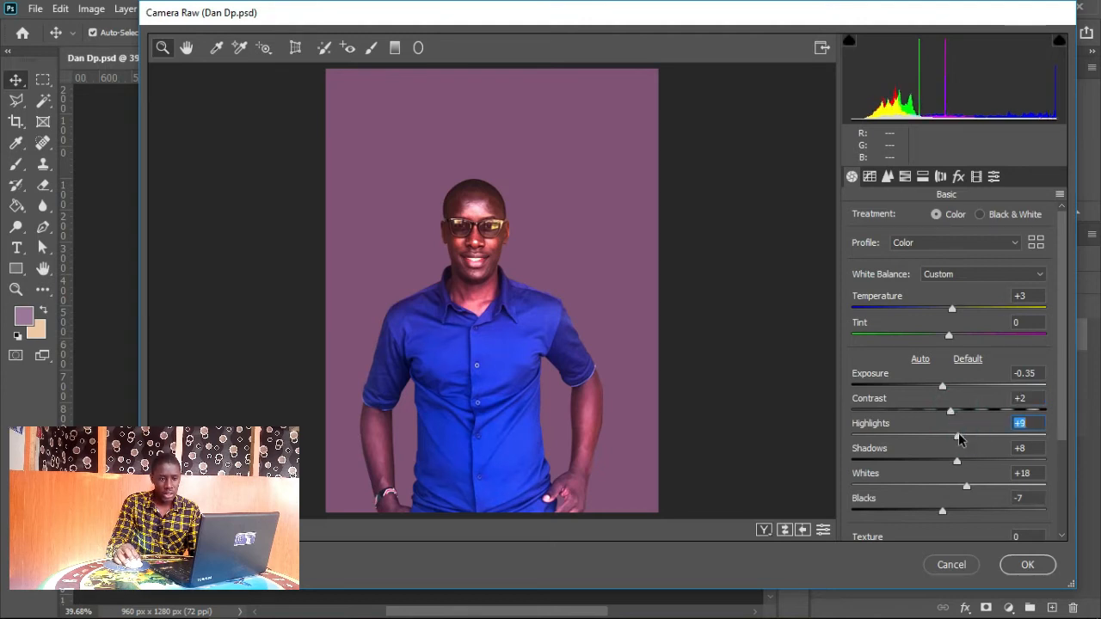
pyautogui.click(784, 530)
pyautogui.click(785, 530)
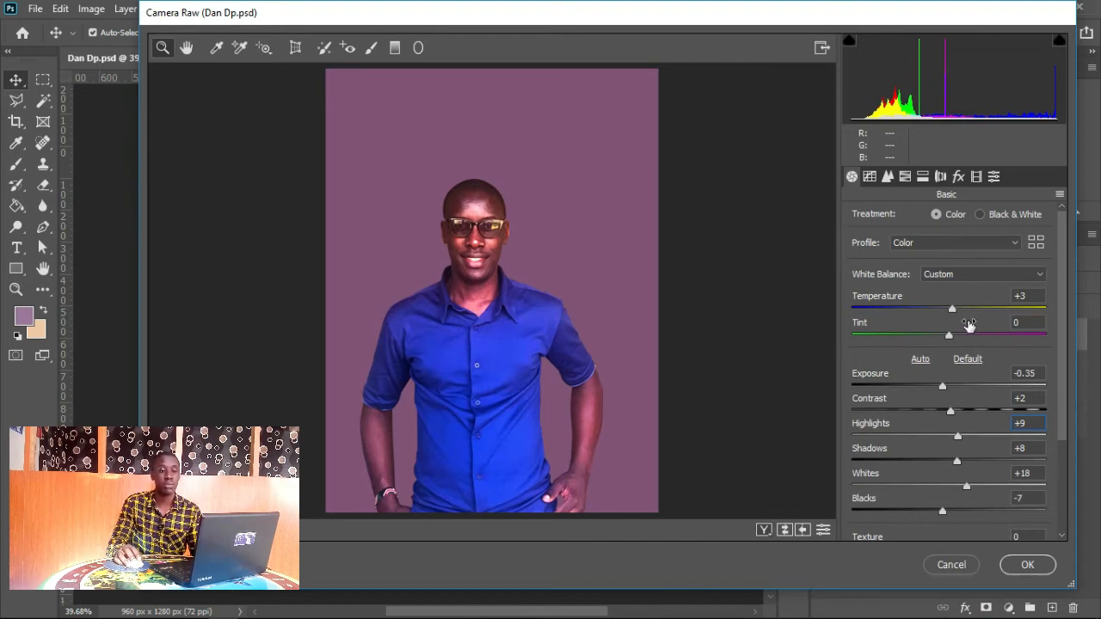
# - Add a dark post-crop vignette to the portrait with its Amount at -83
pyautogui.click(959, 176)
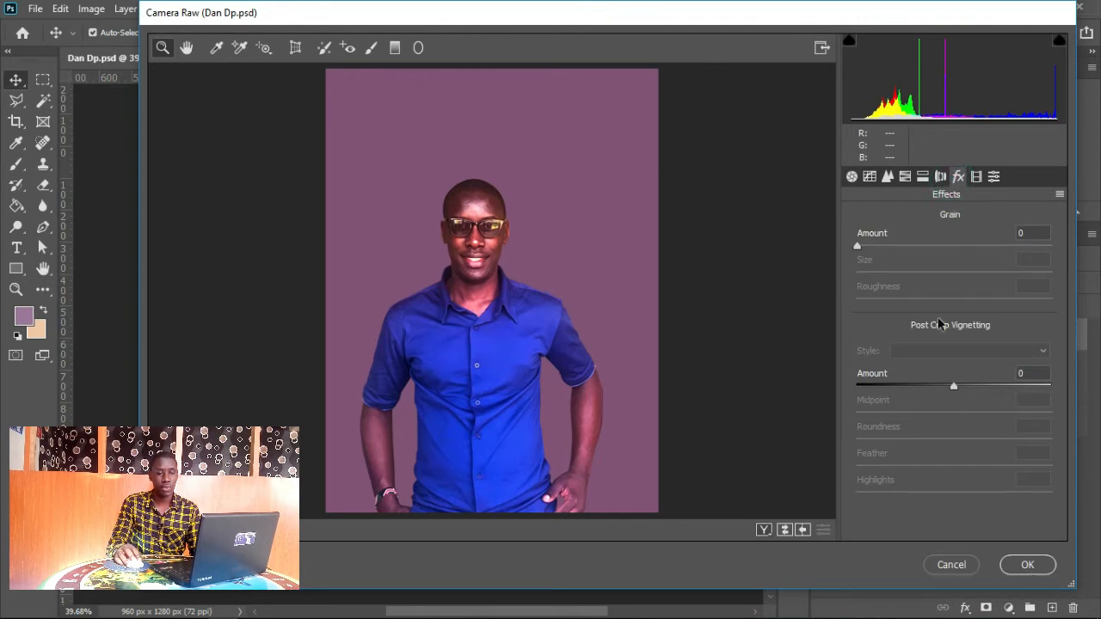
pyautogui.click(907, 387)
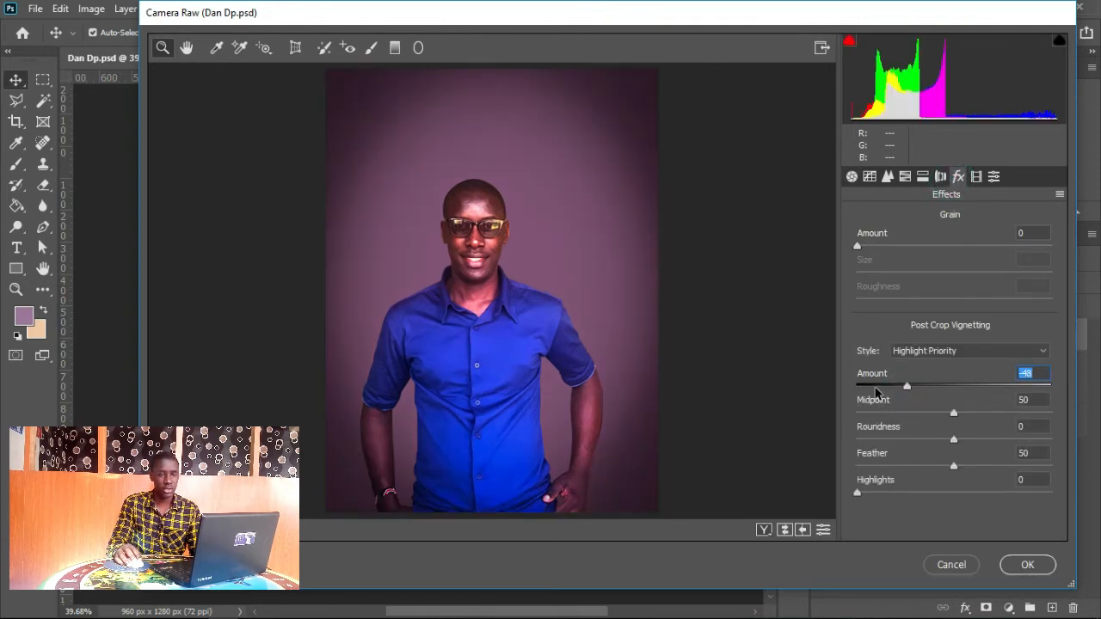
pyautogui.click(873, 386)
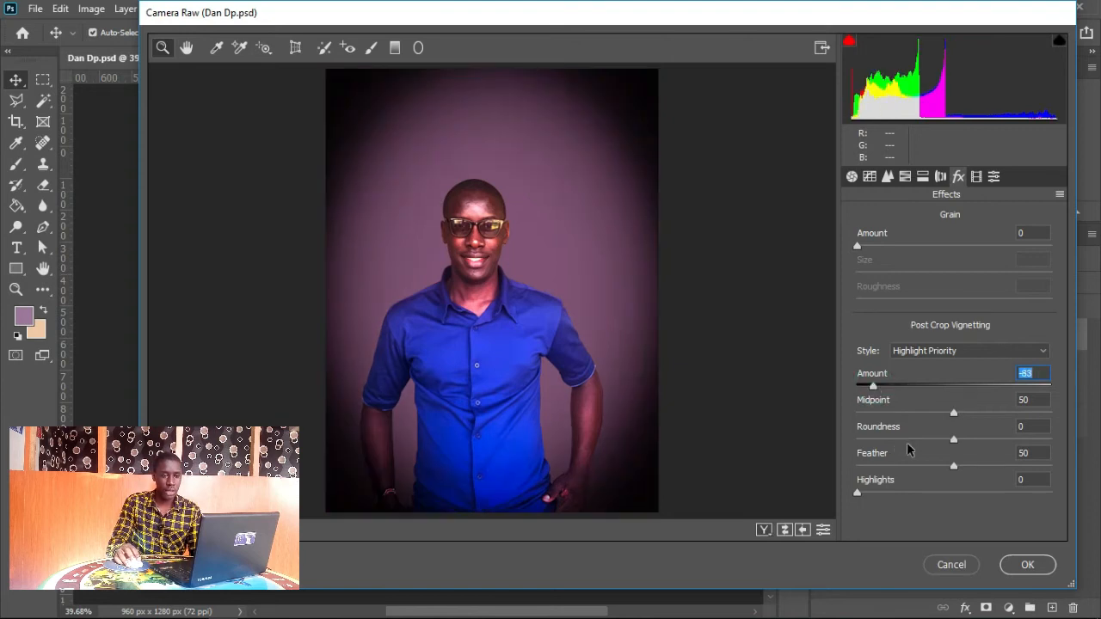
# - Keep the vignette's Midpoint at 50 and set its Roundness to +27
pyautogui.moveTo(953, 414)
pyautogui.mouseDown()
pyautogui.moveTo(986, 418)
pyautogui.moveTo(918, 418)
pyautogui.moveTo(953, 415)
pyautogui.mouseUp()
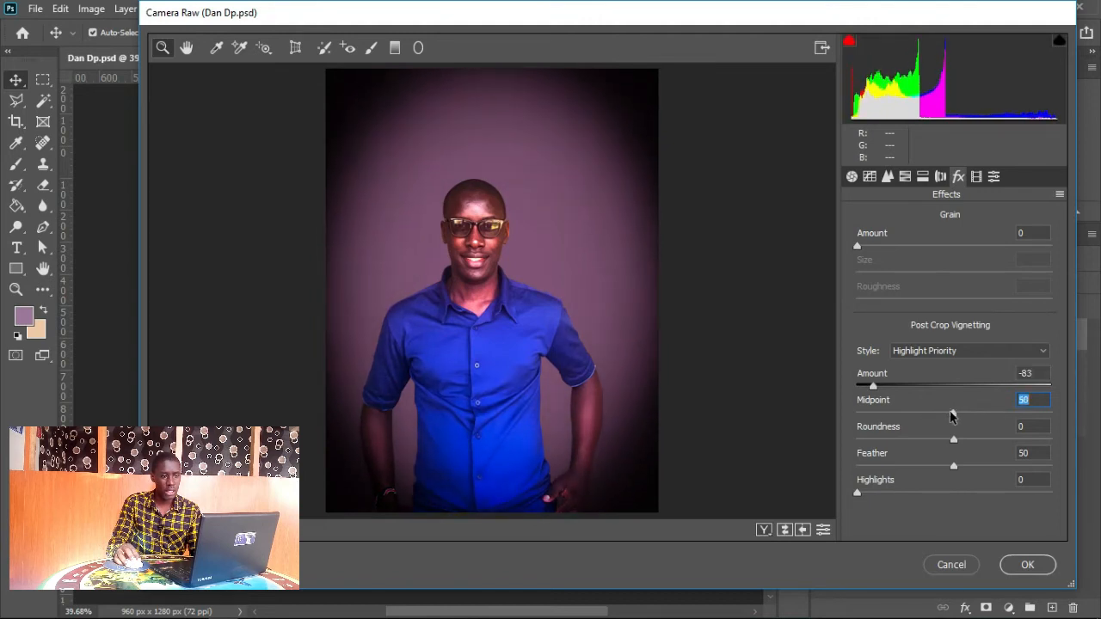
pyautogui.click(954, 440)
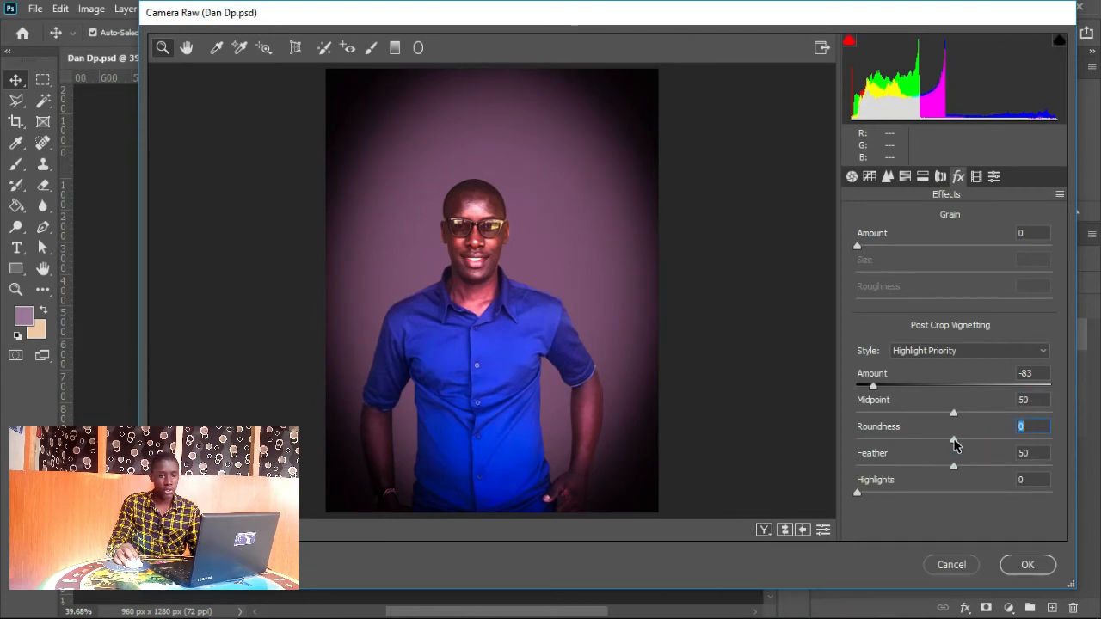
pyautogui.write('68')
pyautogui.press('Return')
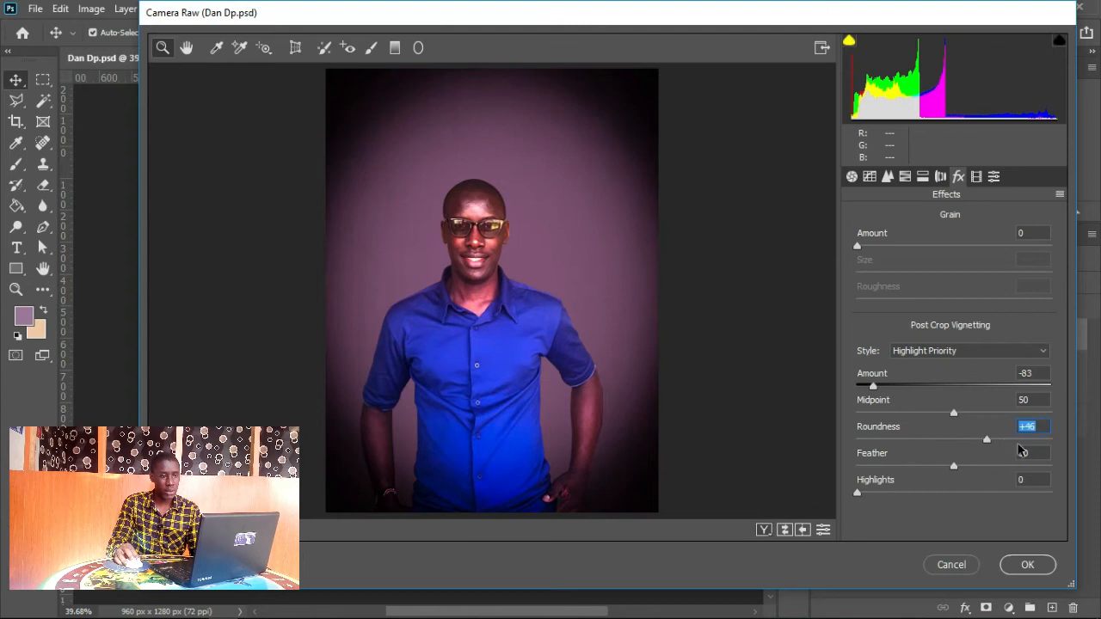
pyautogui.moveTo(1013, 438); pyautogui.dragTo(980, 418)
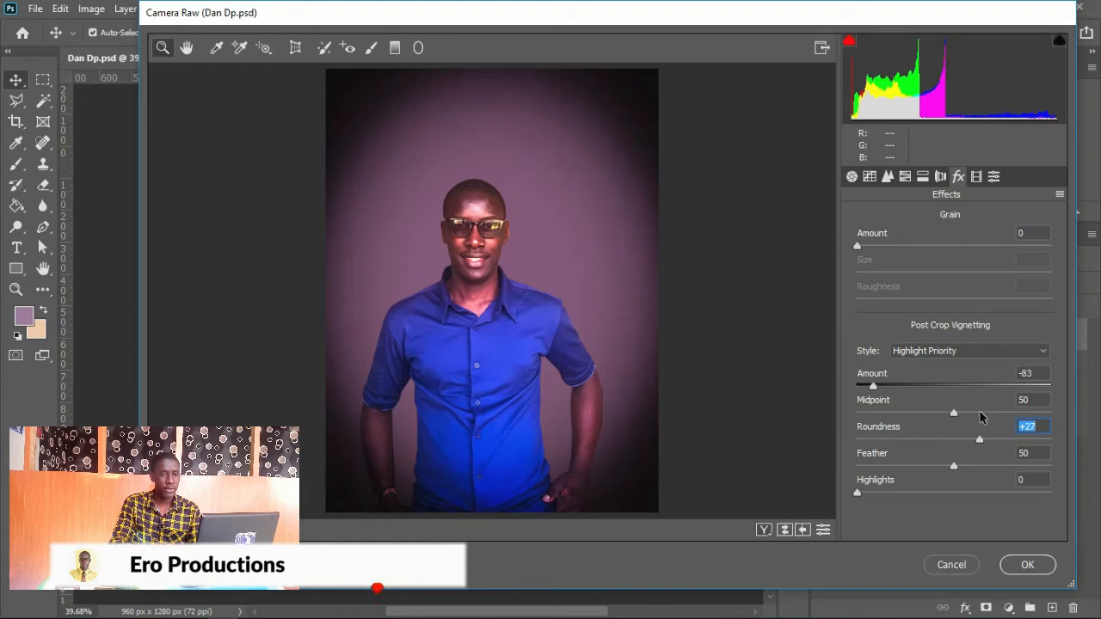
# - Set the vignette's Feather to 100 and soften its Amount to -53
pyautogui.moveTo(953, 466); pyautogui.dragTo(1095, 485)
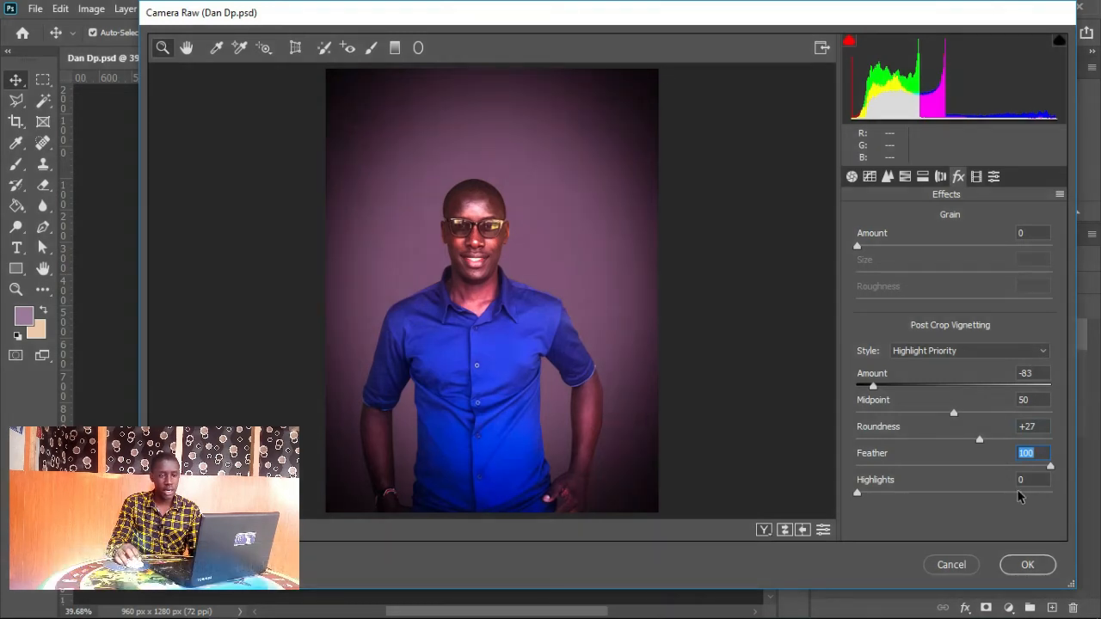
pyautogui.click(894, 387)
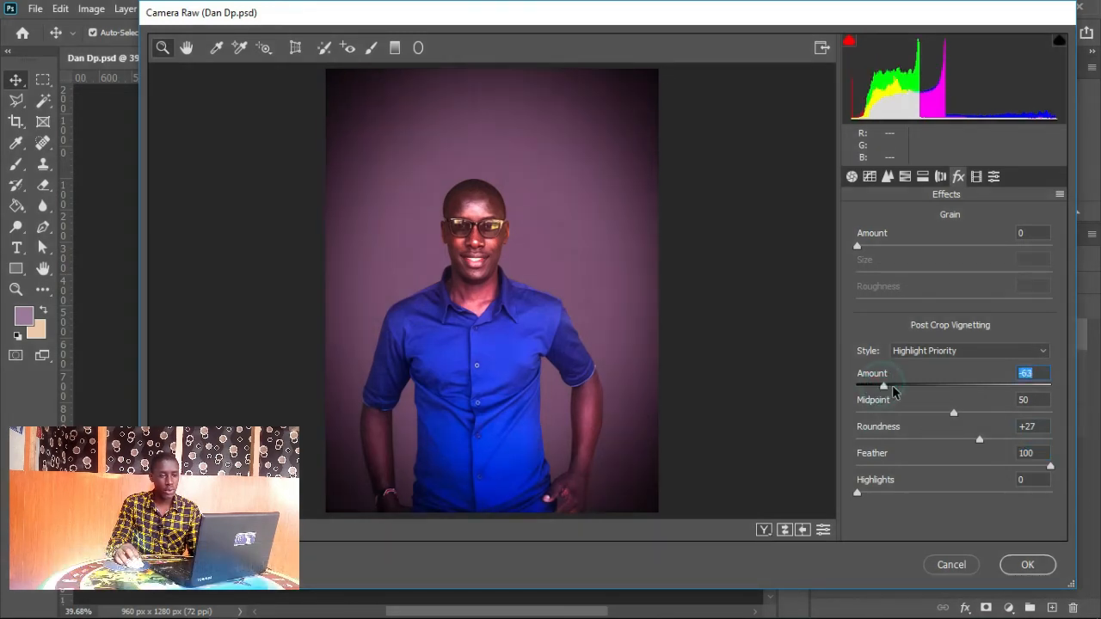
pyautogui.moveTo(926, 391); pyautogui.dragTo(901, 388)
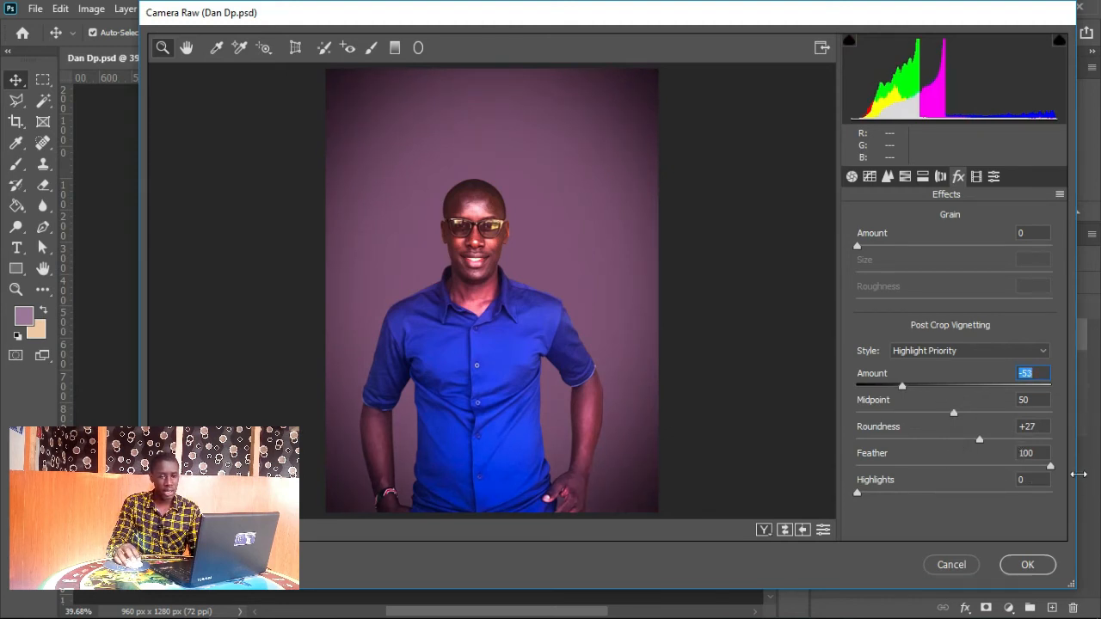
# - Set the vignette's Feather to 87, Roundness to +9 and Midpoint to 31, and compare before and after
pyautogui.moveTo(1045, 467); pyautogui.dragTo(965, 436)
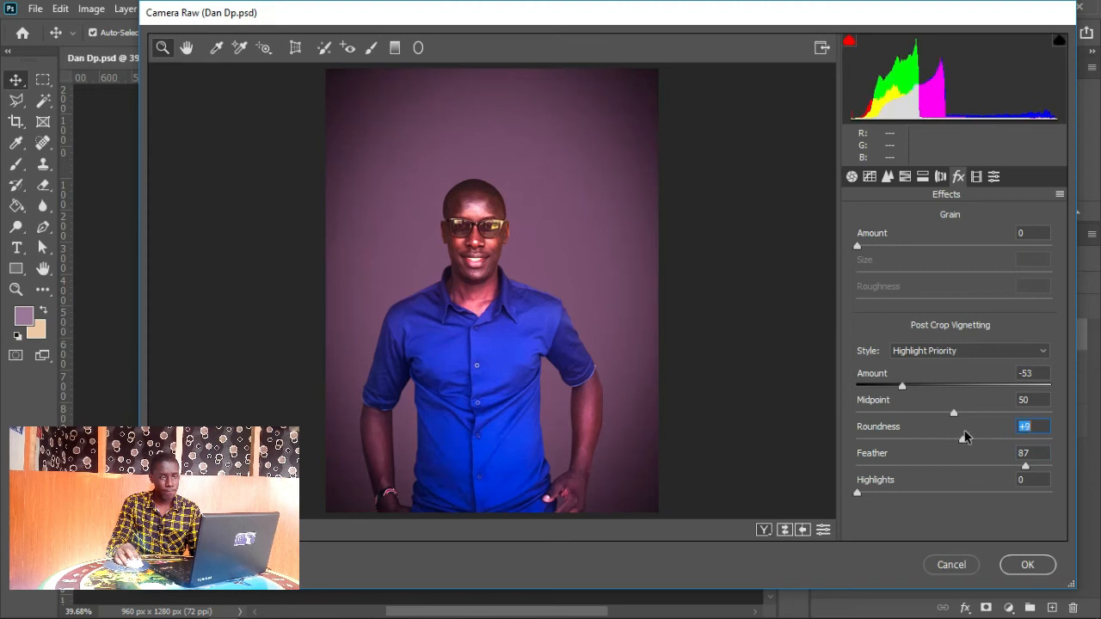
pyautogui.moveTo(953, 414); pyautogui.dragTo(915, 414)
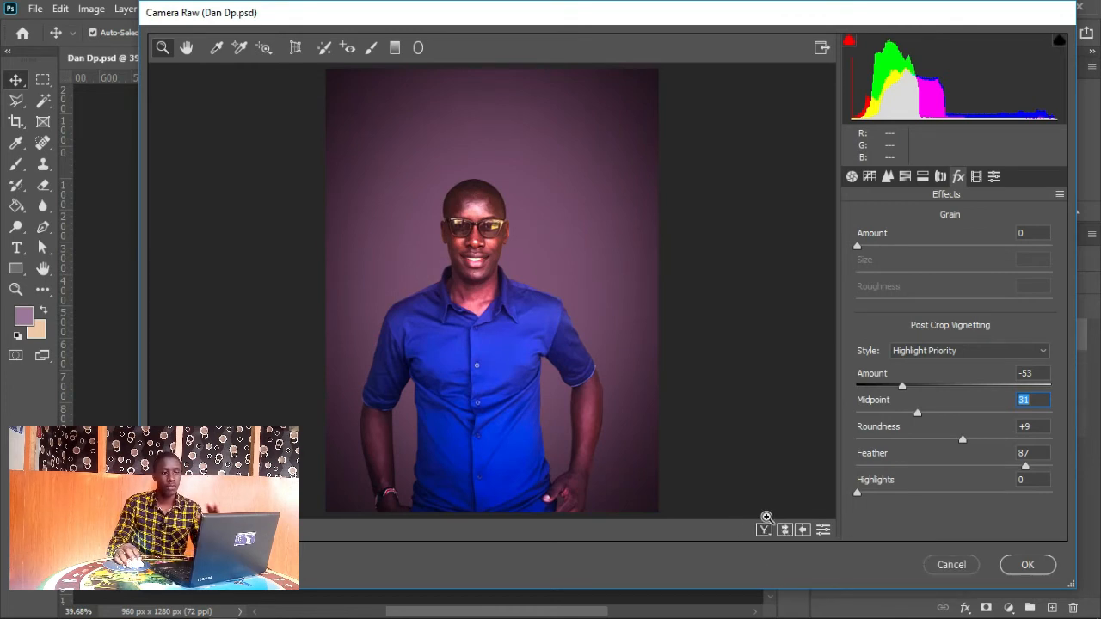
pyautogui.click(785, 532)
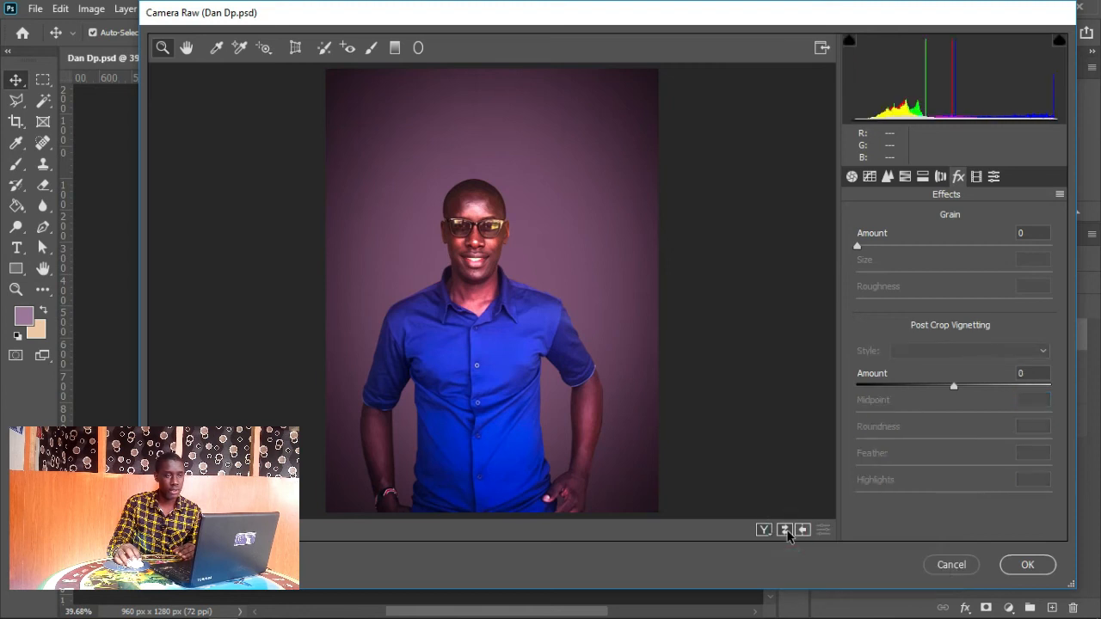
pyautogui.click(786, 533)
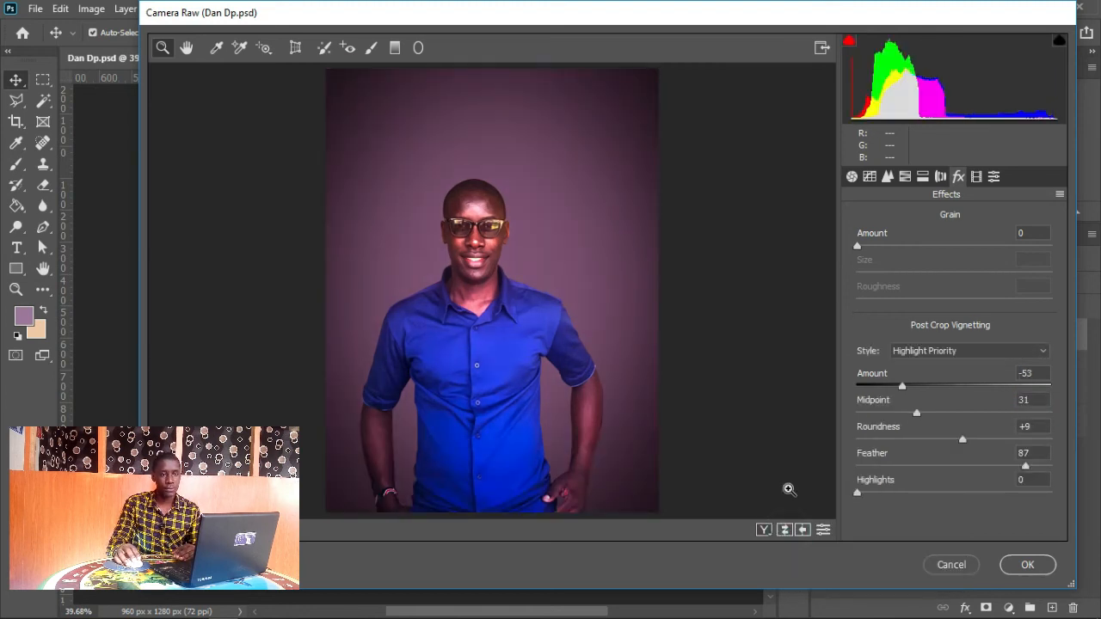
# - Lift the black point of the RGB point tone curve to Output 5 at Input 0, and compare before and after
pyautogui.click(870, 178)
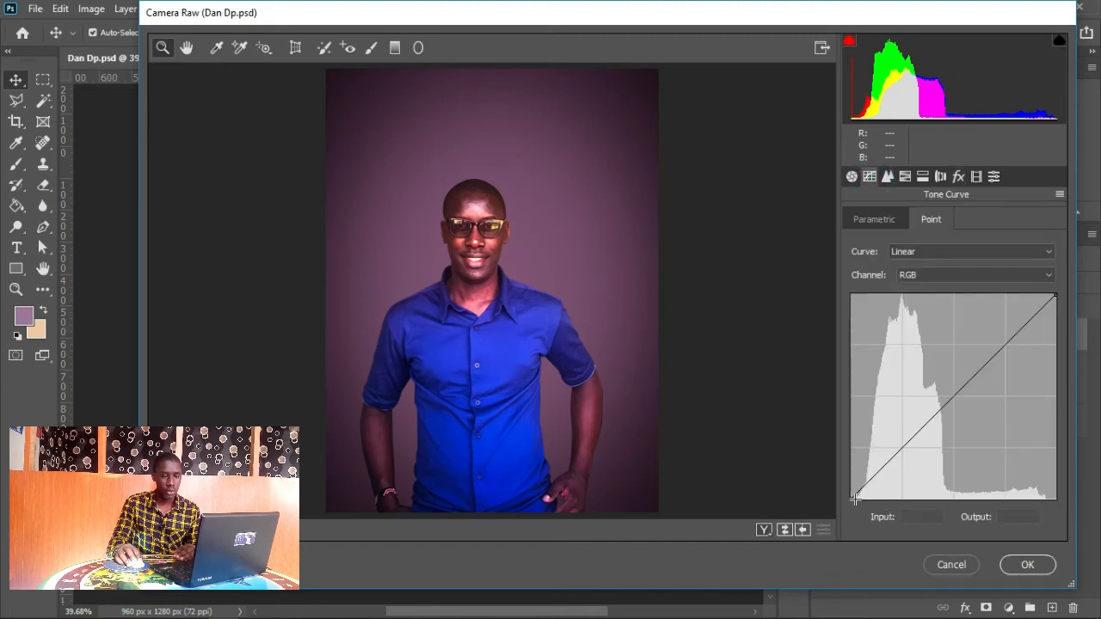
pyautogui.click(851, 499)
pyautogui.moveTo(851, 497)
pyautogui.mouseDown()
pyautogui.moveTo(850, 484)
pyautogui.moveTo(856, 499)
pyautogui.moveTo(847, 496)
pyautogui.mouseUp()
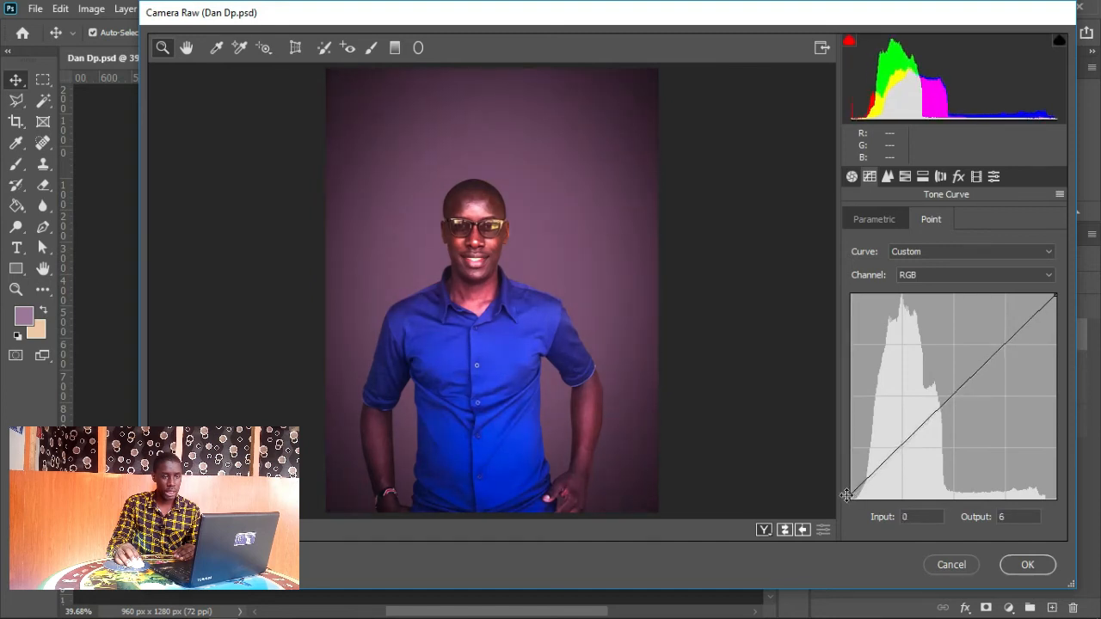
pyautogui.click(1008, 517)
pyautogui.write('5')
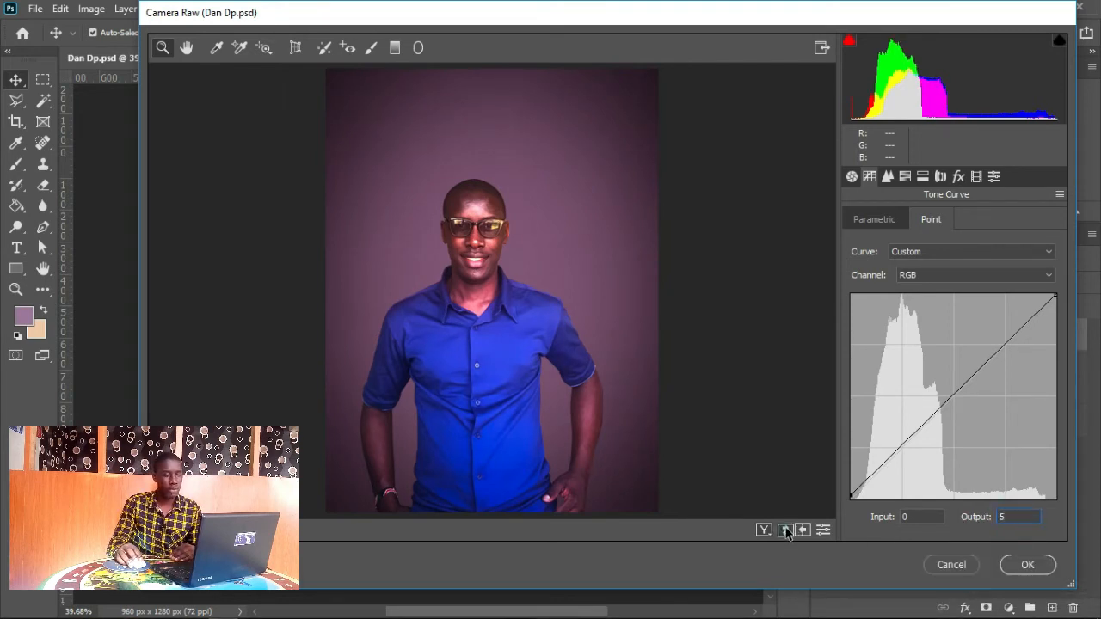
pyautogui.click(785, 530)
pyautogui.click(786, 530)
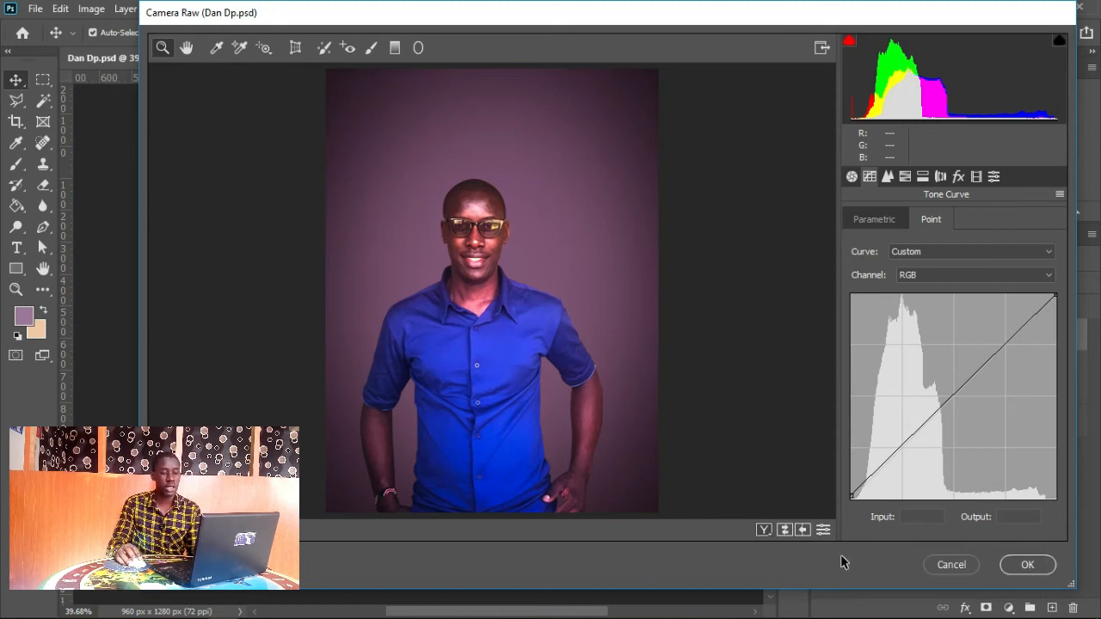
# - Apply the Camera Raw adjustments and collapse the smart filter list of the CAmera raw layer
pyautogui.click(1023, 574)
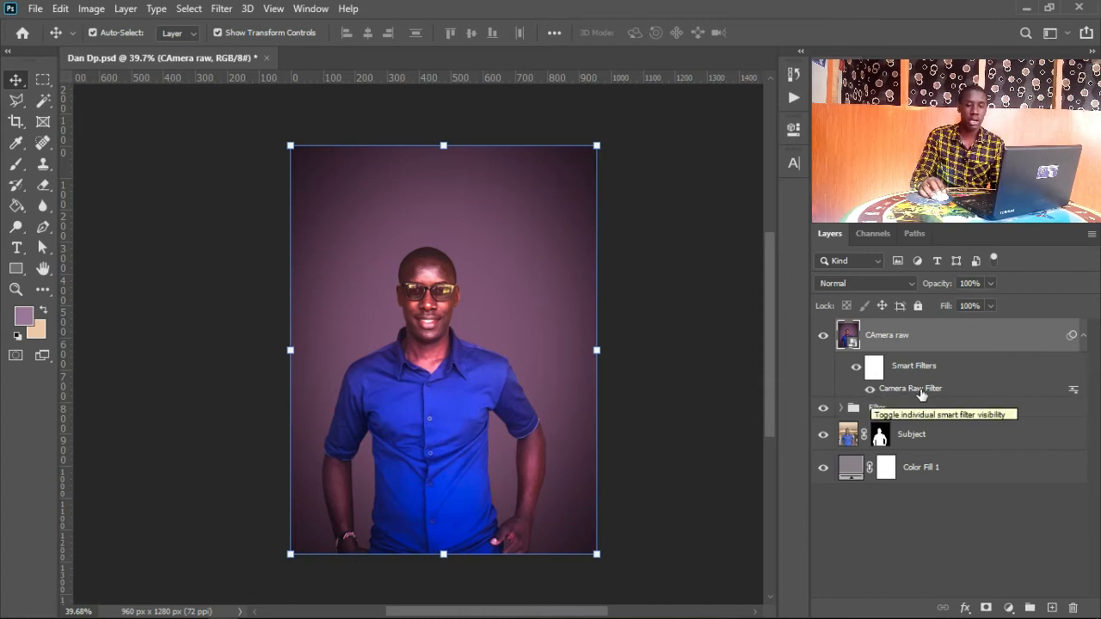
pyautogui.click(1082, 349)
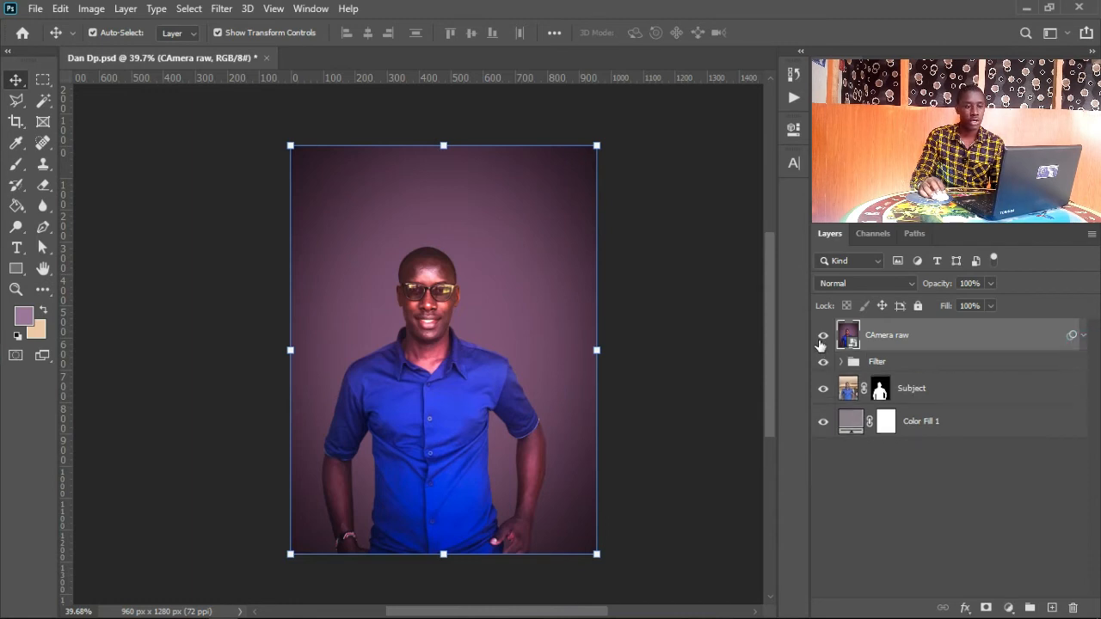
# - Compare the portrait with the CAmera raw layer hidden and shown, and examine the deselected result up close
pyautogui.click(823, 337)
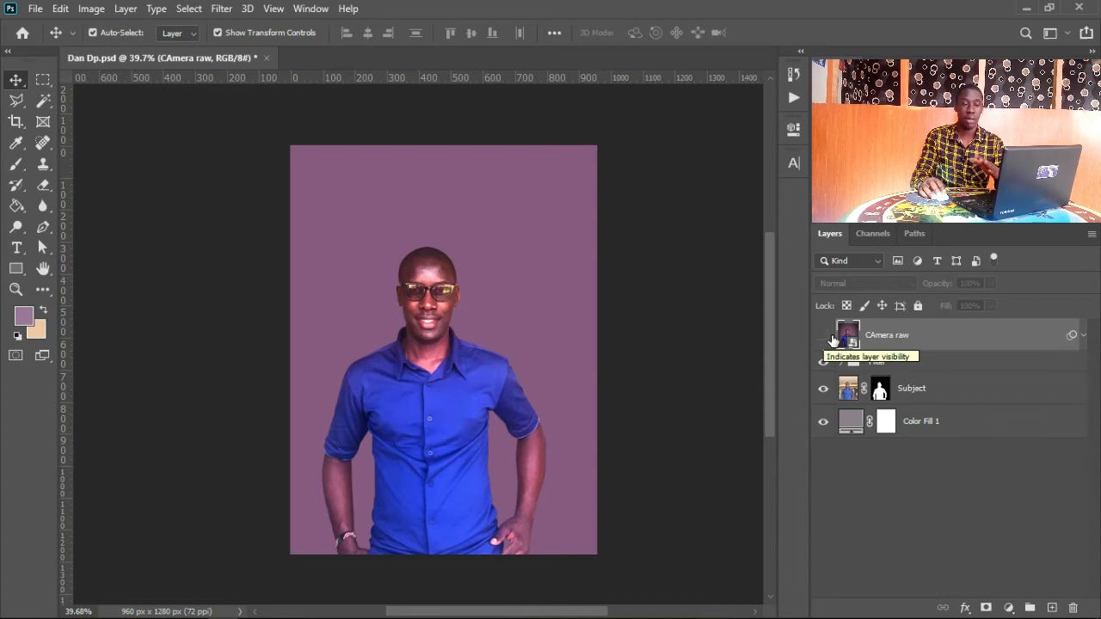
pyautogui.click(823, 337)
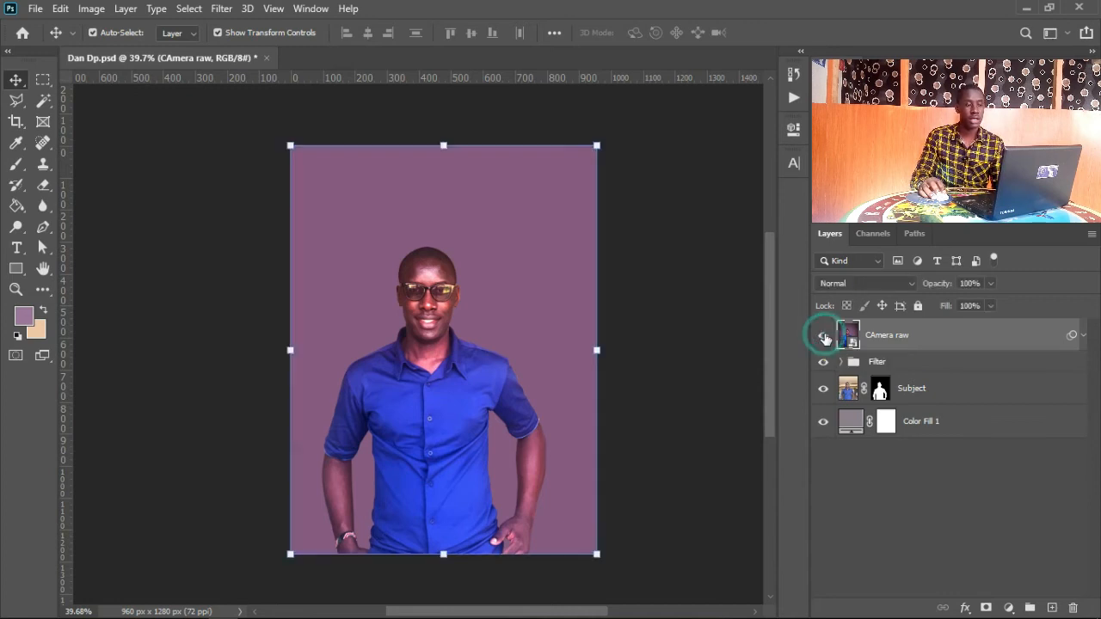
pyautogui.click(695, 443)
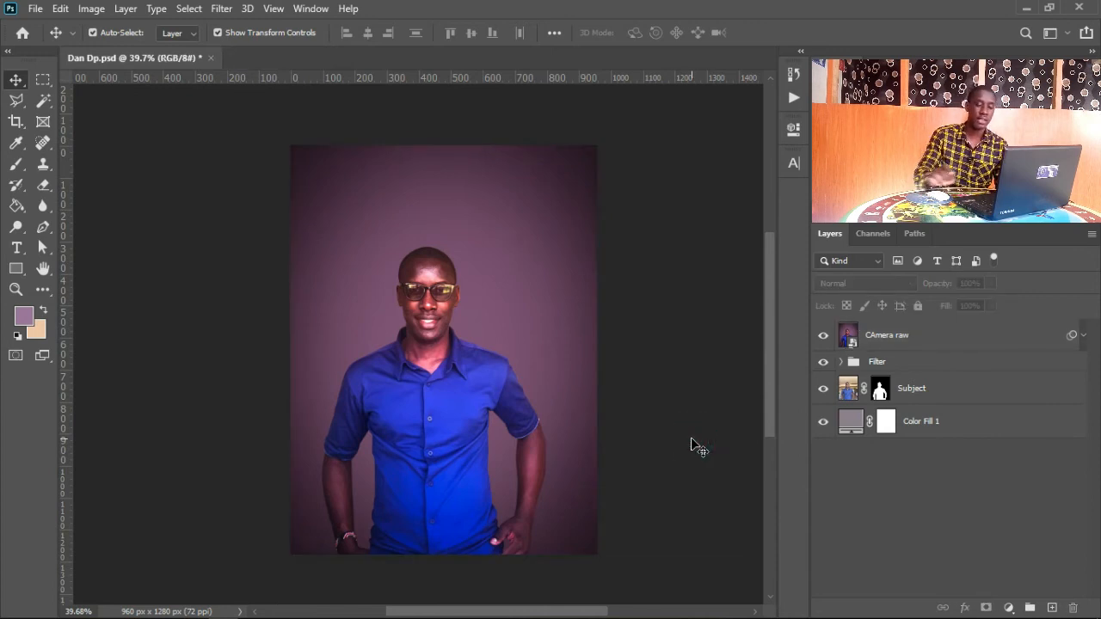
pyautogui.hotkey('ctrl', '+')
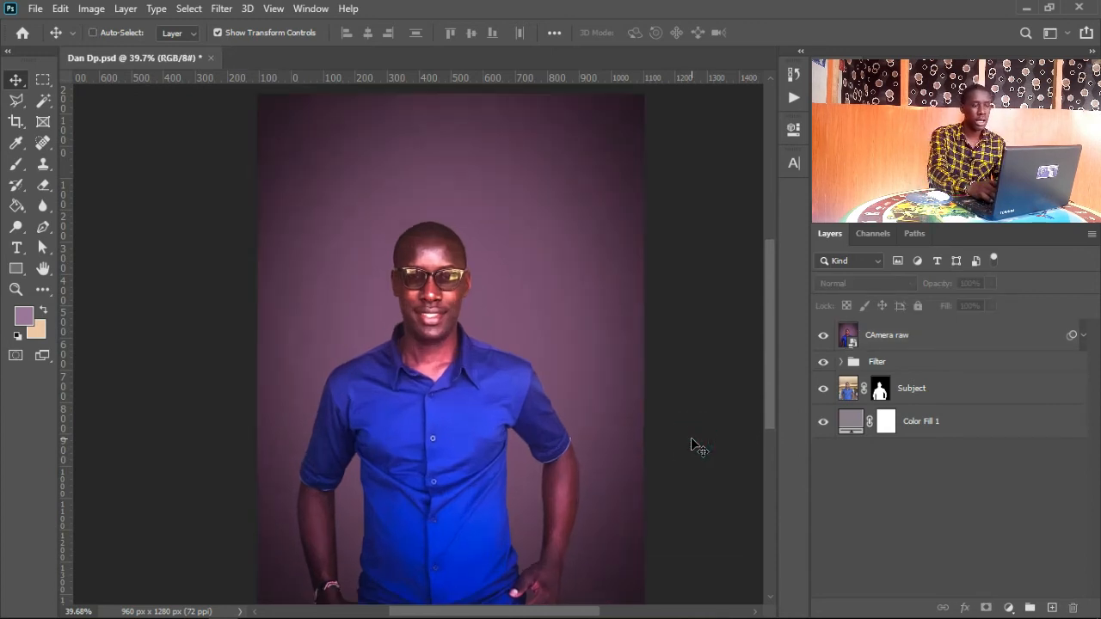